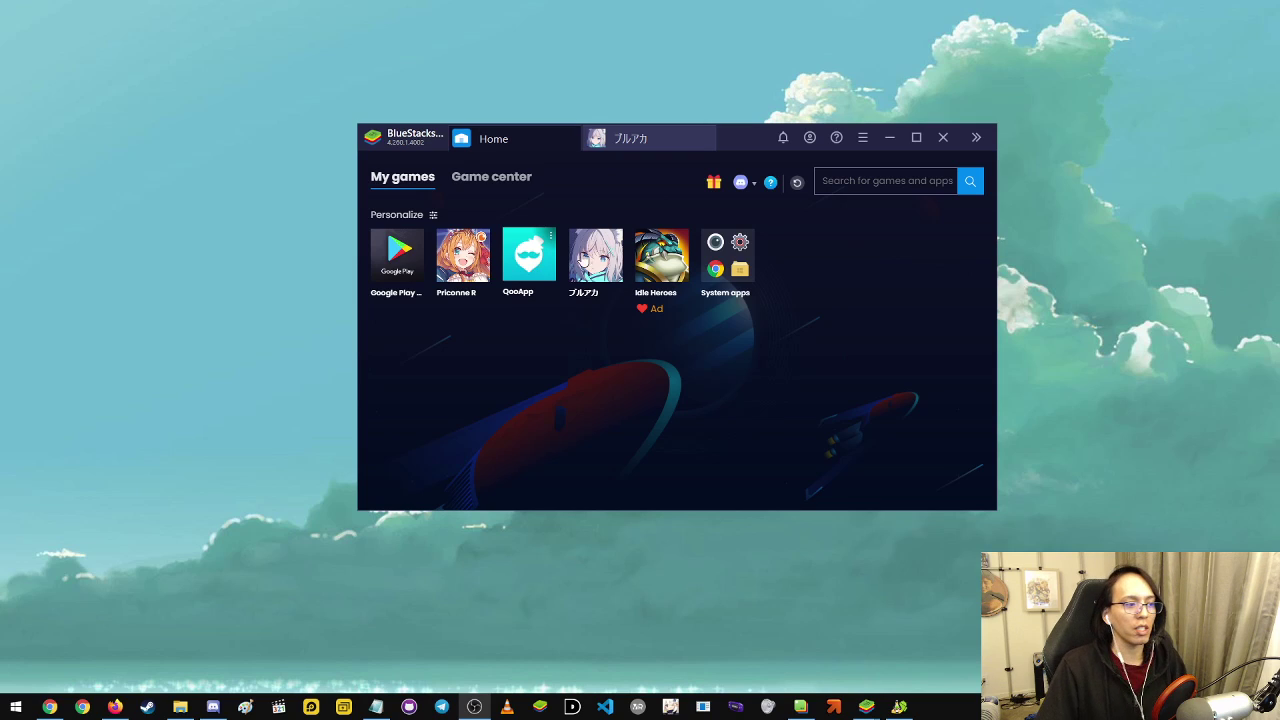
Launch ブルアカ, agree to the terms of use and privacy policy, and start a new account with guest login
left_click(597, 259)
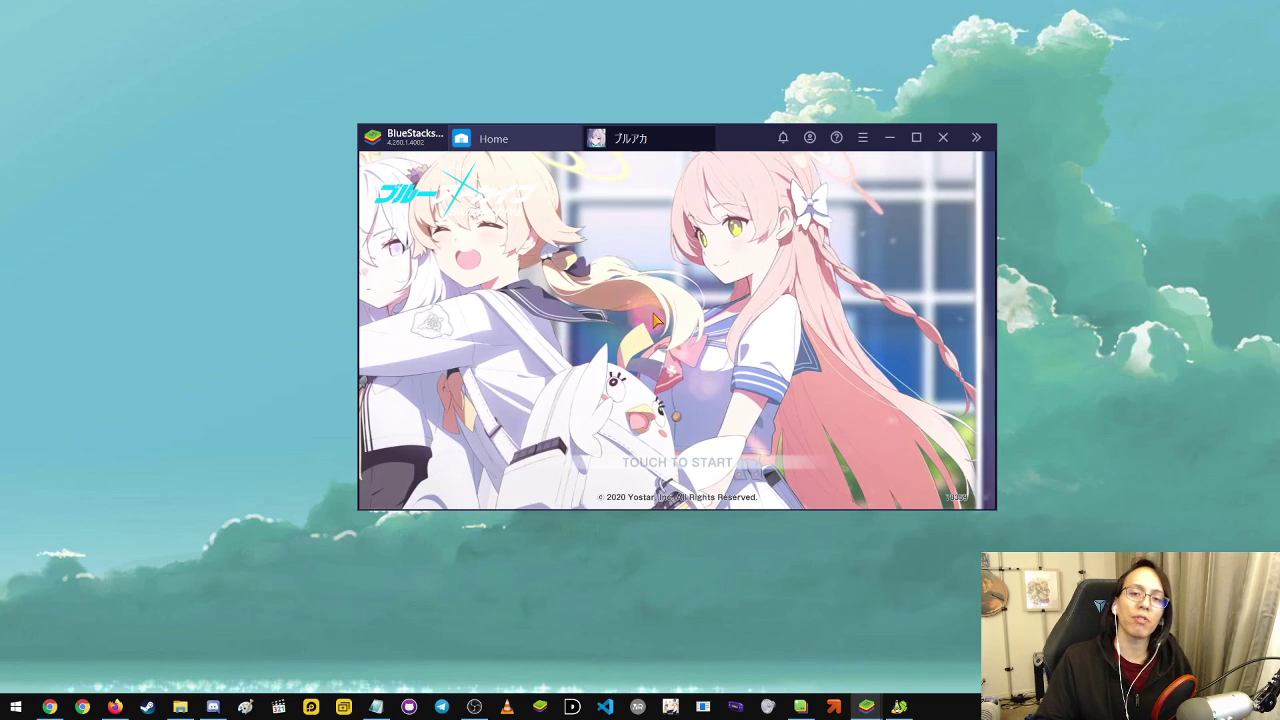
left_click(712, 350)
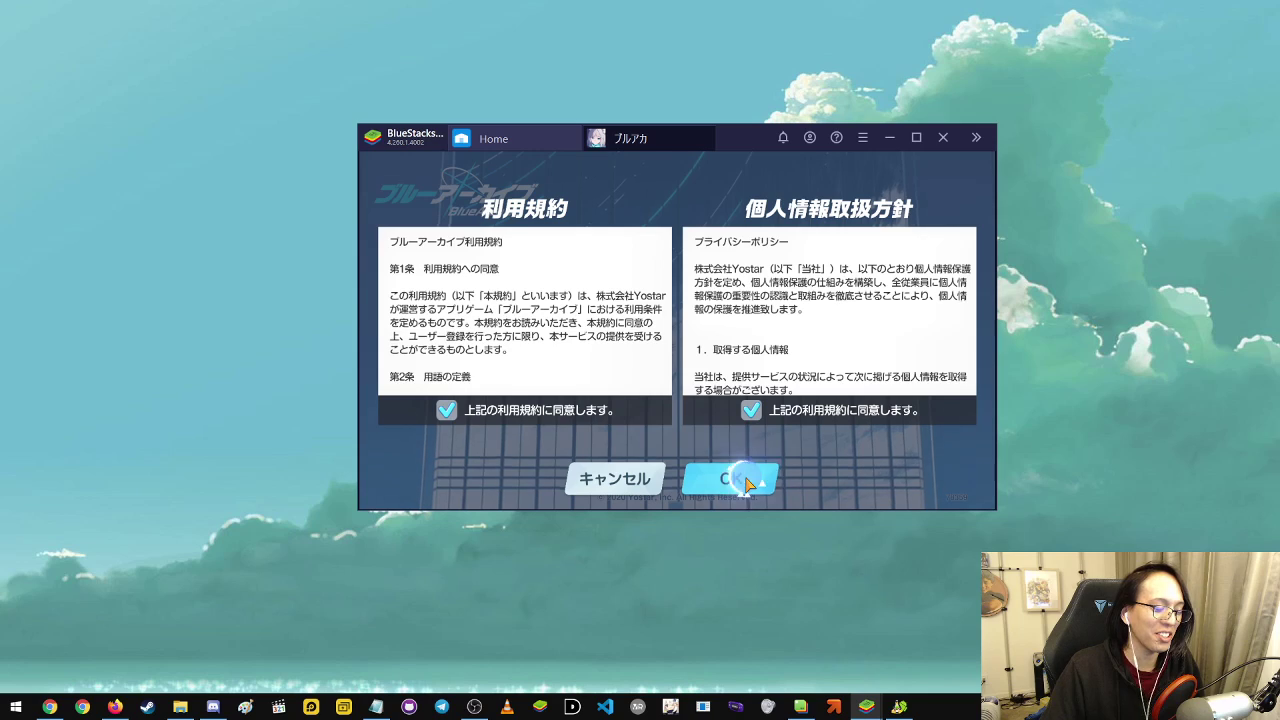
left_click(747, 484)
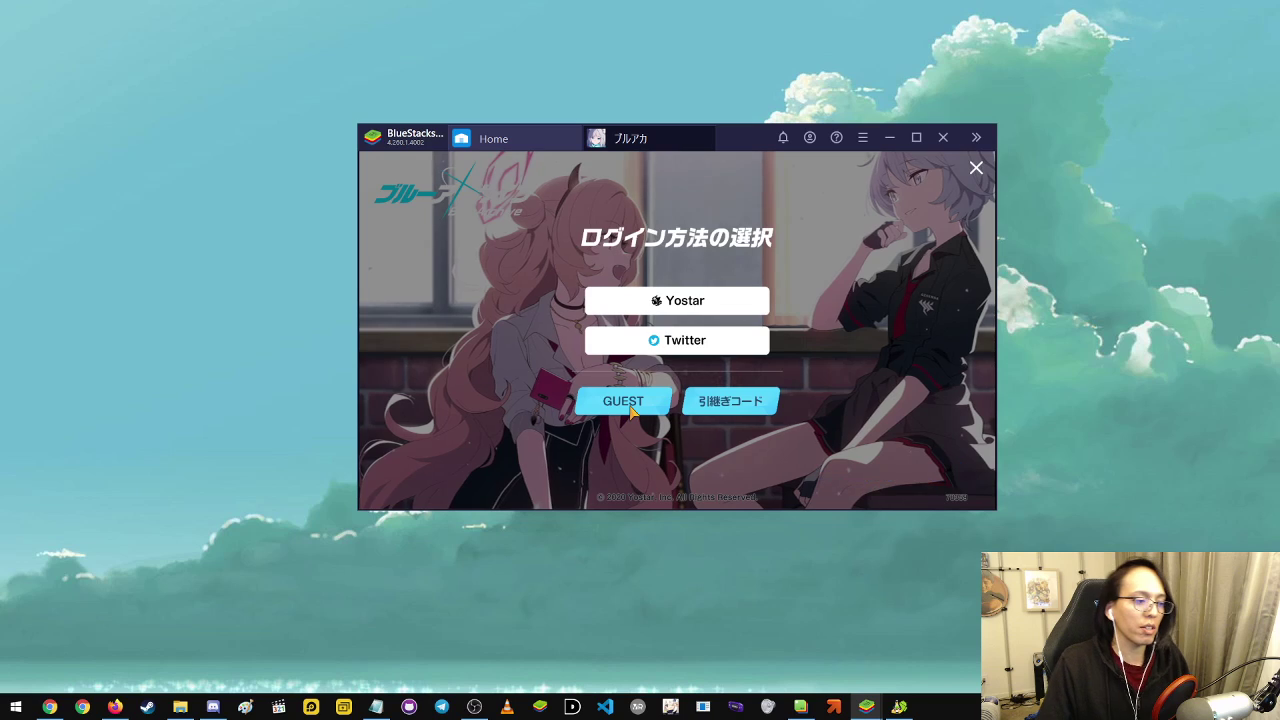
left_click(632, 411)
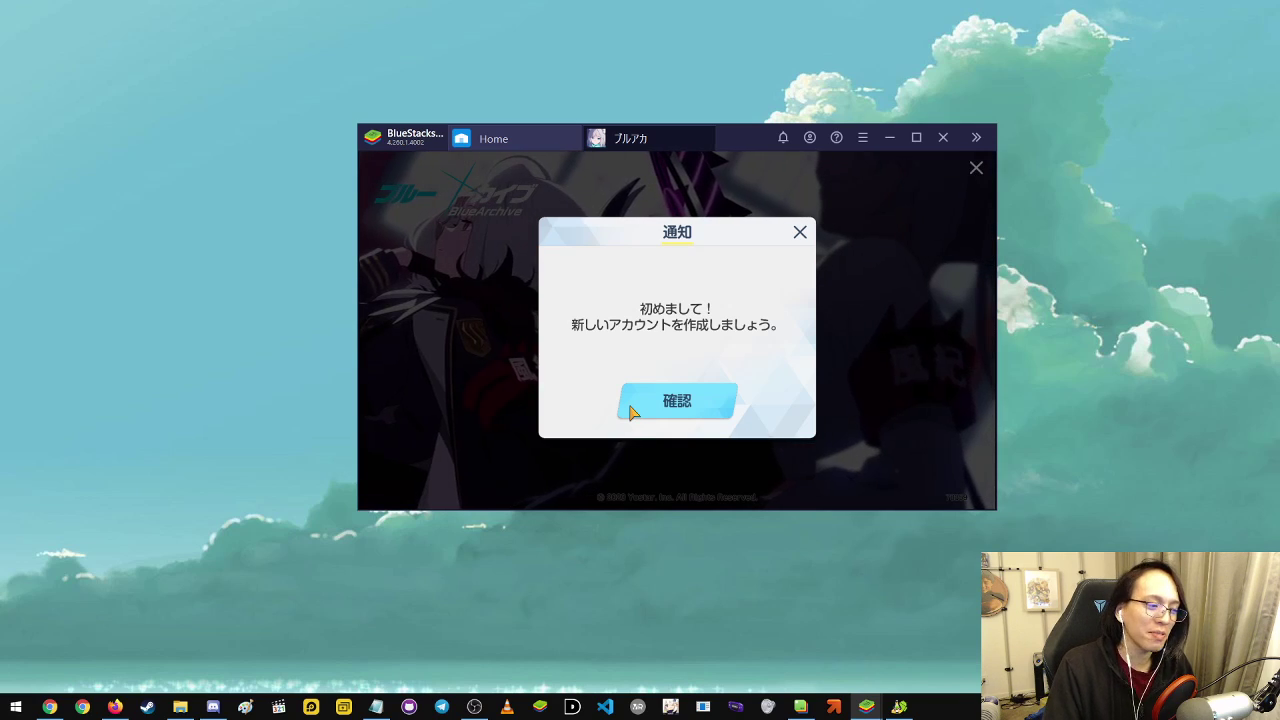
left_click(630, 408)
left_click(630, 407)
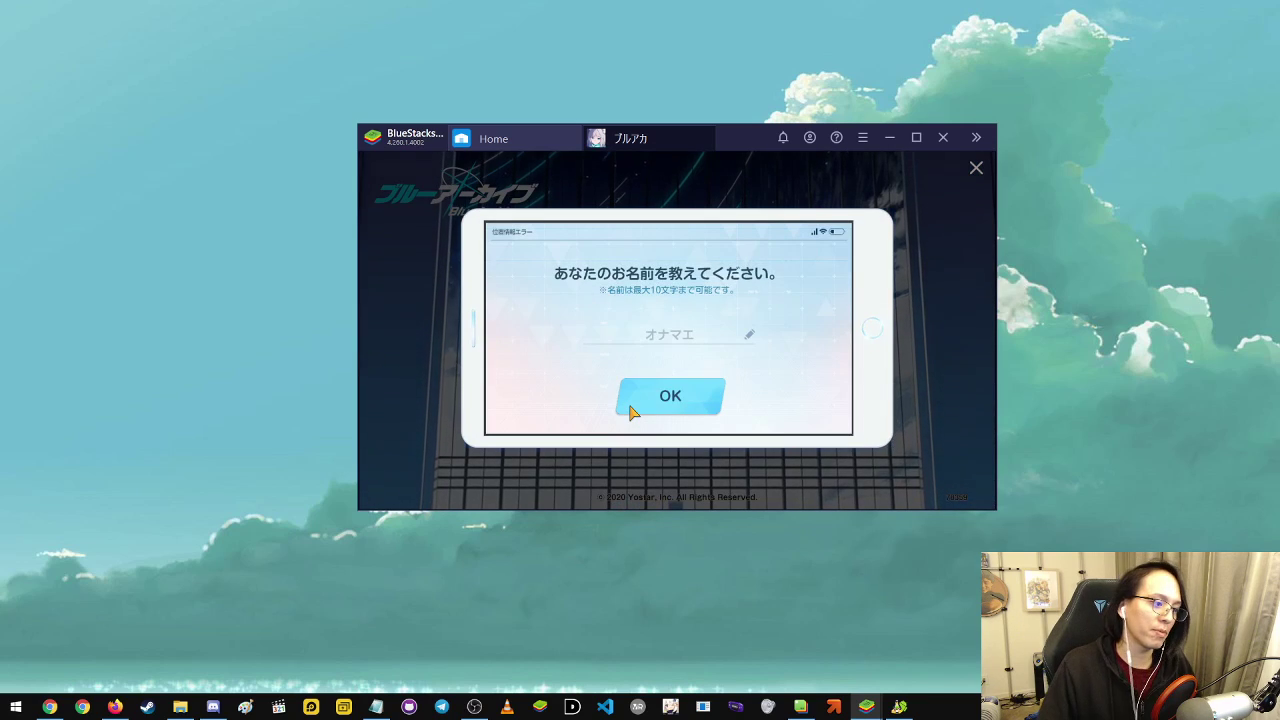
Set the player name to fdsfasd, leave the katakana pronunciation blank, and close the game once the intro starts
left_click(689, 331)
type("fdsfasd")
left_click(703, 394)
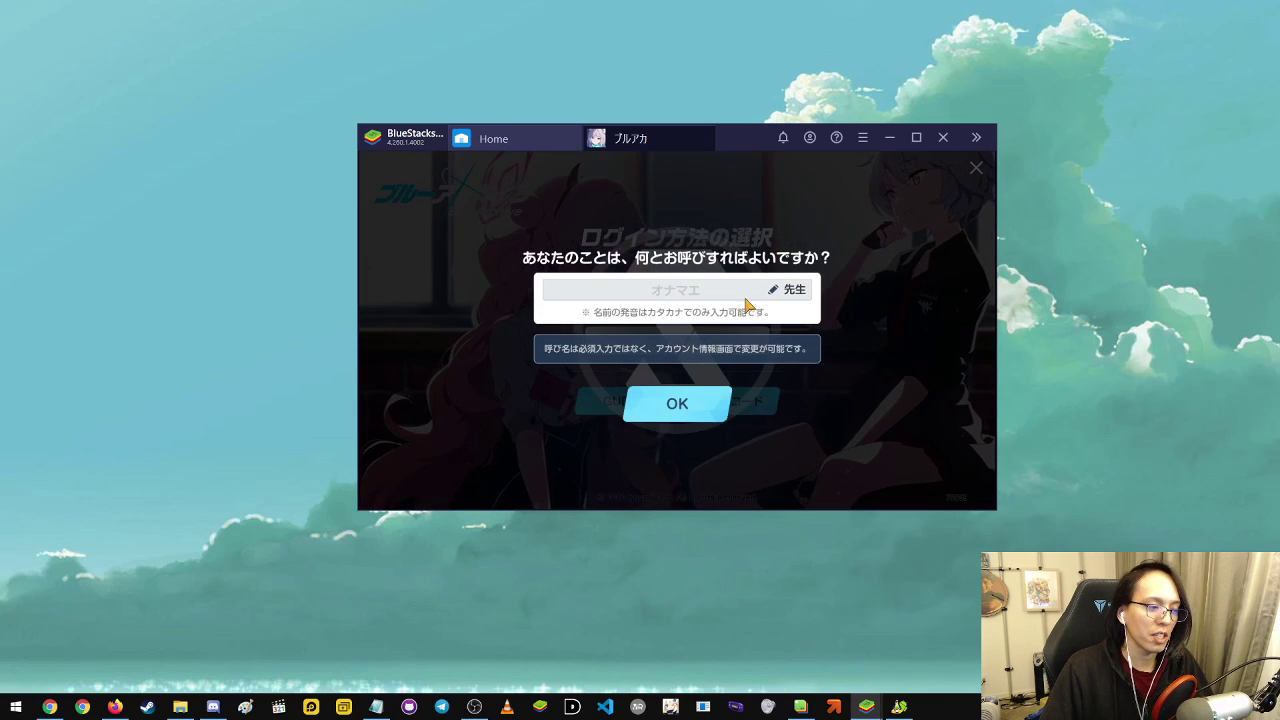
left_click(748, 298)
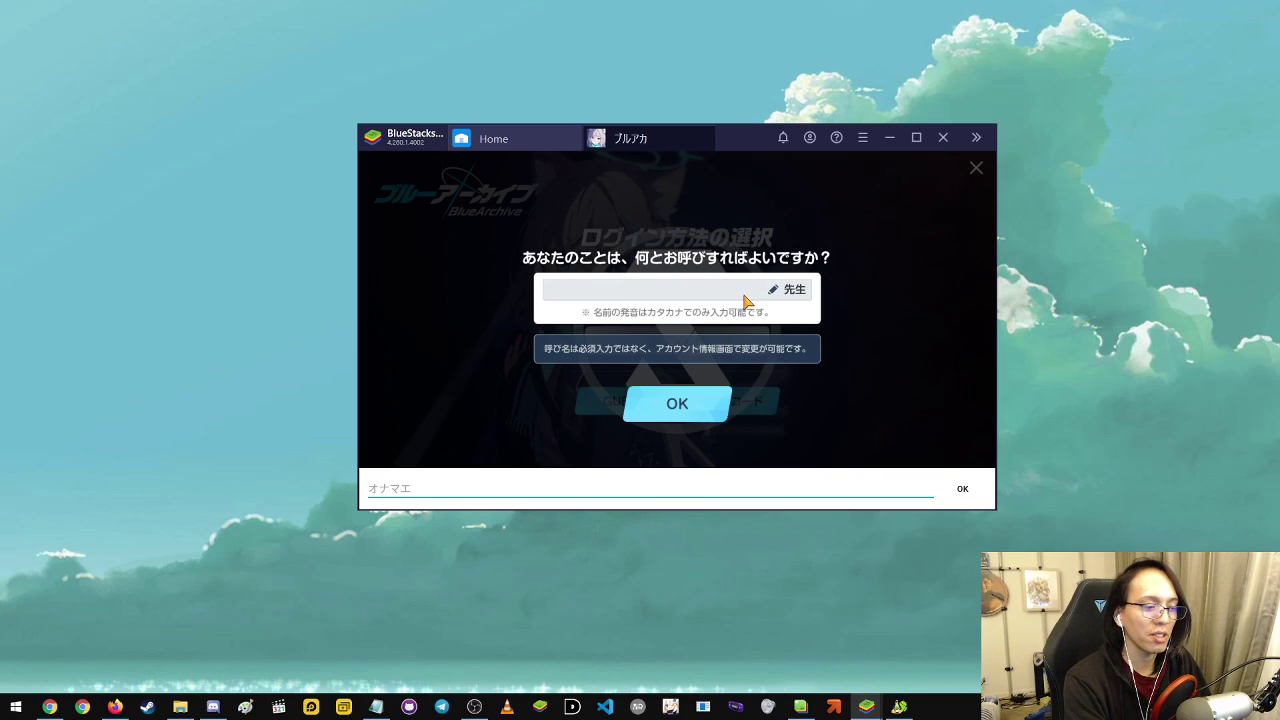
left_click(677, 403)
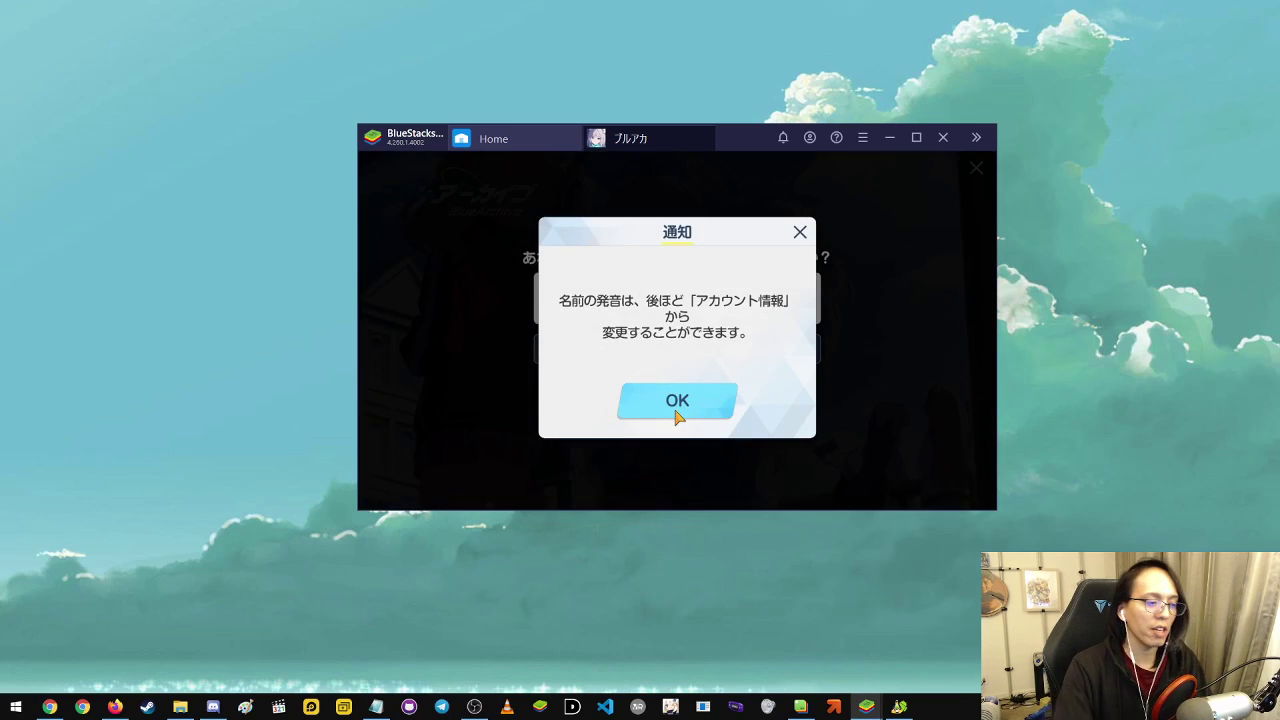
left_click(677, 414)
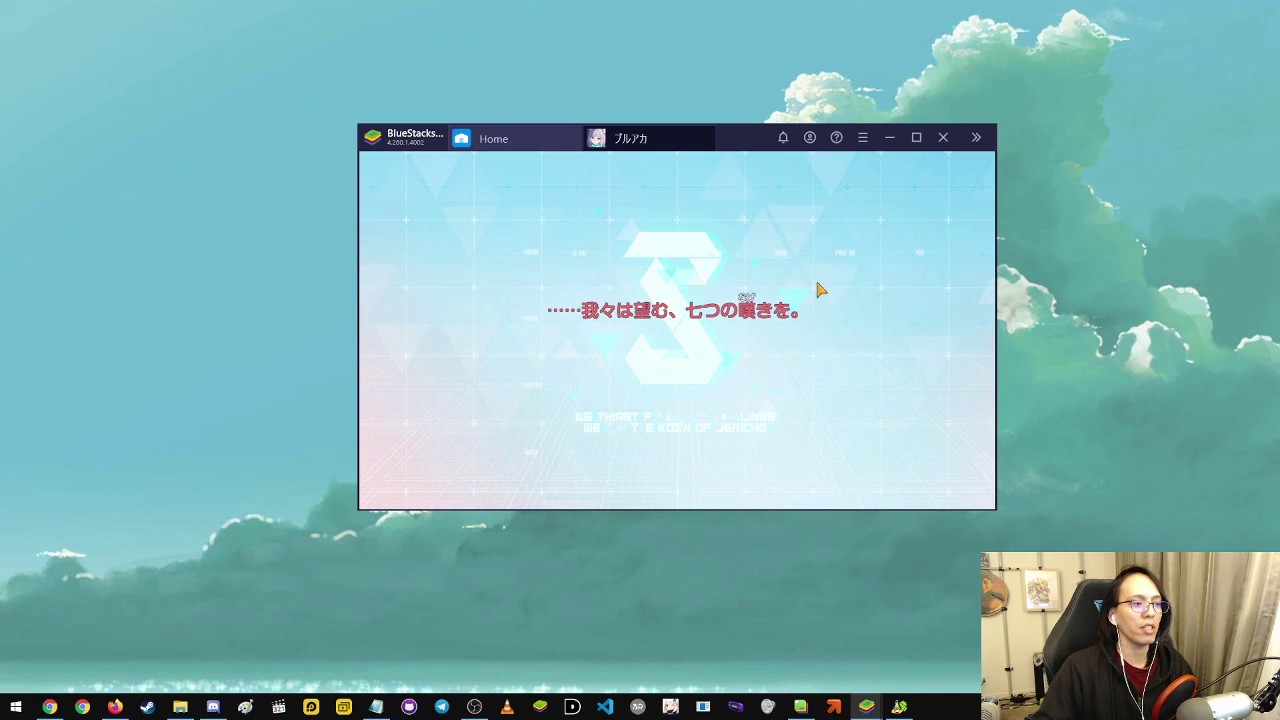
left_click(710, 133)
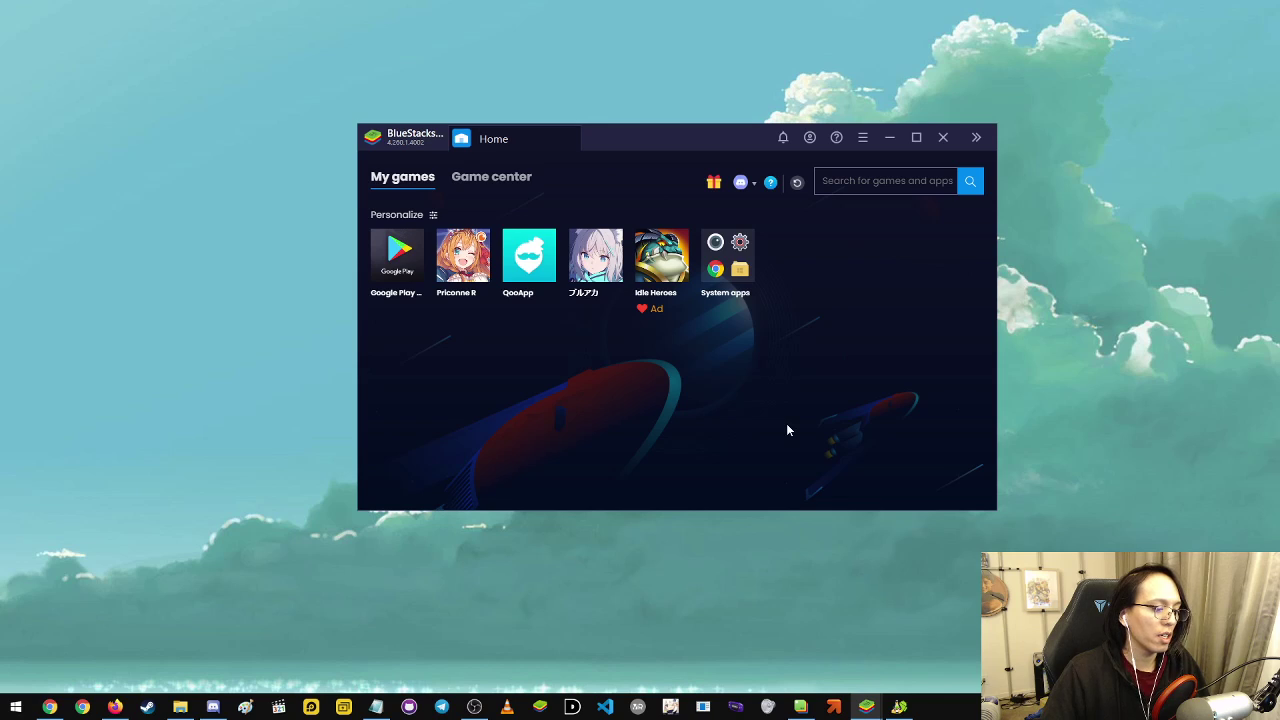
Switch to Firefox and review the BlueStacks Tweaker 6 page and its BlueStacks 4 direct download links
mouse_move(115, 706)
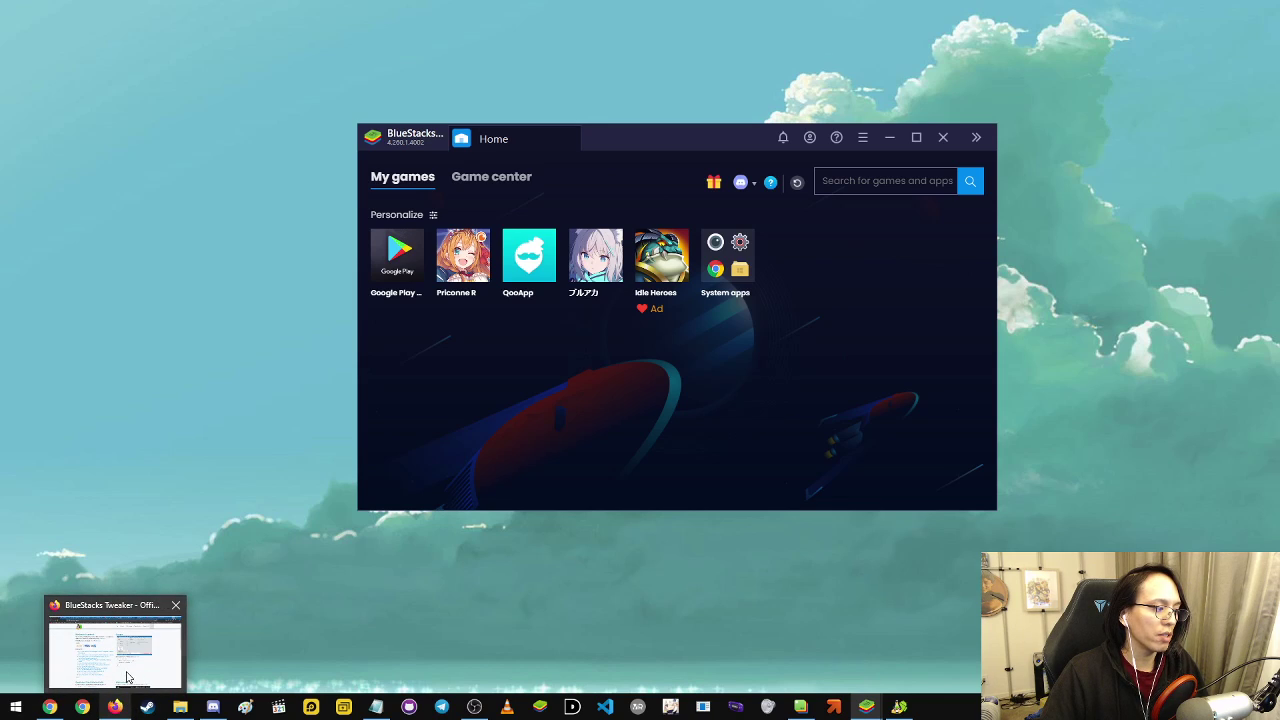
left_click(127, 678)
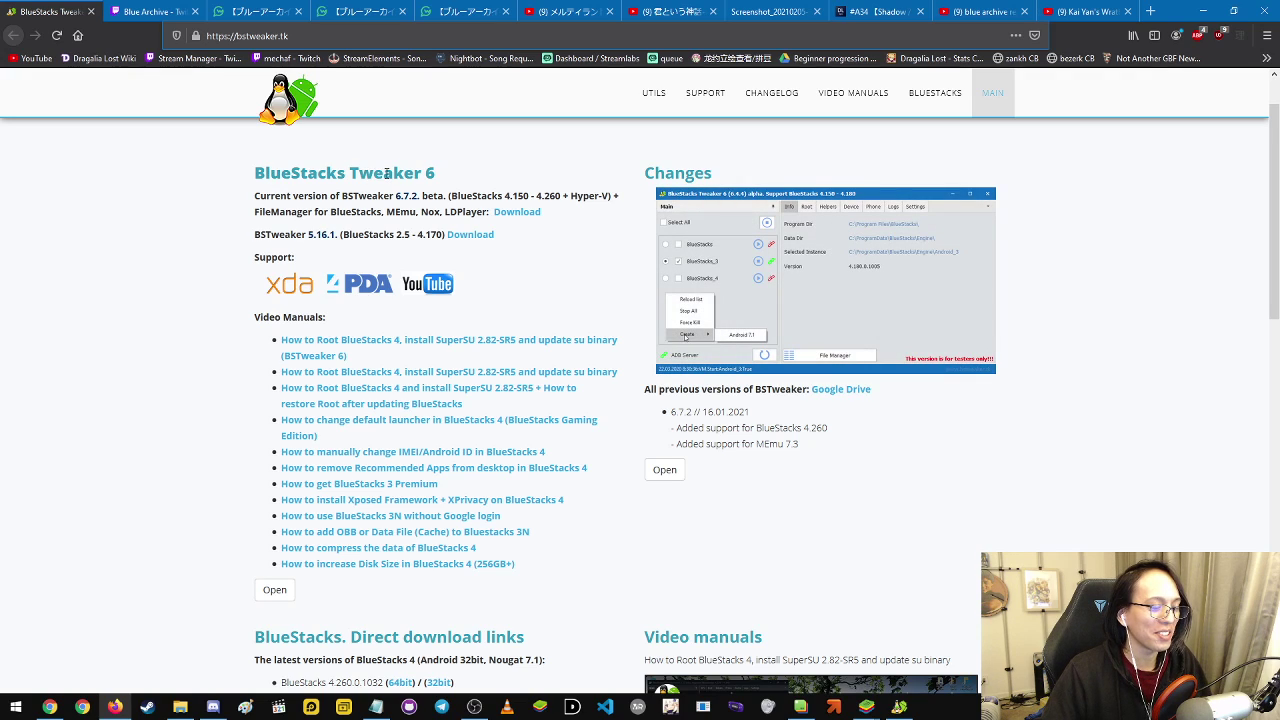
scroll(420, 183, "down", 2)
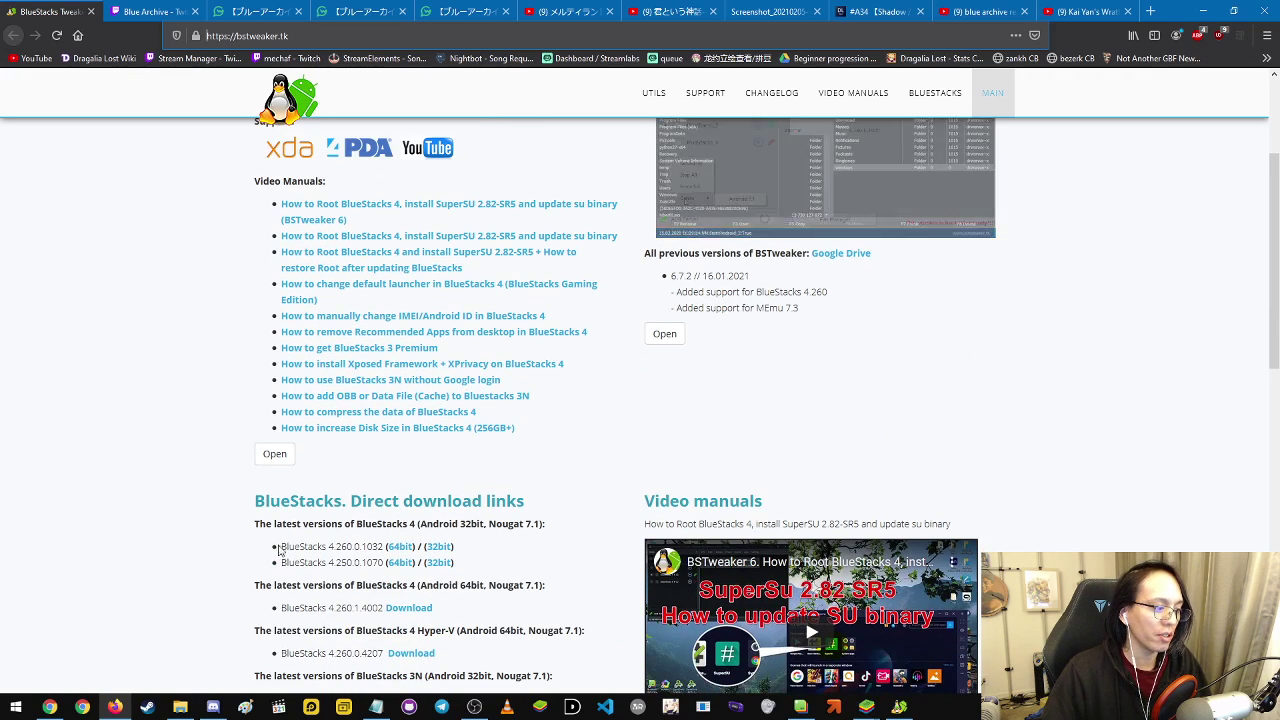
left_click_drag(280, 546, 477, 541)
left_click(476, 541)
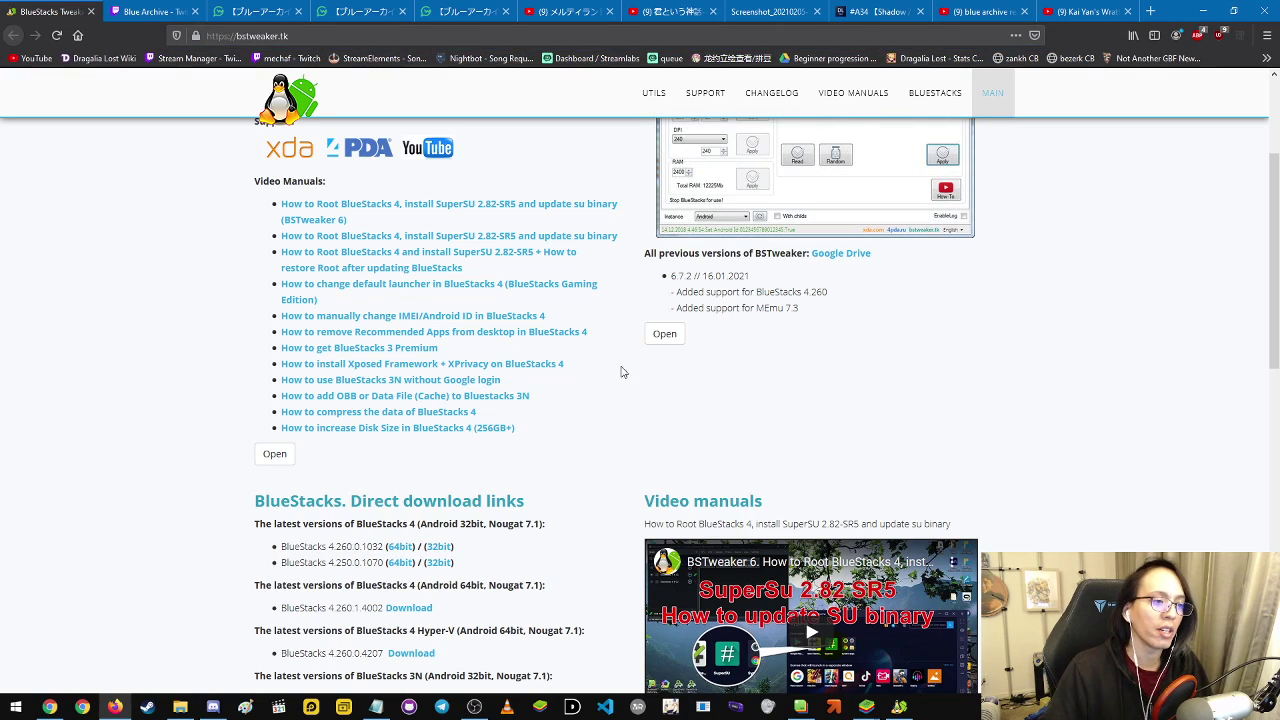
left_click(1206, 8)
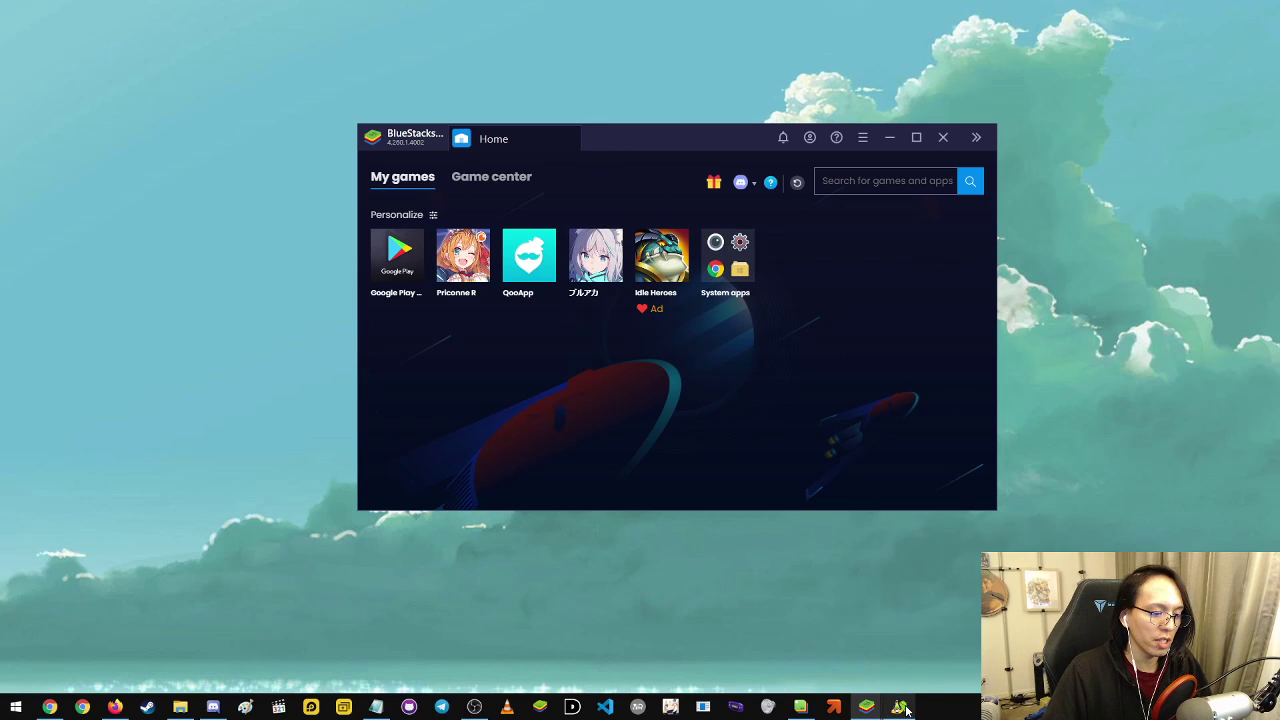
Bring up BlueStacks Tweaker, place it beside the BlueStacks window, and restart the ADB server
mouse_move(905, 709)
left_click(924, 664)
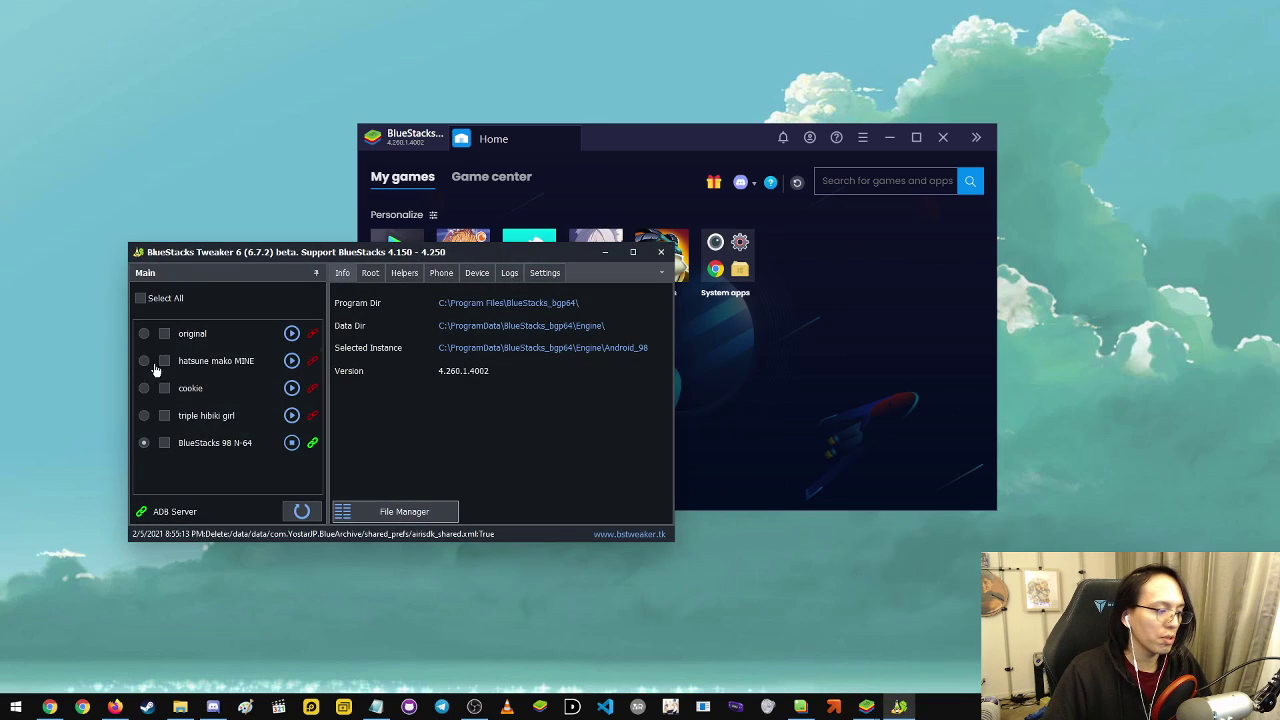
left_click_drag(528, 257, 493, 245)
left_click_drag(705, 130, 817, 120)
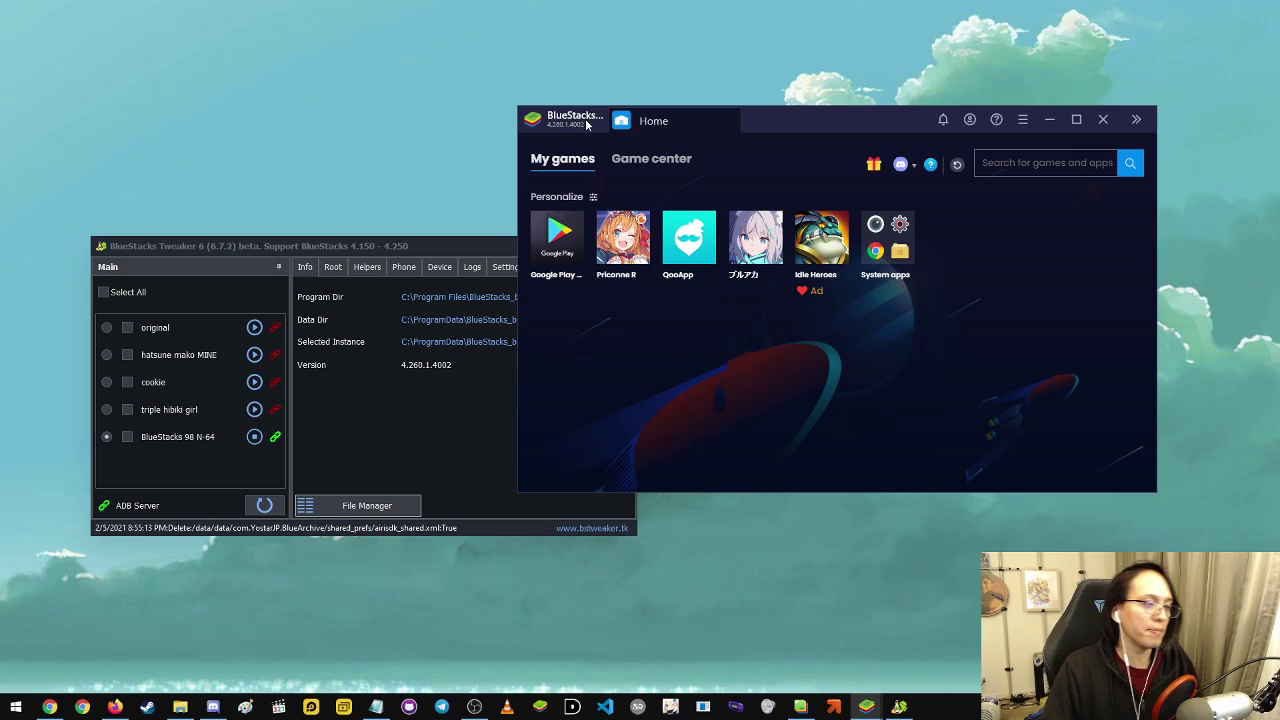
left_click_drag(843, 132, 867, 119)
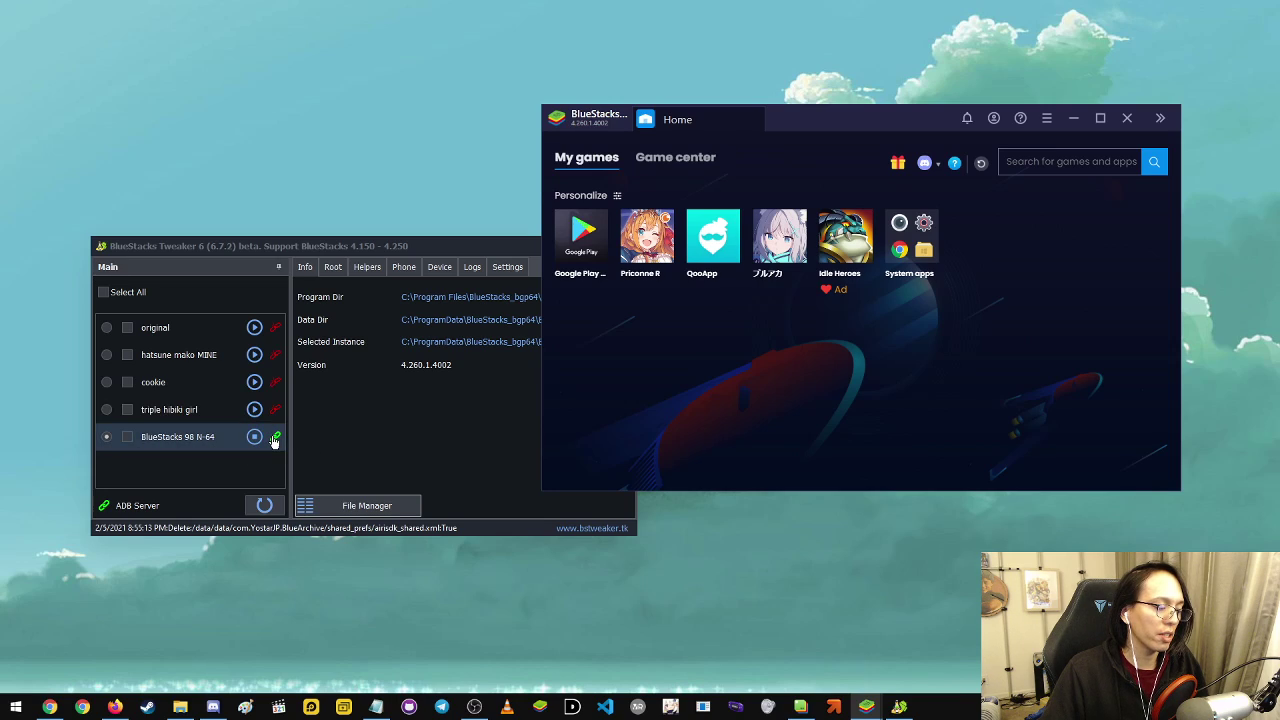
left_click(265, 506)
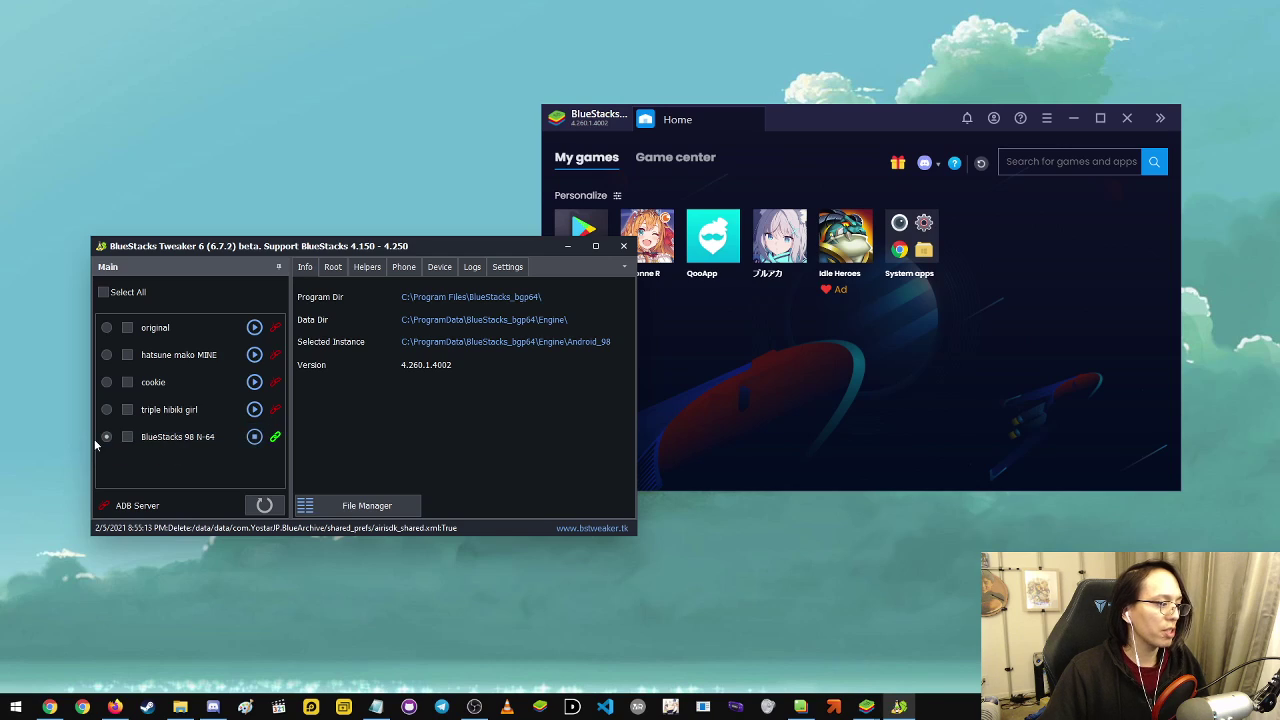
Open the File Manager for the running BlueStacks 98 N-64 instance and browse to its /data/data folder
left_click(352, 507)
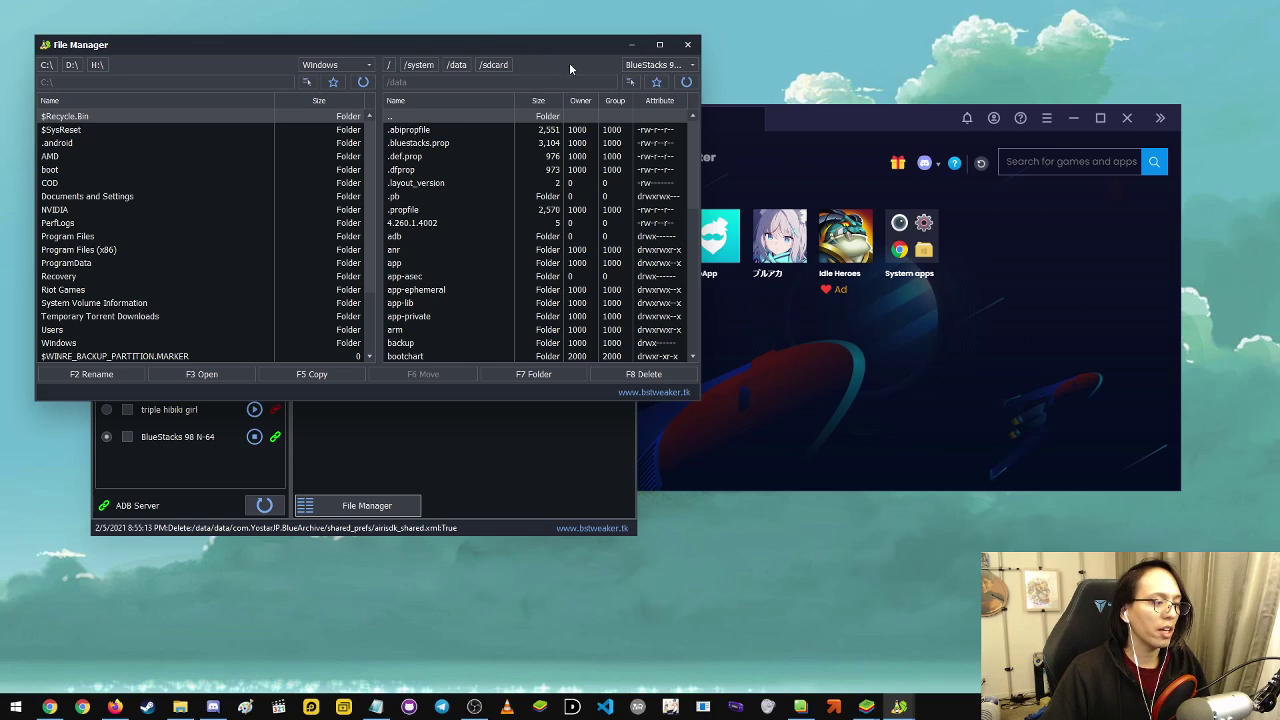
left_click_drag(553, 44, 702, 22)
scroll(582, 205, "down", 2)
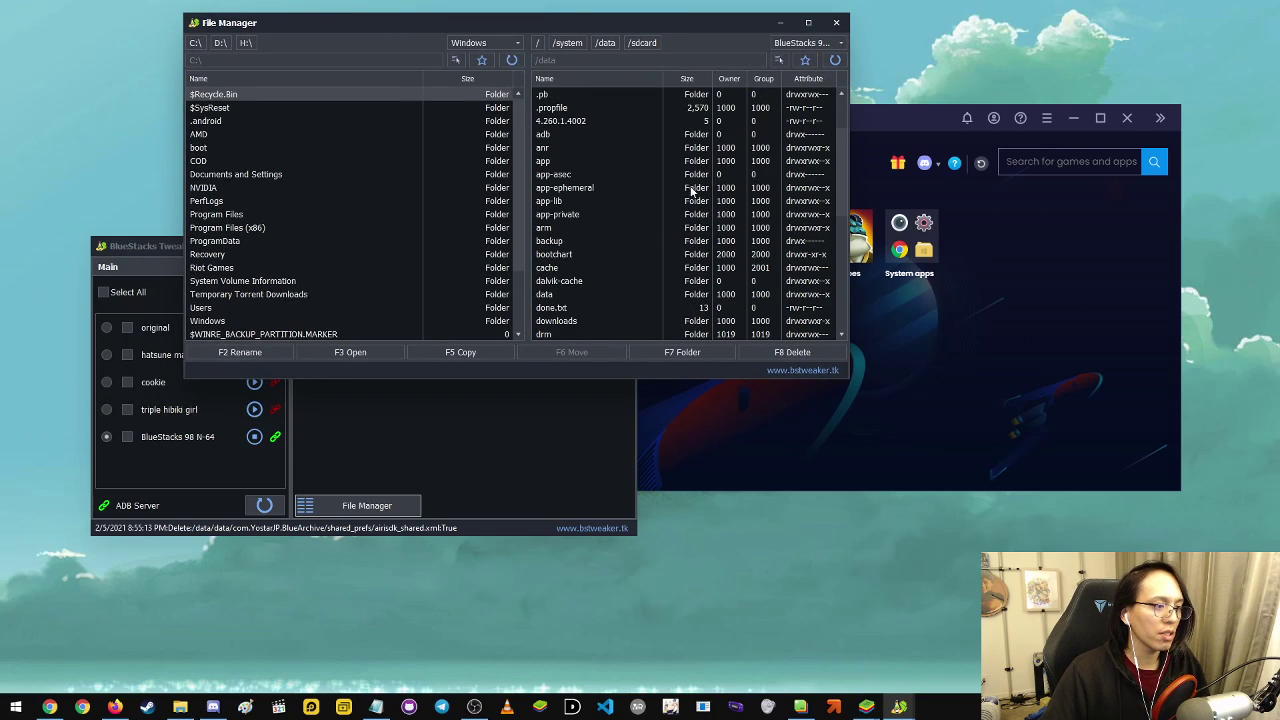
double_click(549, 295)
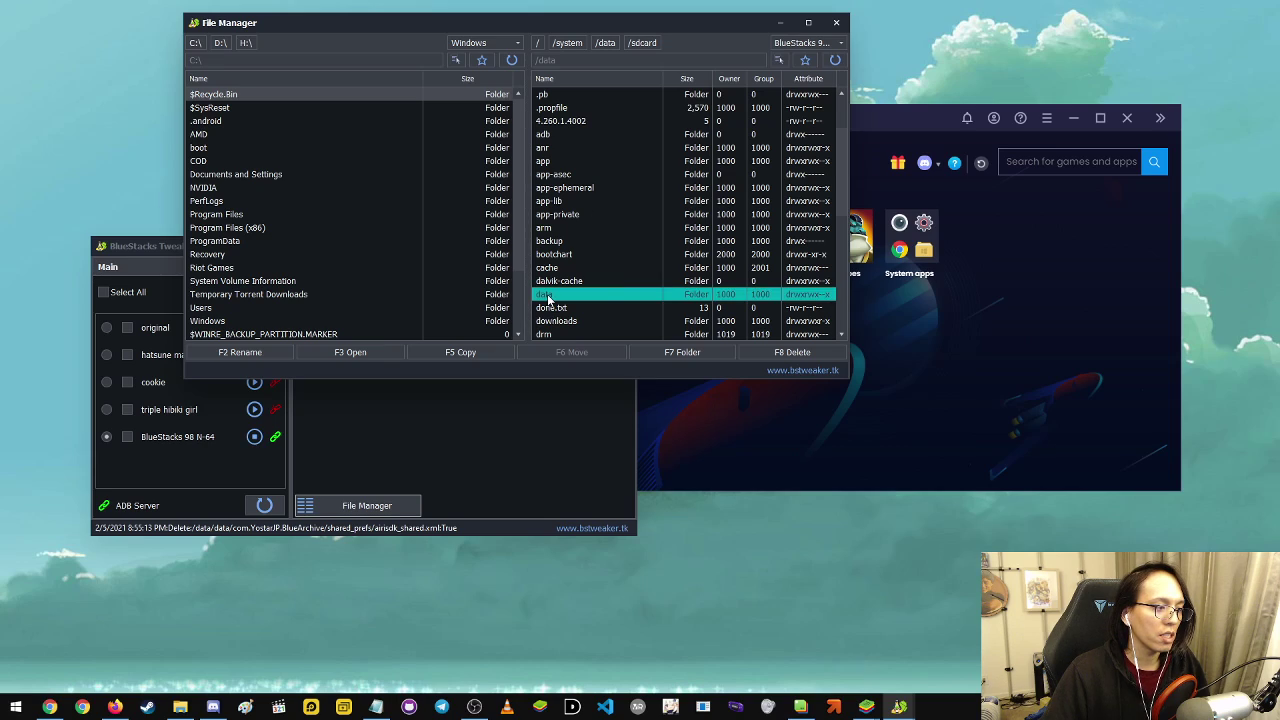
left_click(608, 44)
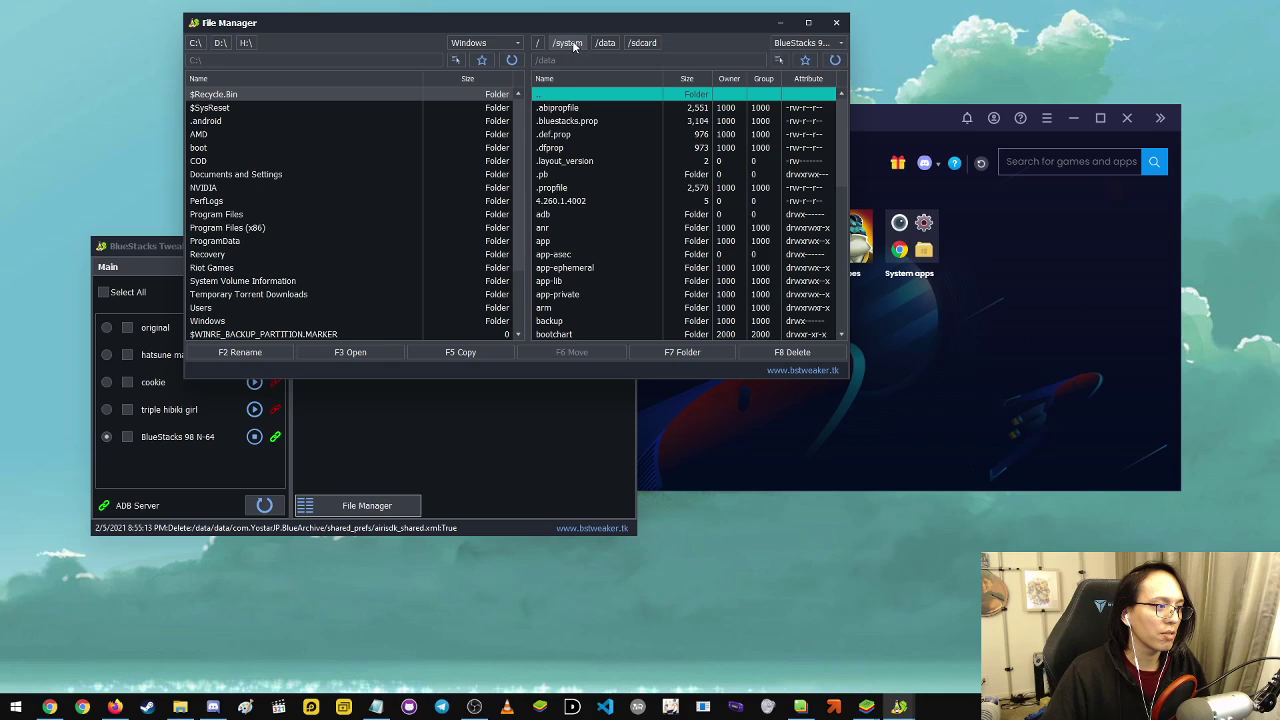
left_click(572, 45)
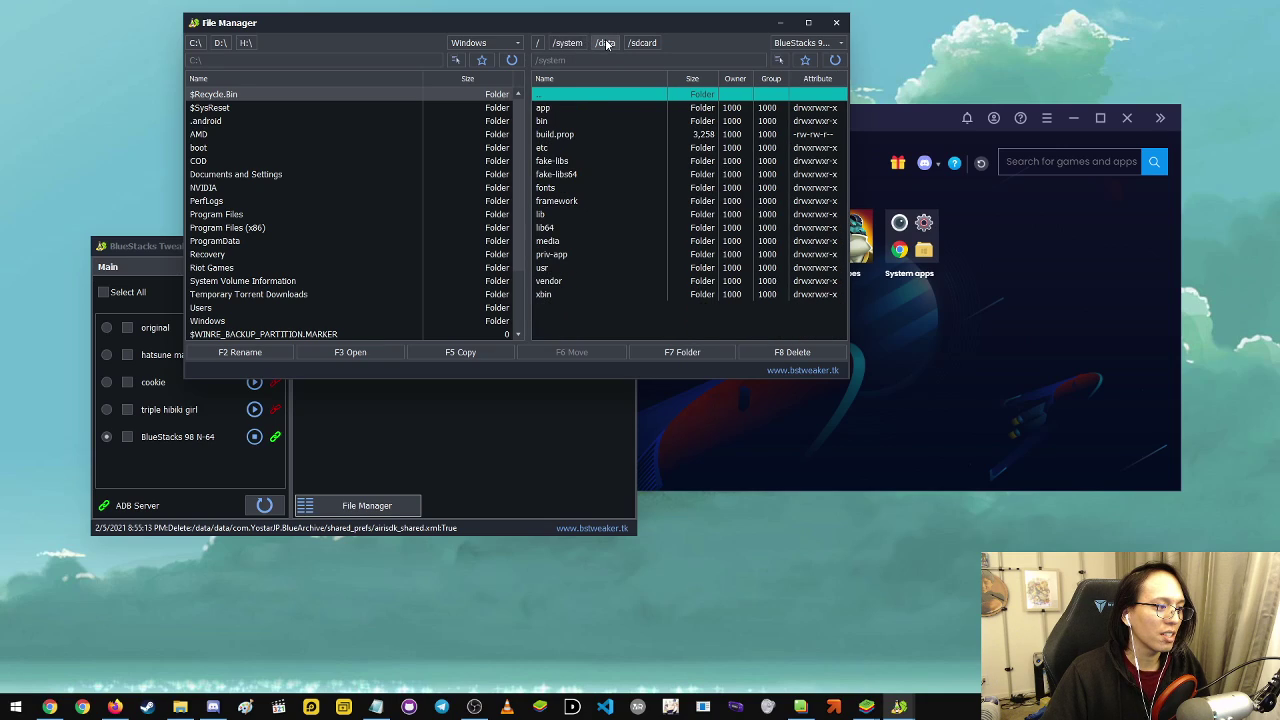
left_click(607, 44)
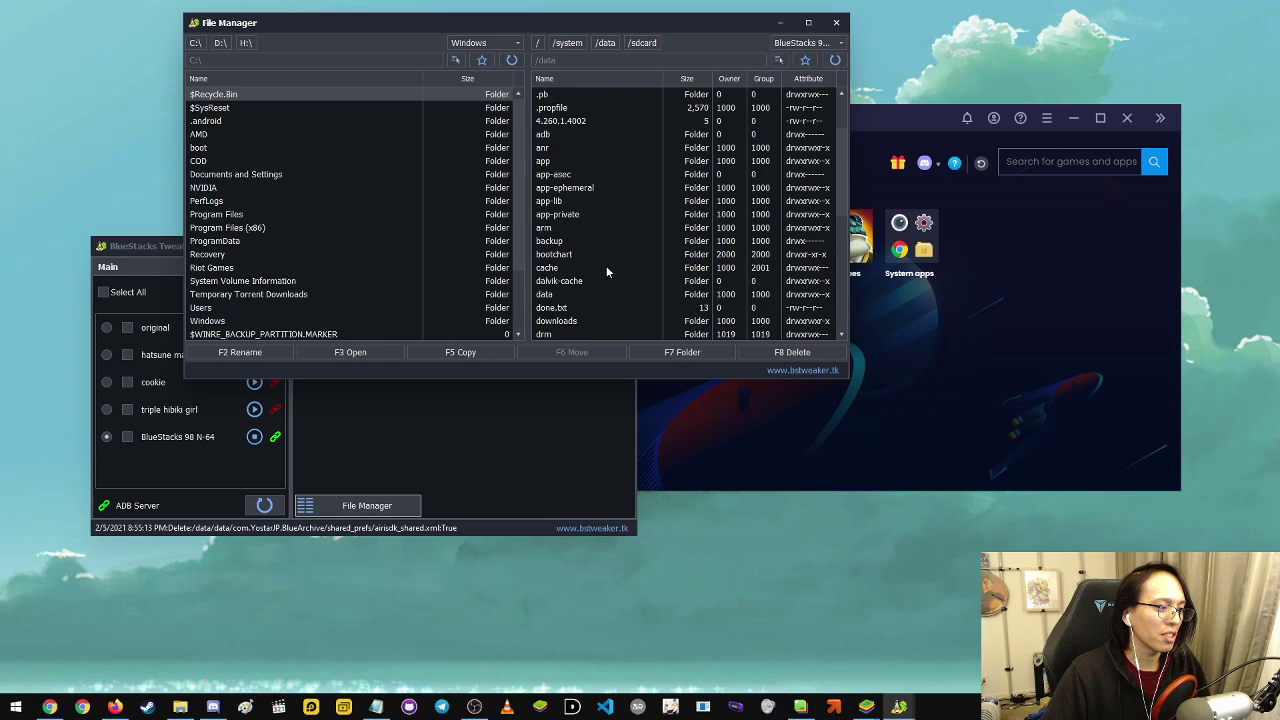
double_click(545, 296)
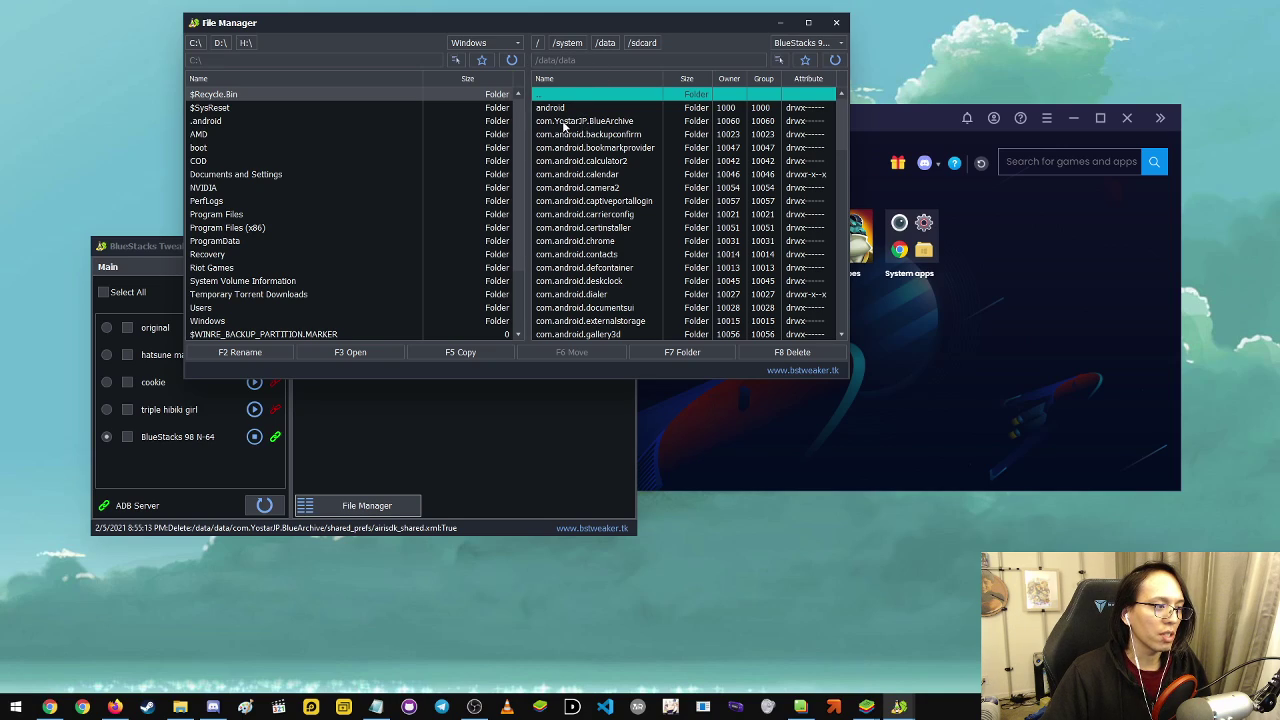
Delete airisdk_shared.xml from the shared_prefs folder inside com.YostarJP.BlueArchive
left_click(567, 123)
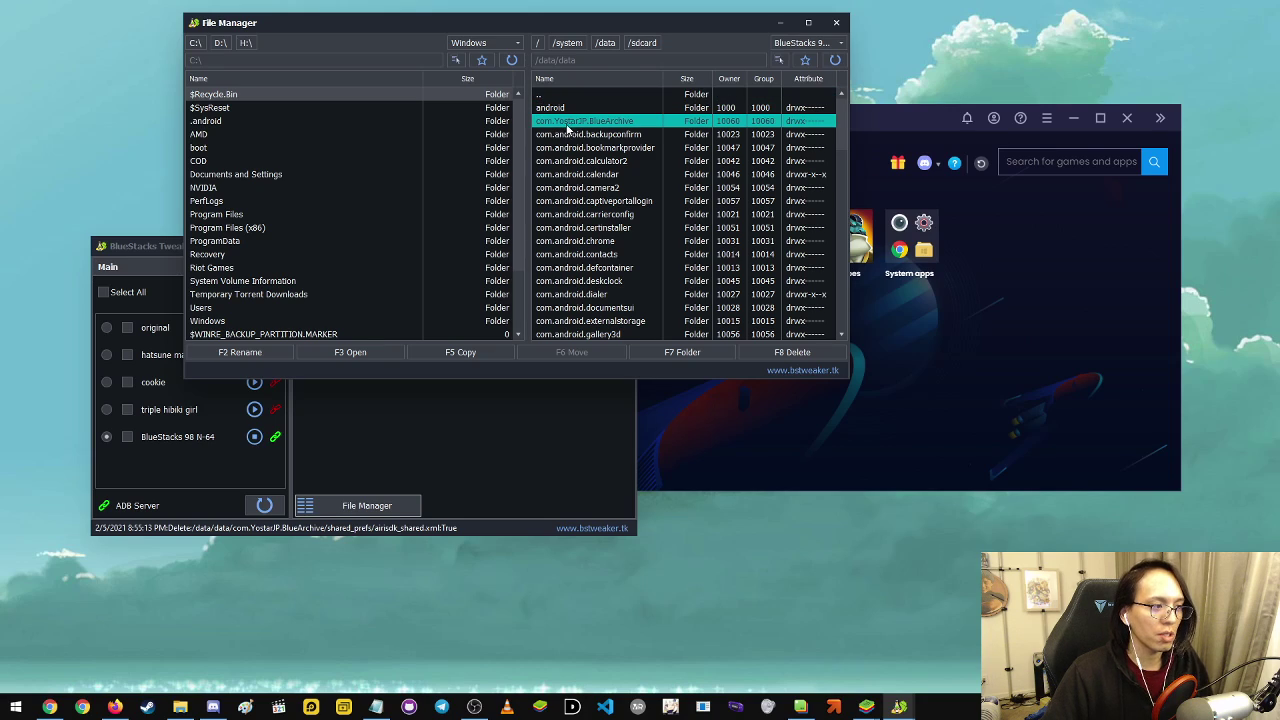
double_click(577, 124)
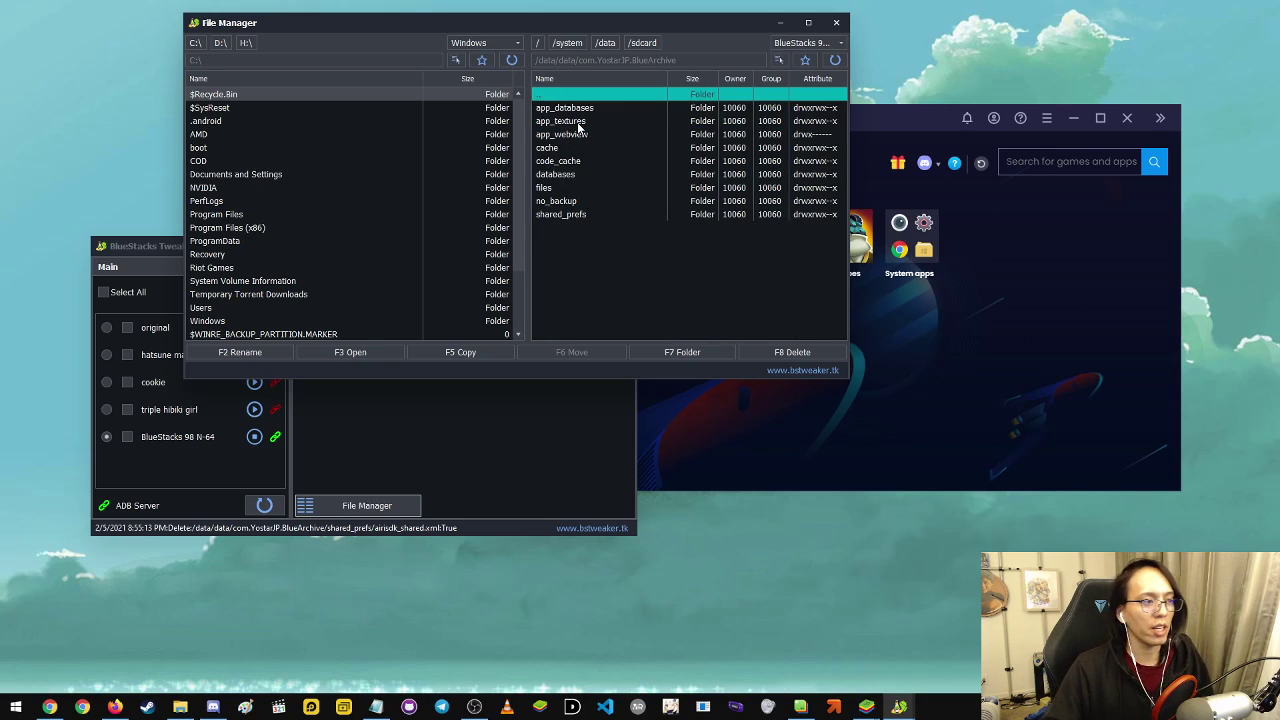
double_click(576, 216)
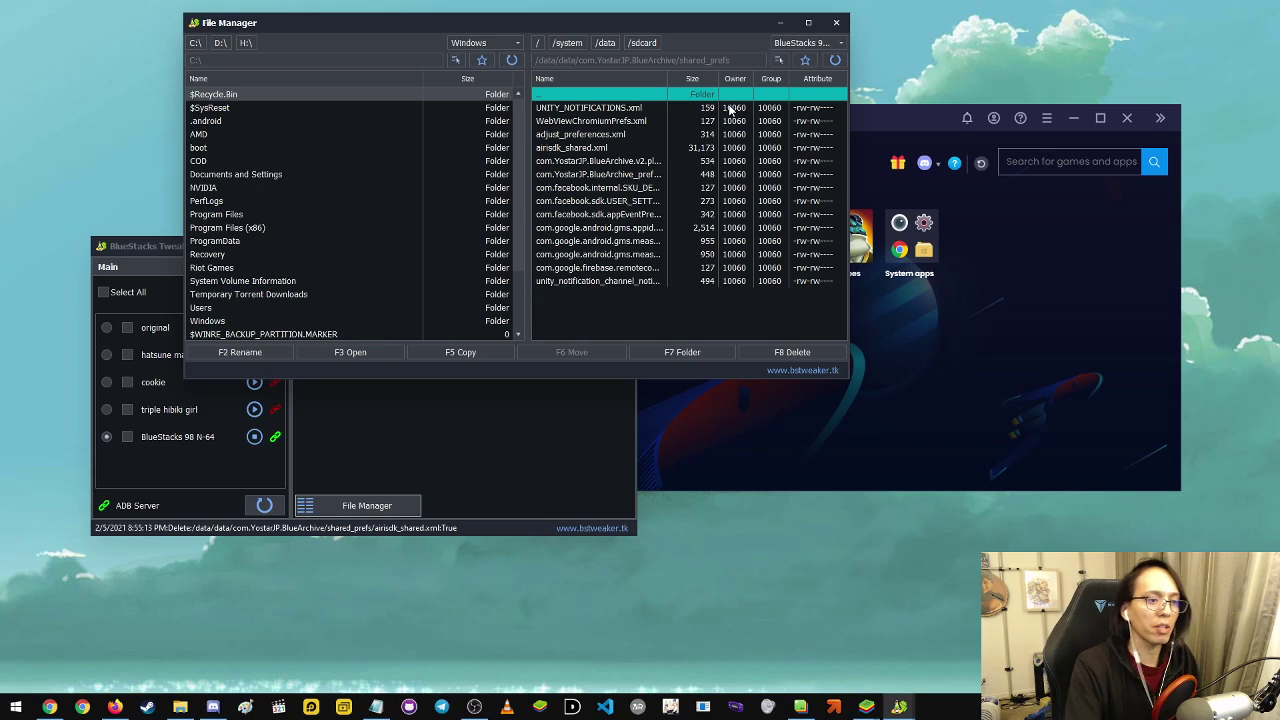
left_click(605, 148)
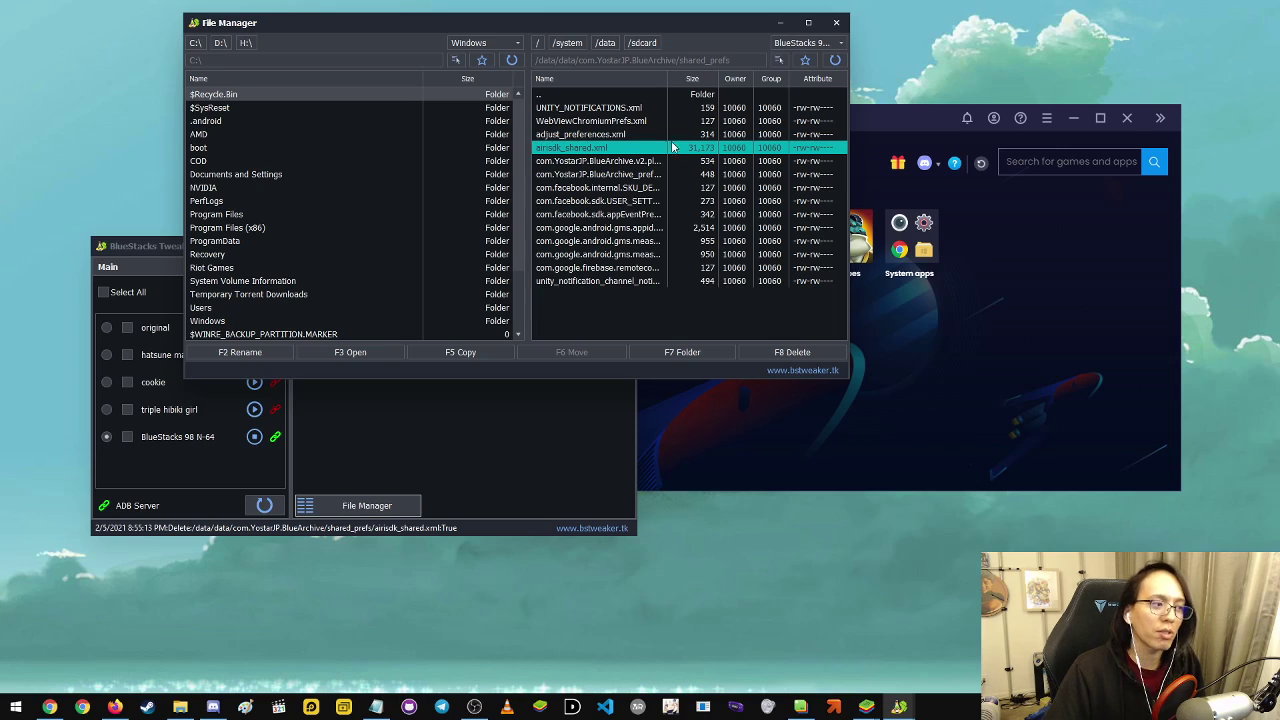
right_click(631, 151)
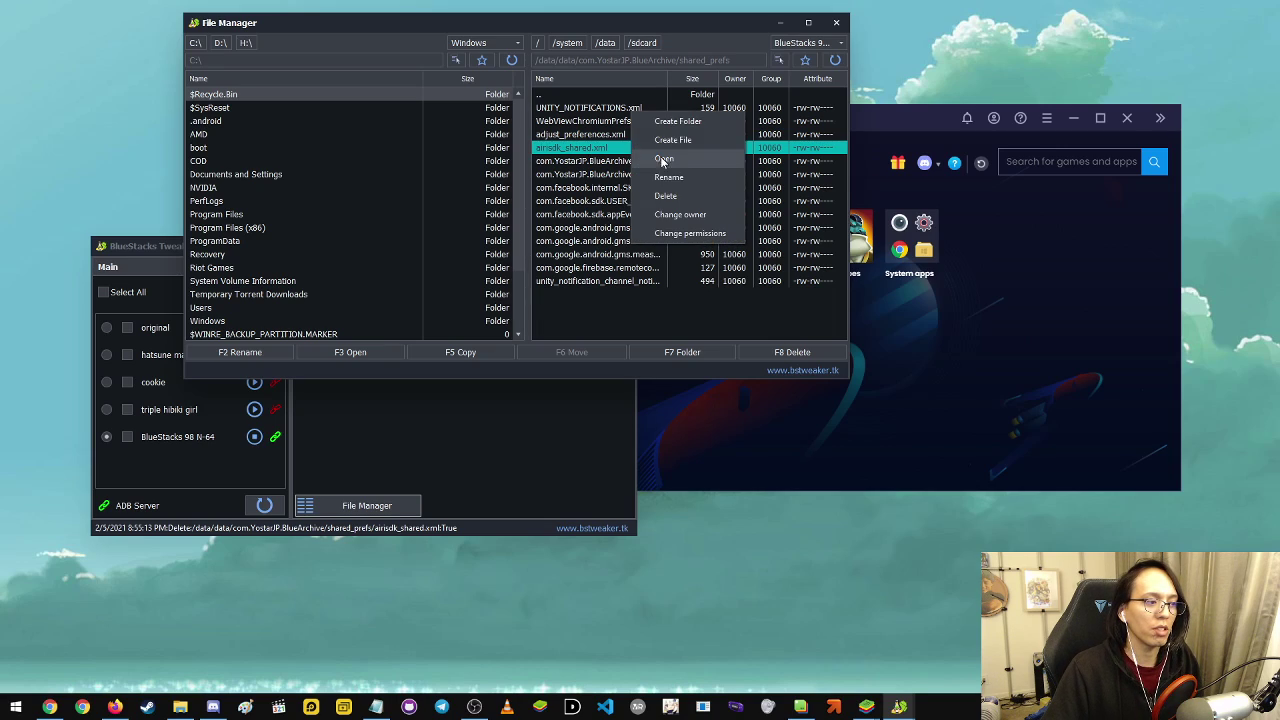
left_click(667, 196)
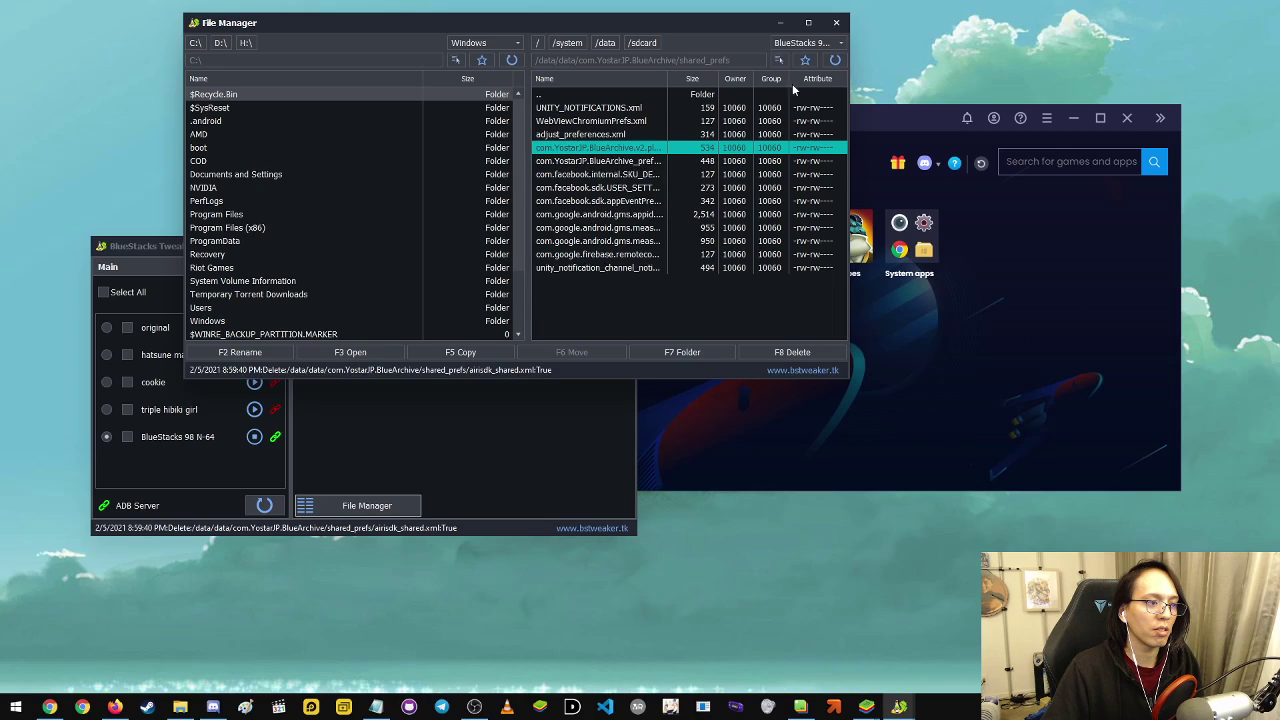
Bring the BlueStacks window to the front and reposition it over the File Manager
left_click(1023, 293)
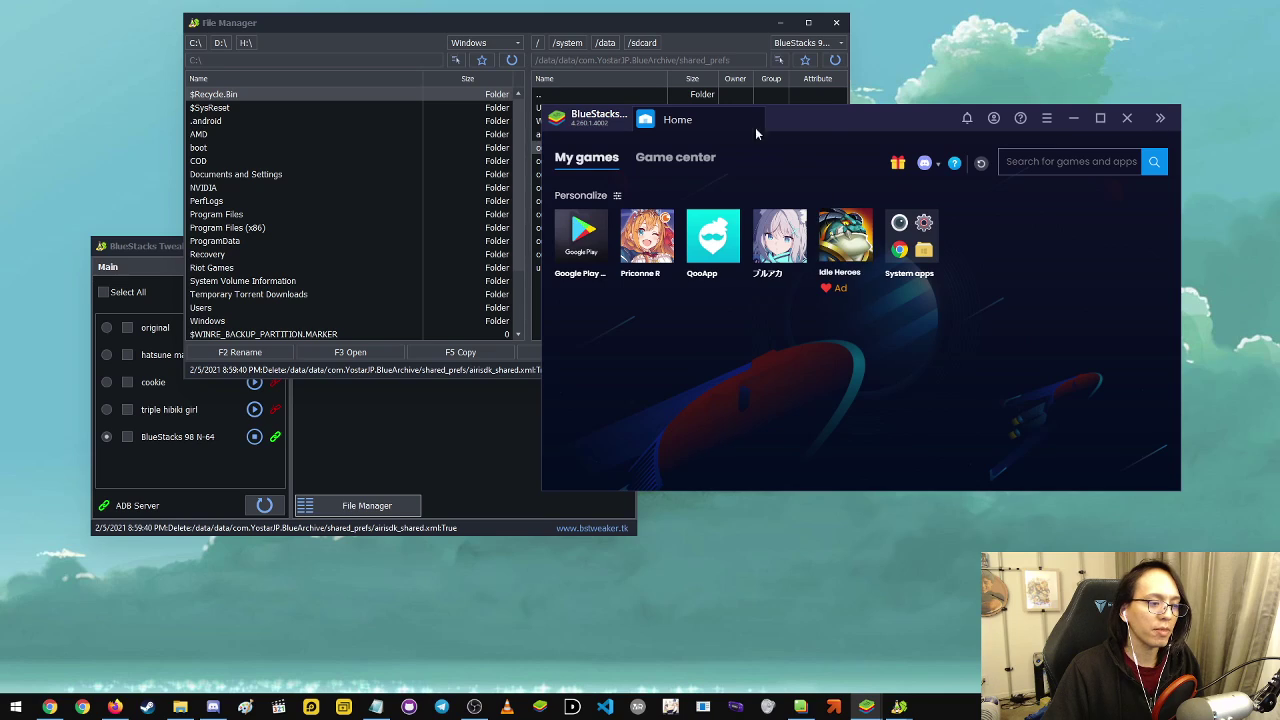
left_click_drag(745, 117, 754, 164)
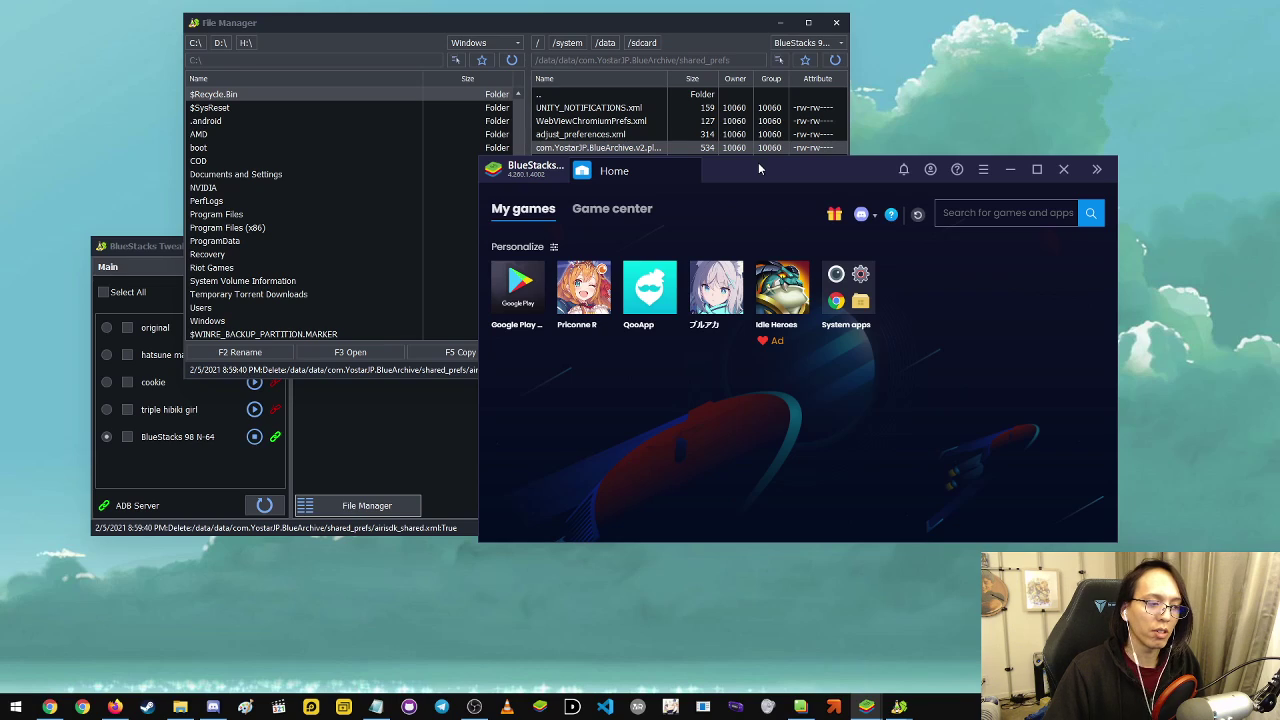
left_click_drag(758, 169, 731, 153)
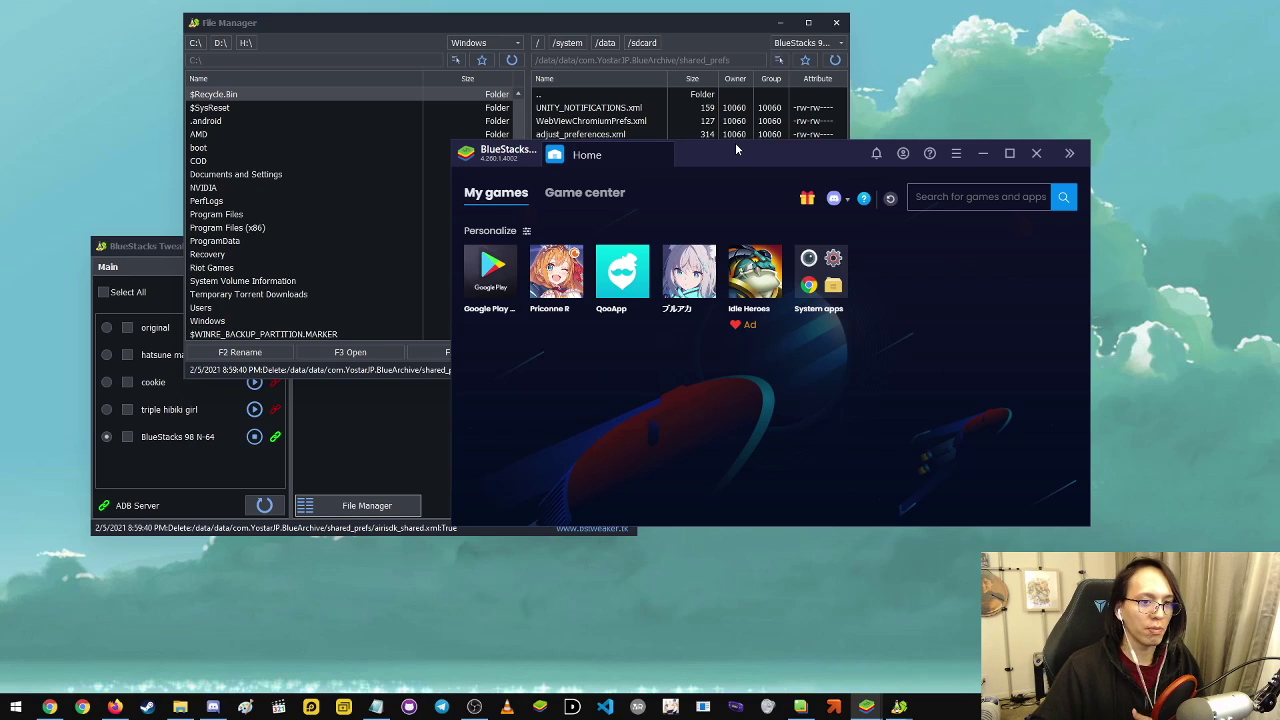
Reposition the BlueStacks window and close the running BlueStacks 98 N-64 instance
left_click_drag(736, 148, 704, 154)
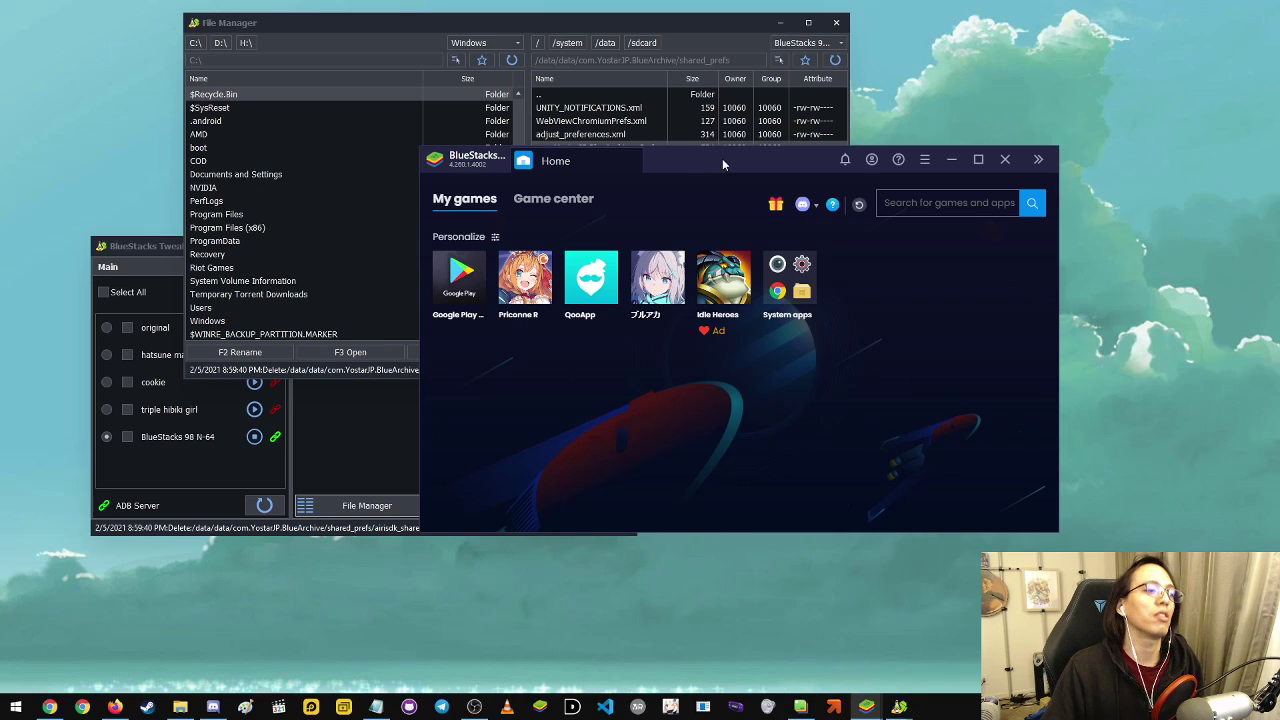
left_click_drag(722, 158, 728, 206)
left_click(1010, 208)
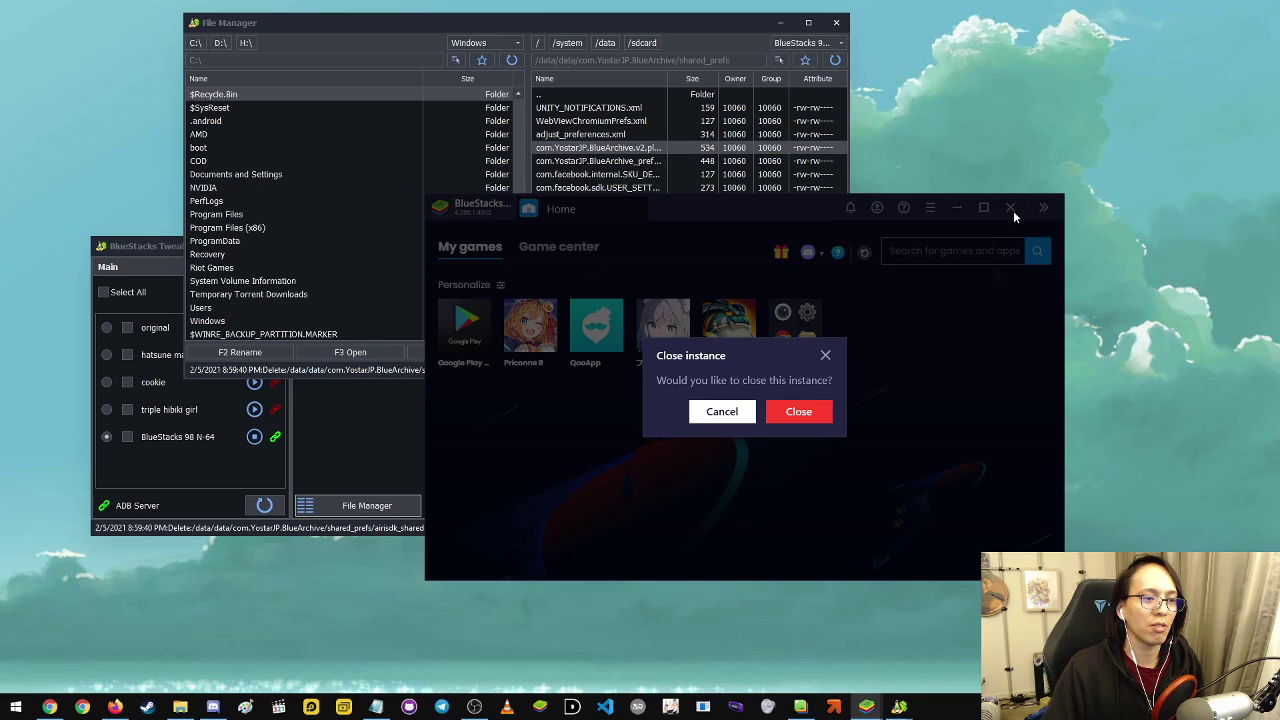
left_click(830, 417)
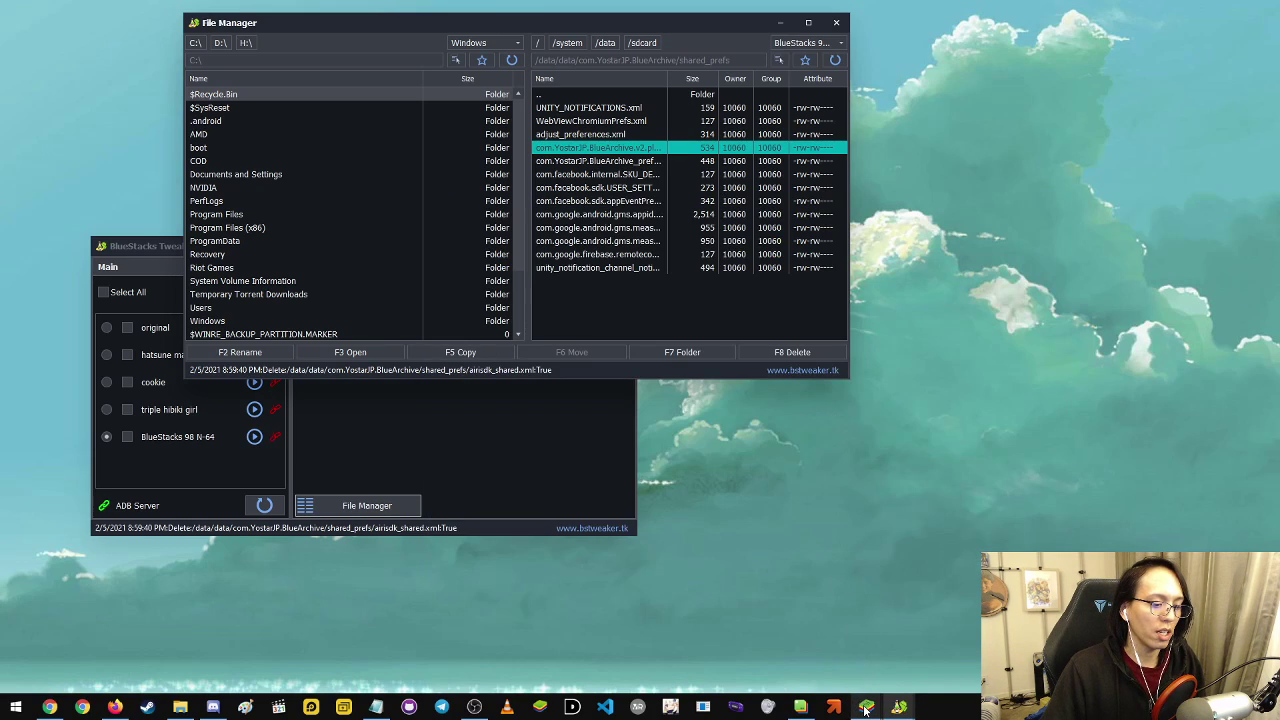
Bring up the multi-instance manager and create three clones of BlueStacks 98 N-64 at 1600 x 900, 240 DPI
mouse_move(806, 710)
left_click(806, 678)
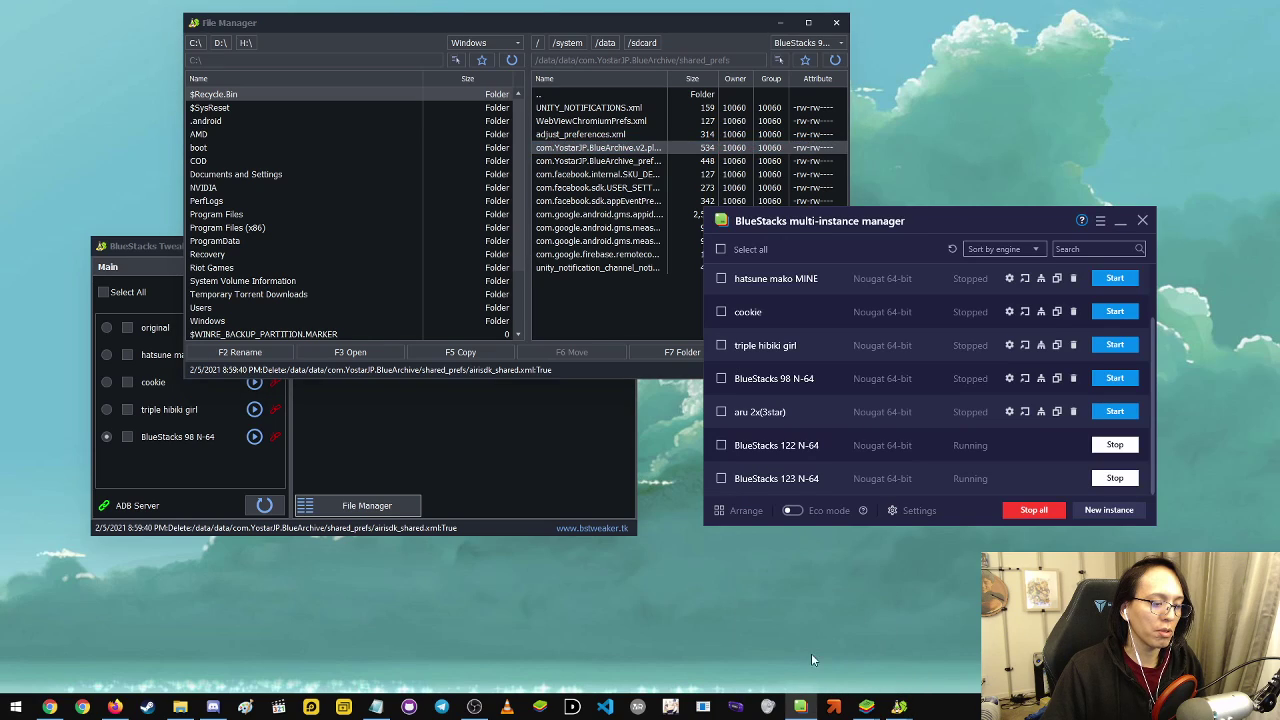
left_click_drag(981, 211, 858, 160)
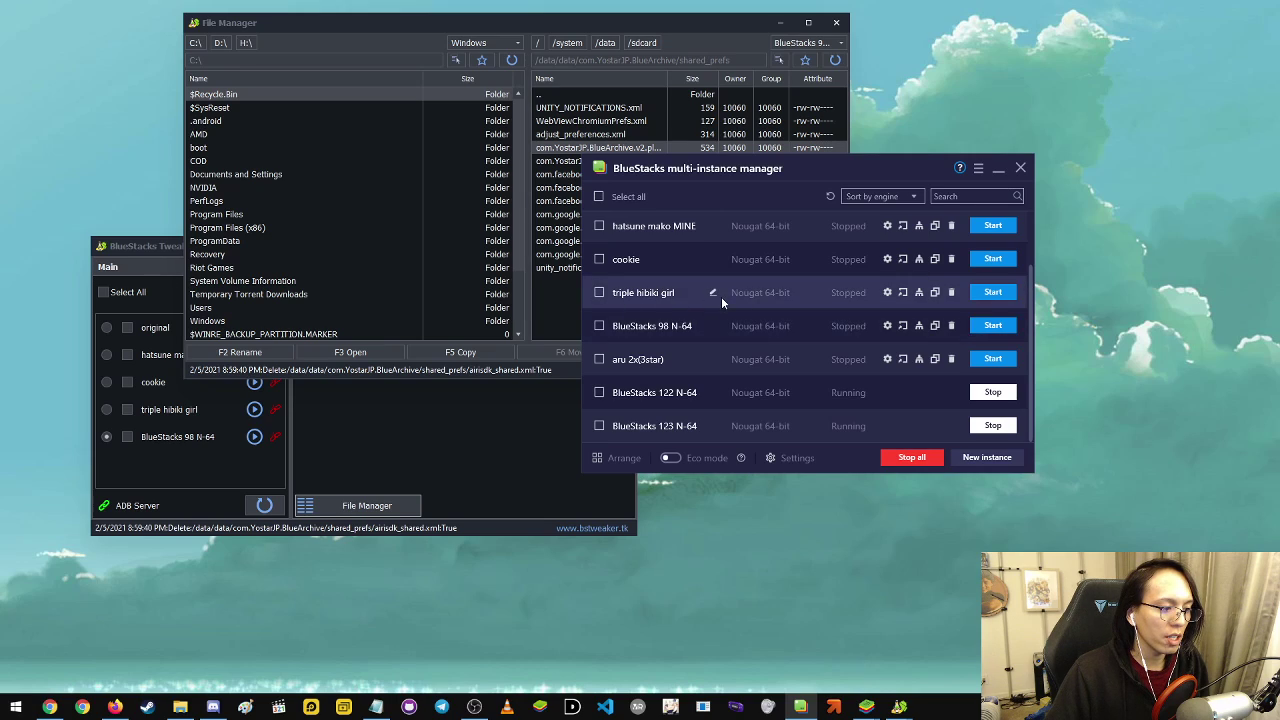
scroll(790, 384, "up", 2)
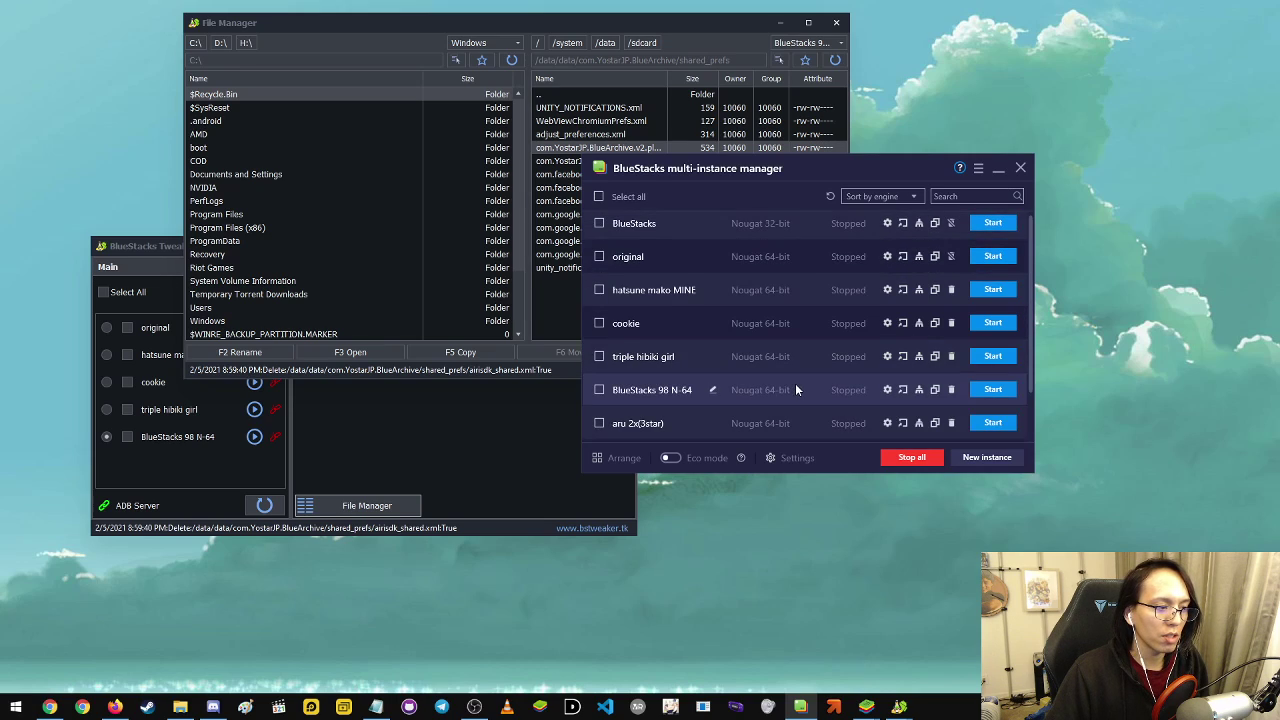
left_click(935, 390)
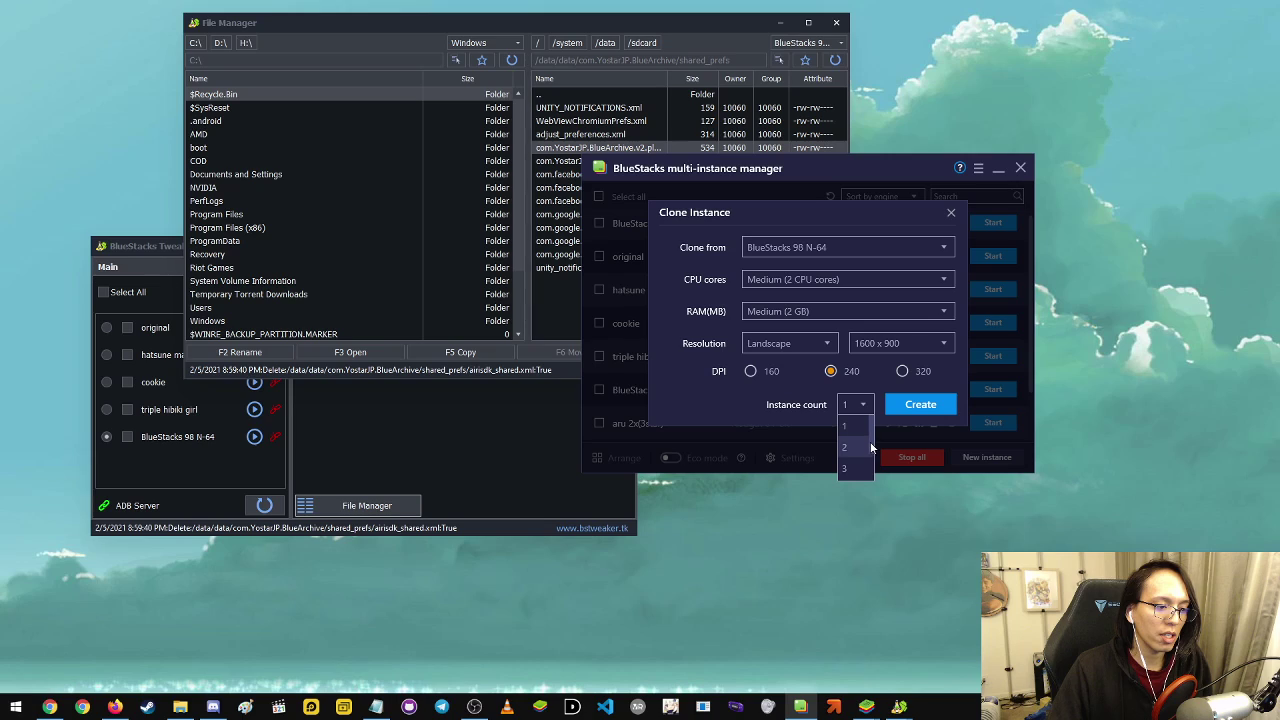
left_click(920, 406)
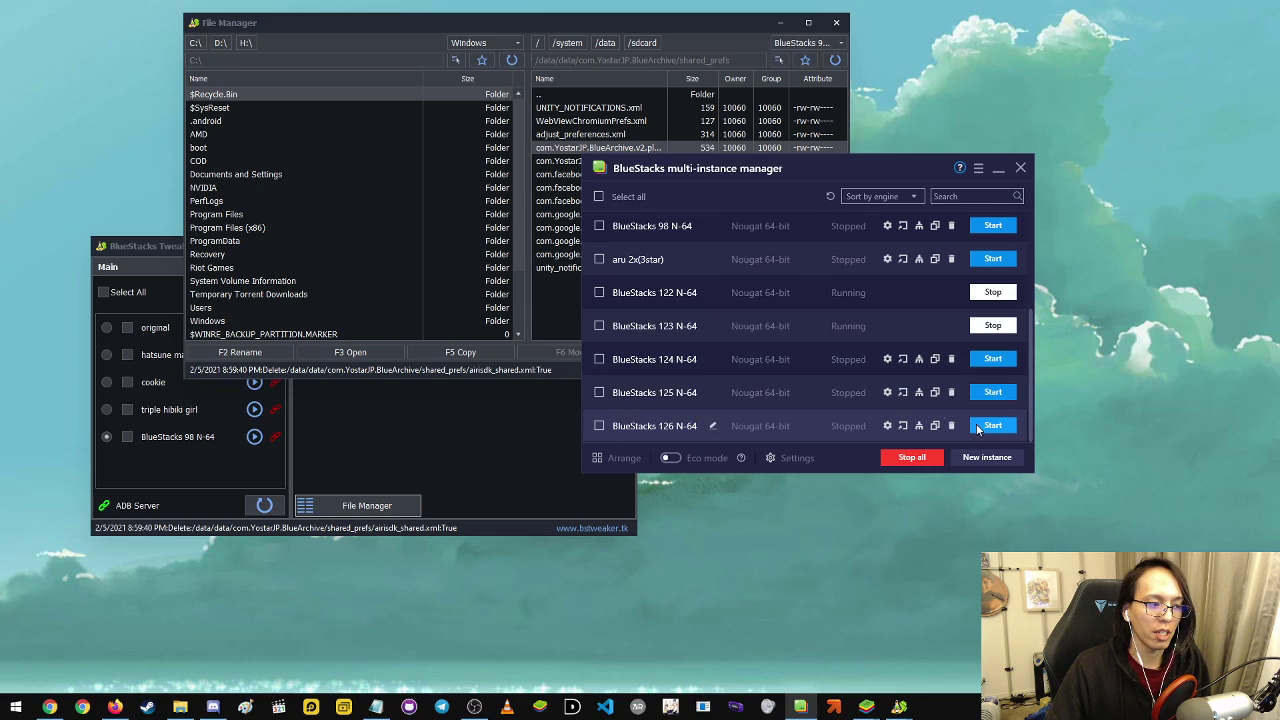
Start the BlueStacks 124, 125 and 126 N-64 instances and spread their windows across the desktop
left_click(600, 359)
left_click(600, 392)
left_click(600, 425)
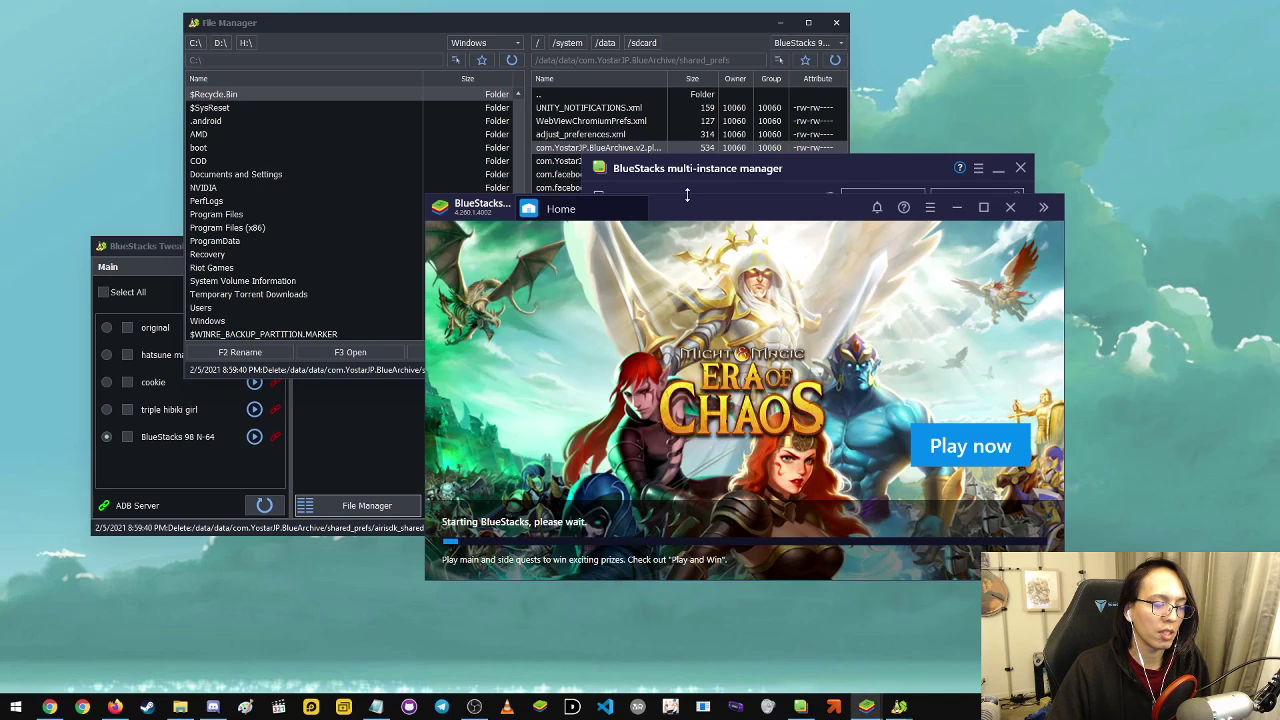
left_click_drag(813, 220, 625, 226)
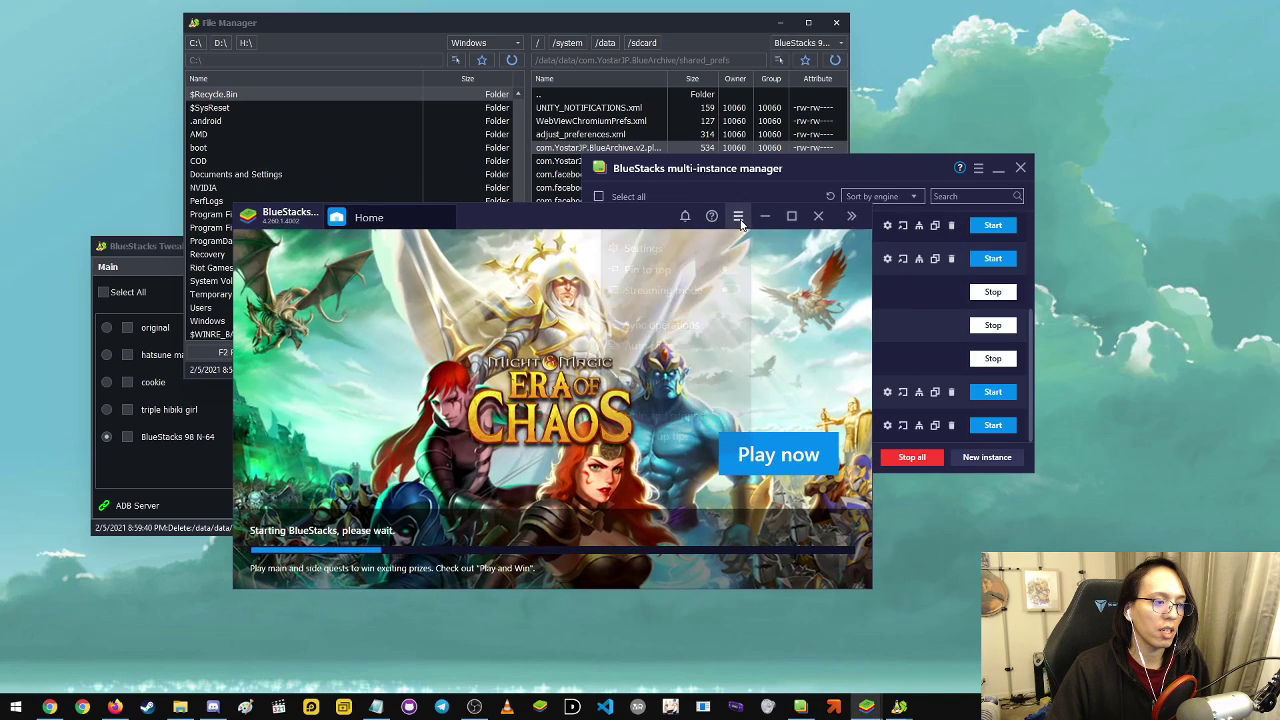
left_click_drag(766, 204, 816, 276)
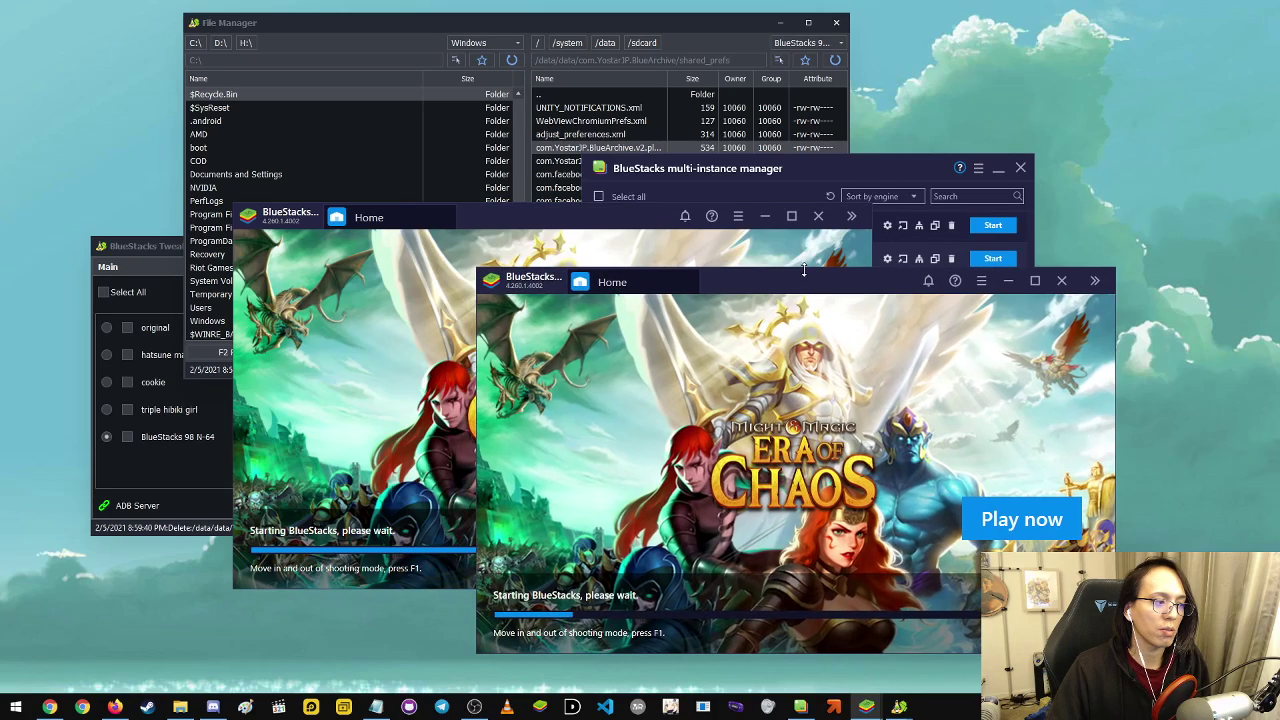
left_click_drag(614, 216, 449, 55)
left_click_drag(853, 200, 872, 280)
left_click_drag(872, 232, 966, 92)
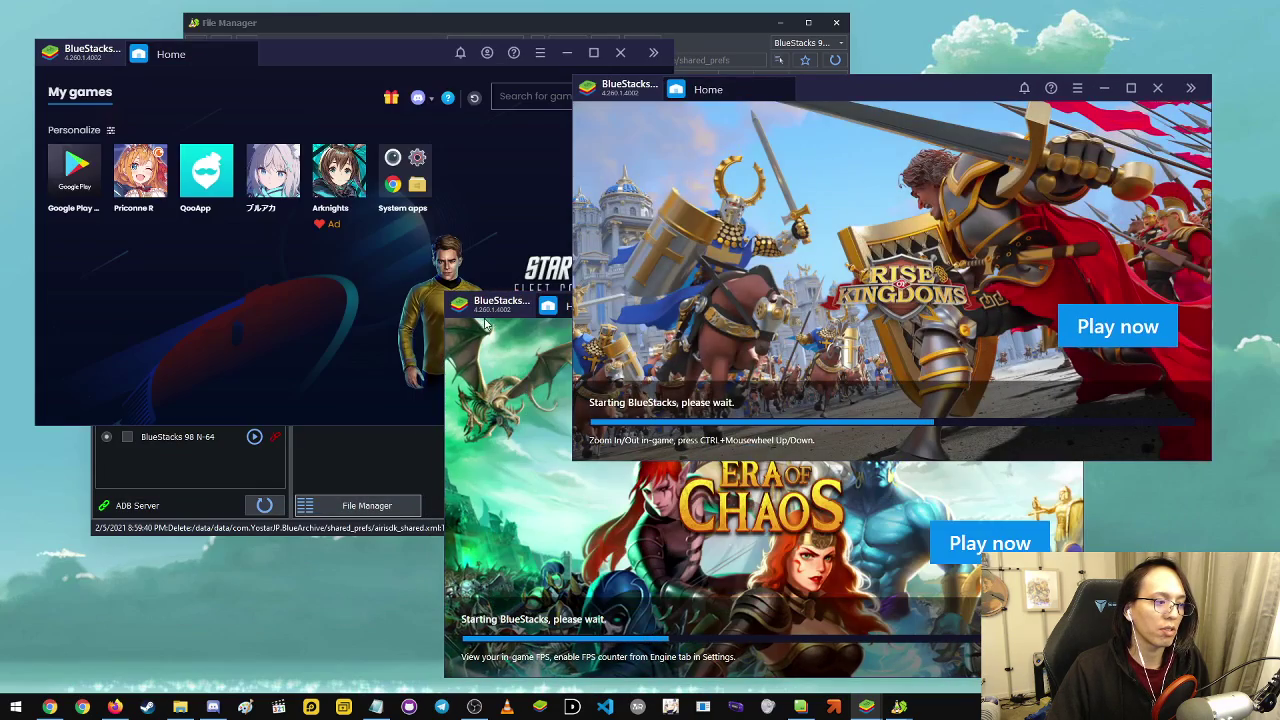
Launch ブルアカ in the three cloned instances and arrange their windows, trying the auto-align option
left_click(272, 170)
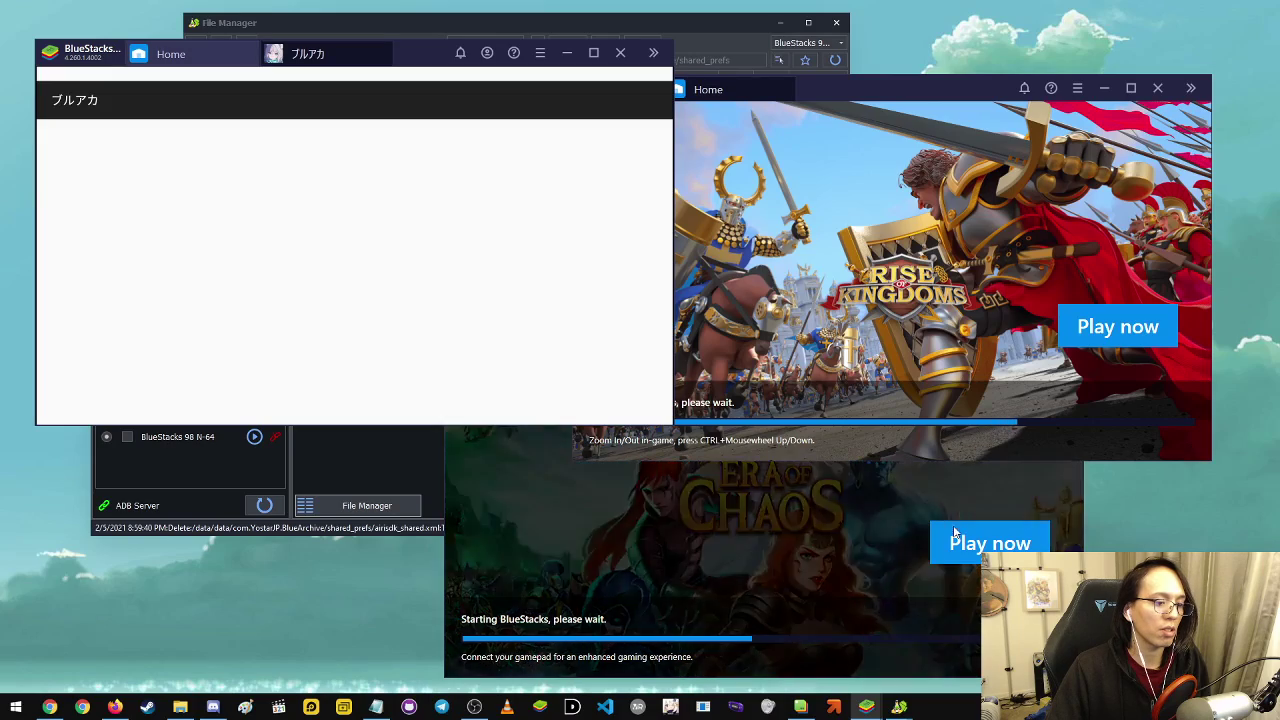
left_click(737, 520)
left_click_drag(775, 313, 380, 335)
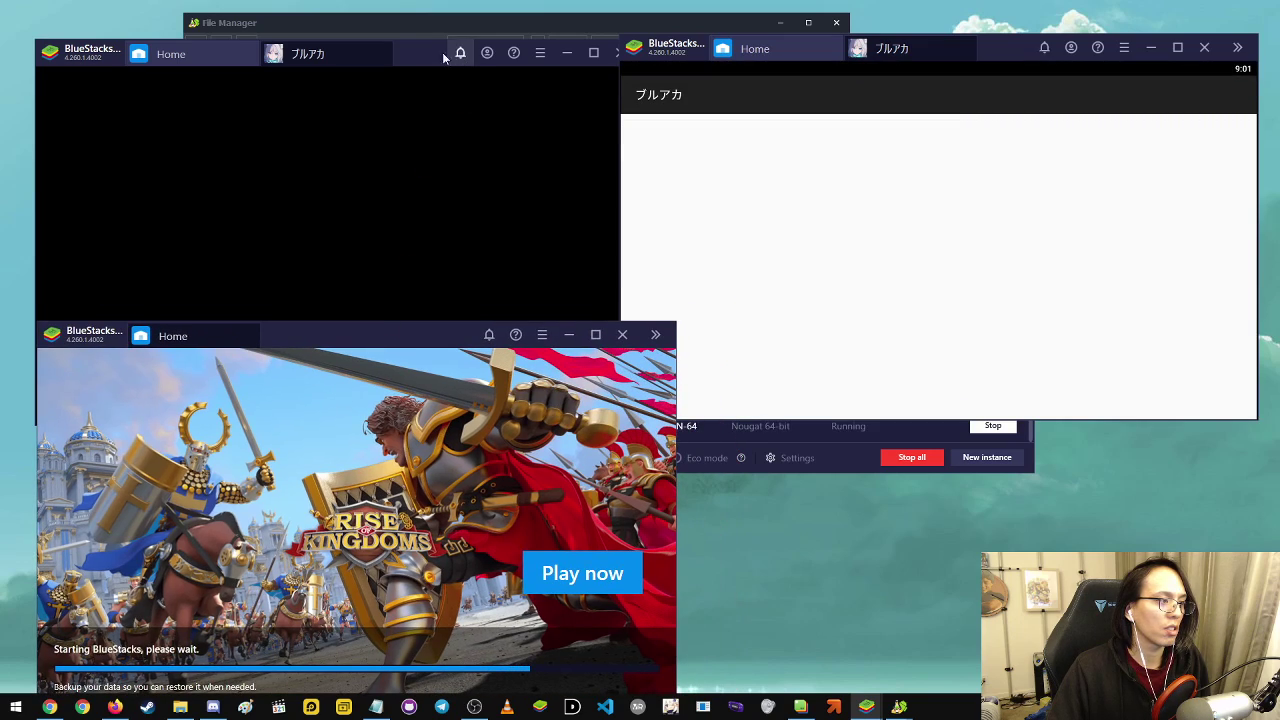
left_click_drag(434, 52, 423, 34)
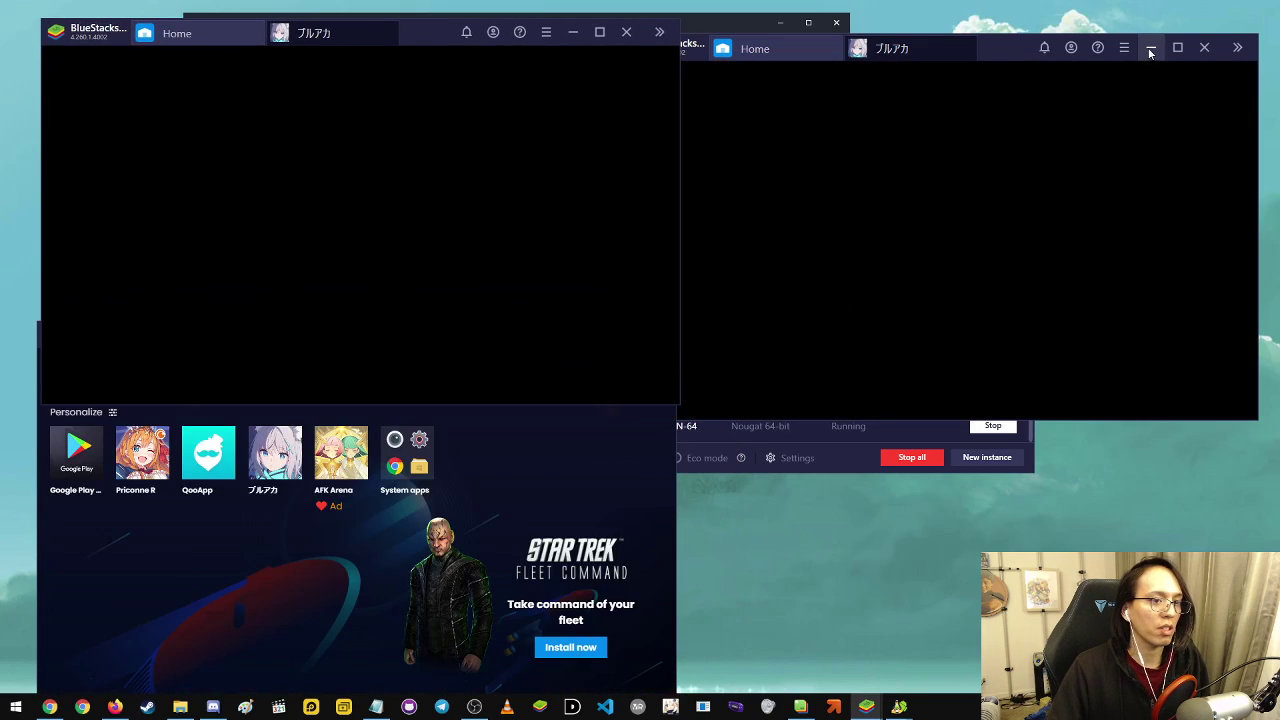
left_click(1121, 50)
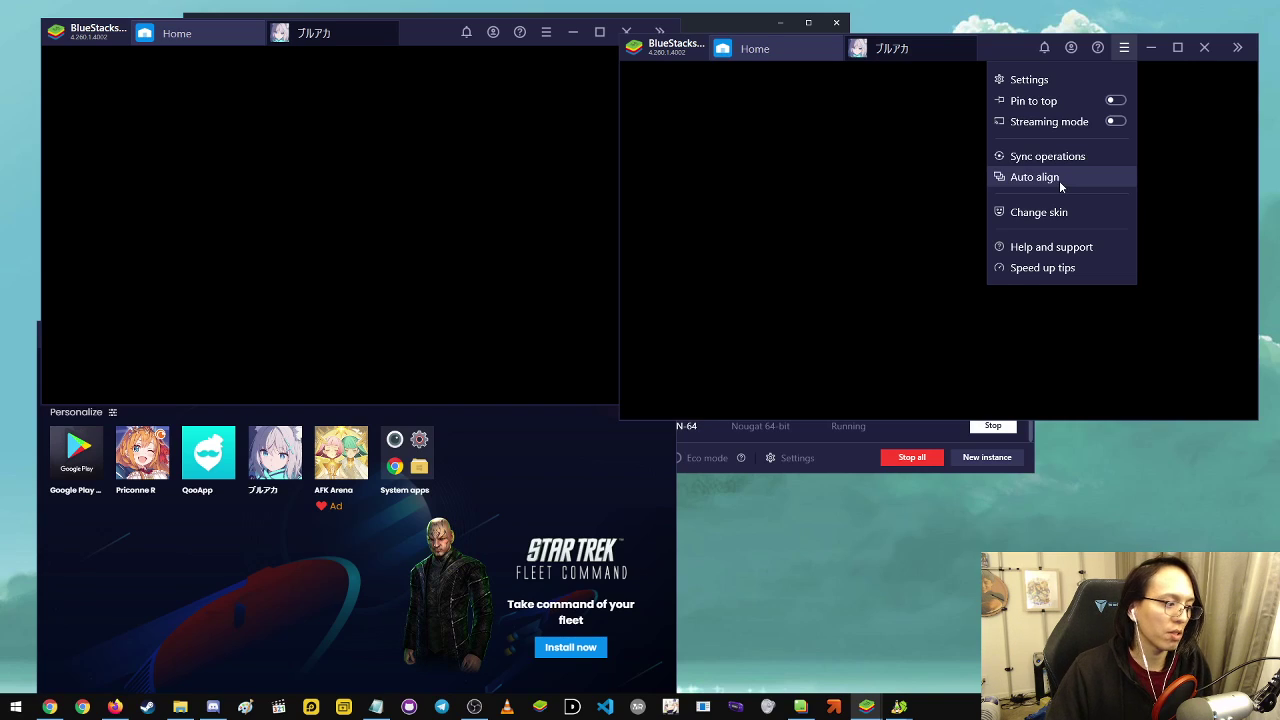
left_click(1059, 180)
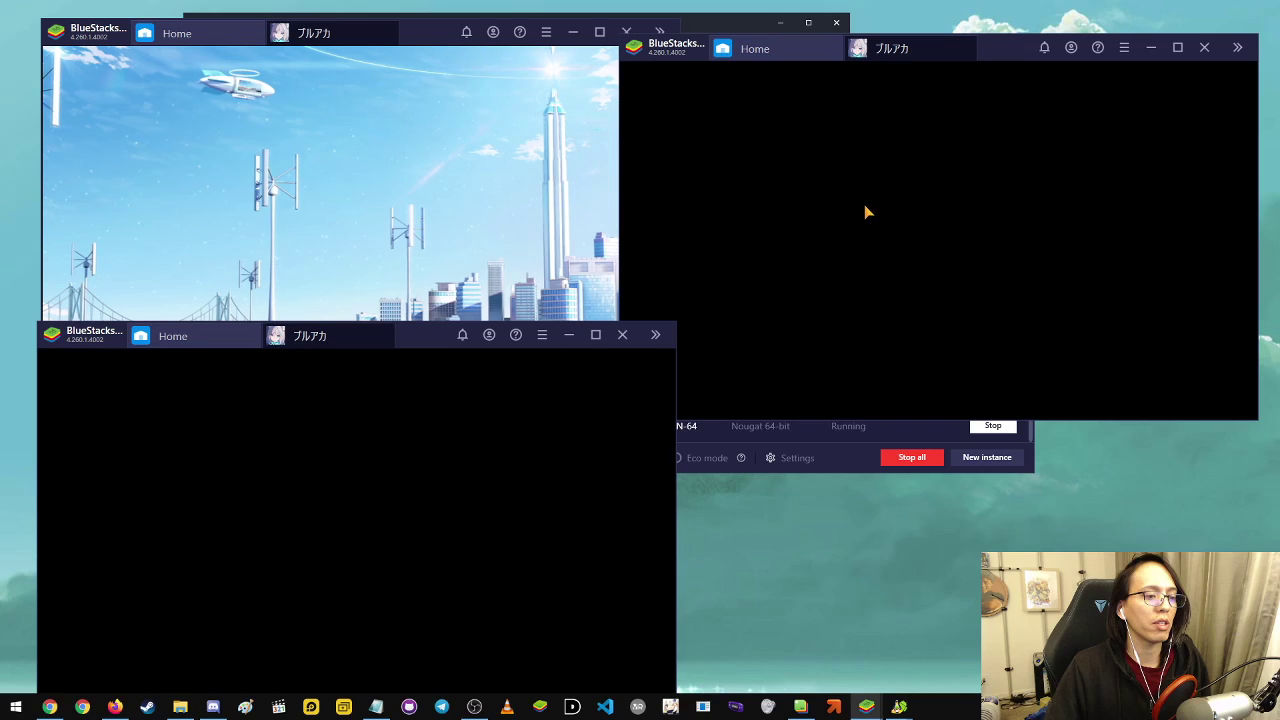
left_click_drag(415, 347, 373, 355)
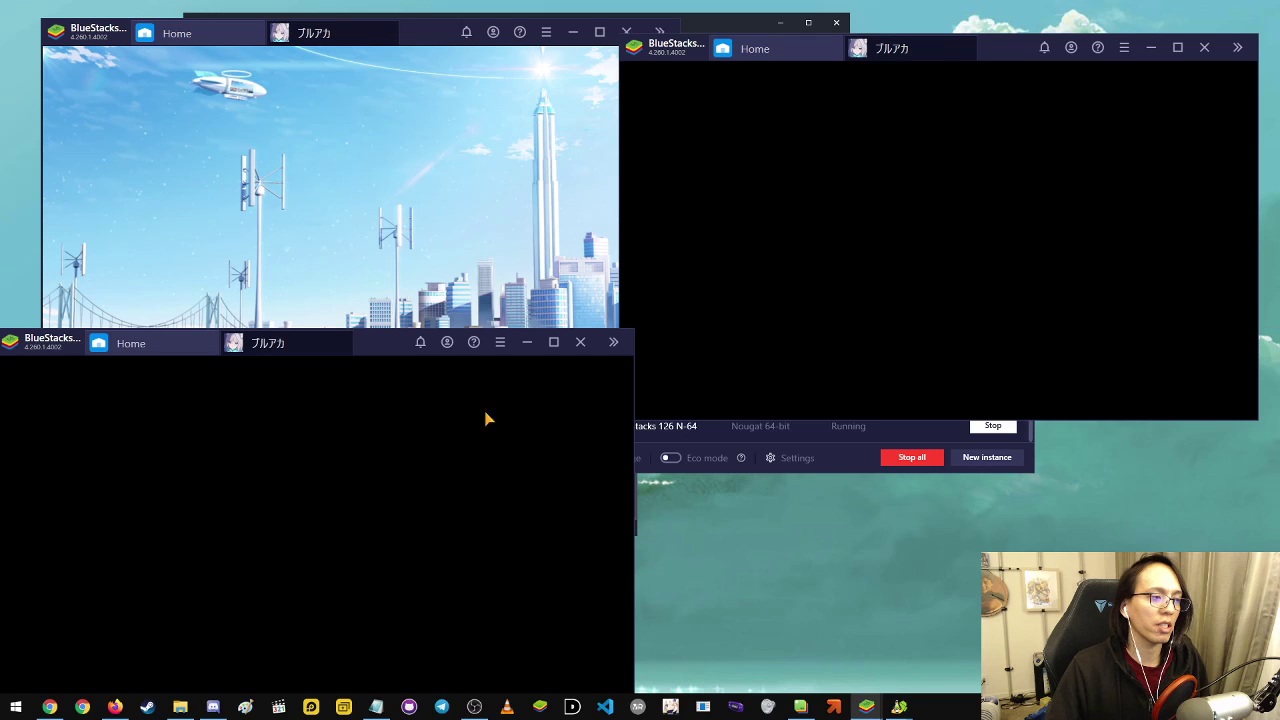
Set up sync operations from the BlueStacks 124 N-64 instance to BlueStacks 125 N-64 and BlueStacks 126 N-64
left_click(590, 40)
left_click(546, 32)
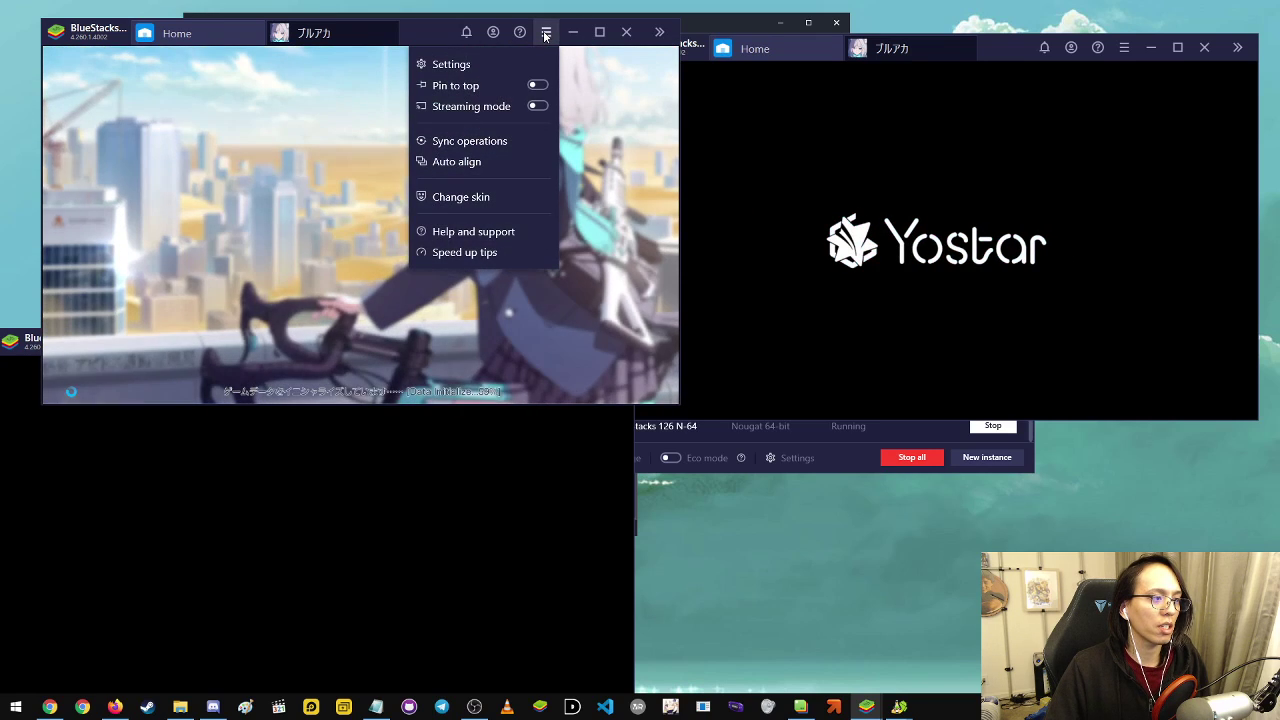
left_click(494, 142)
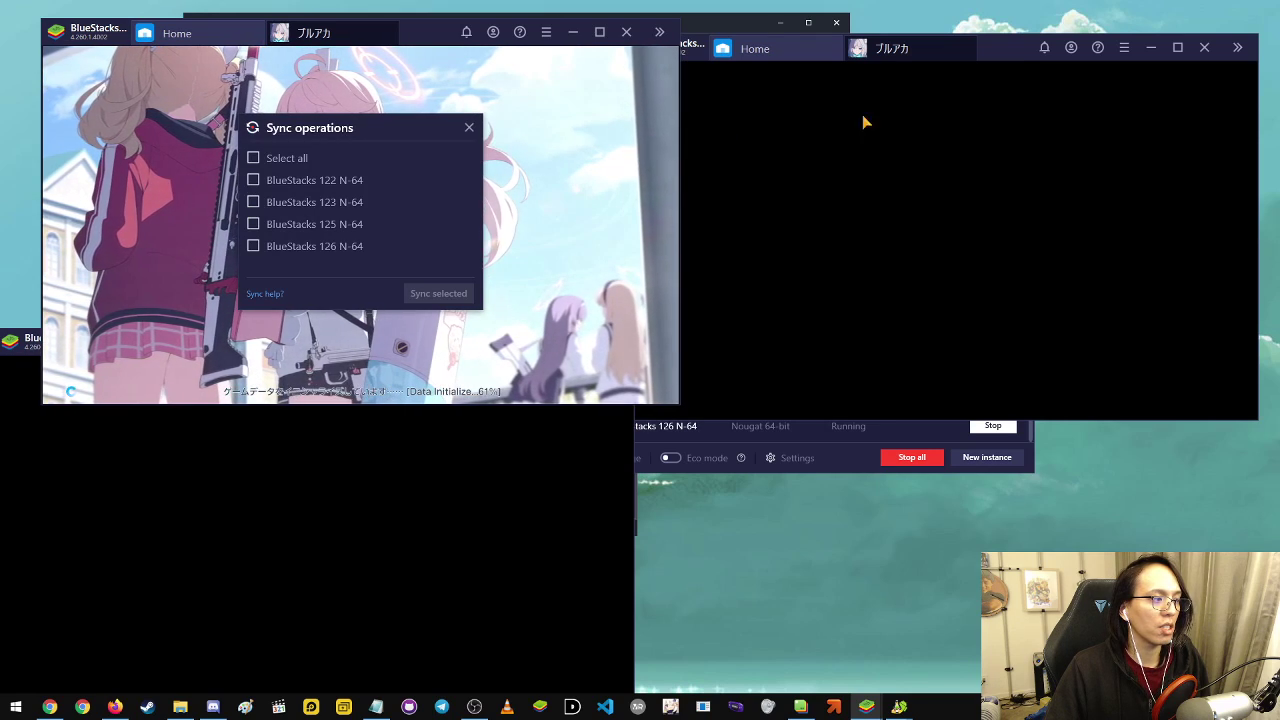
left_click(999, 46)
left_click_drag(990, 46, 999, 45)
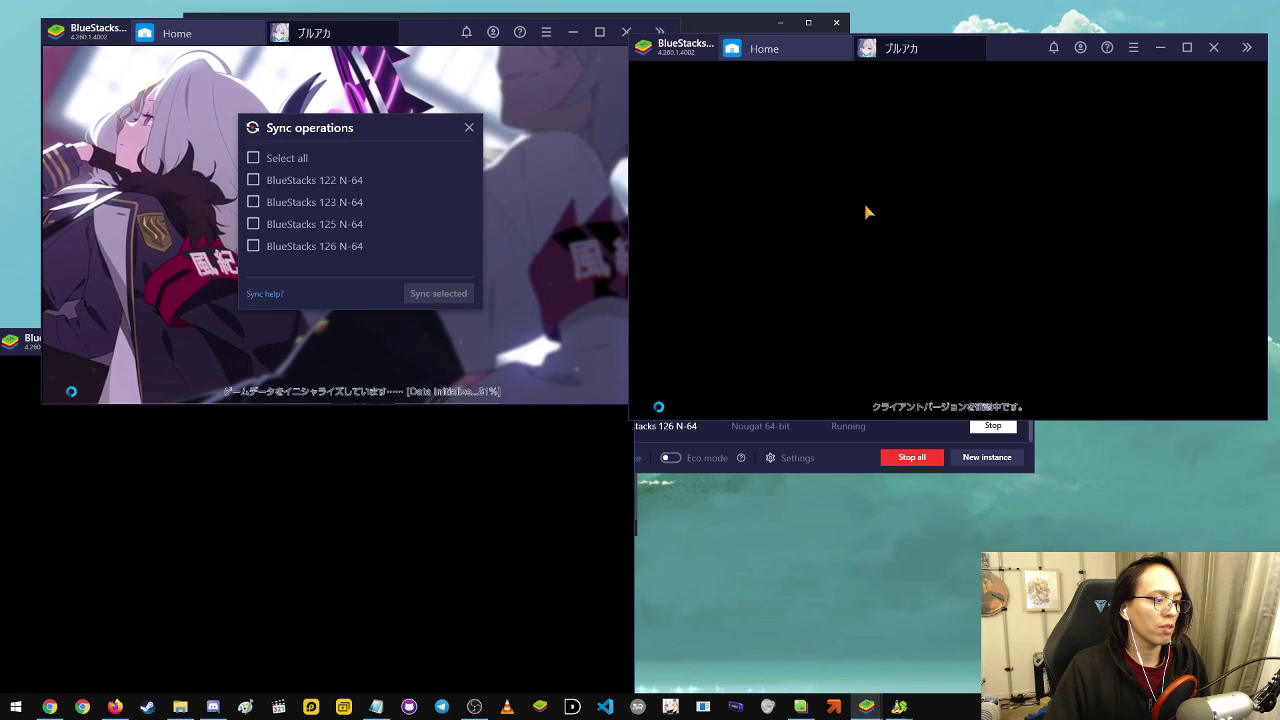
mouse_move(866, 706)
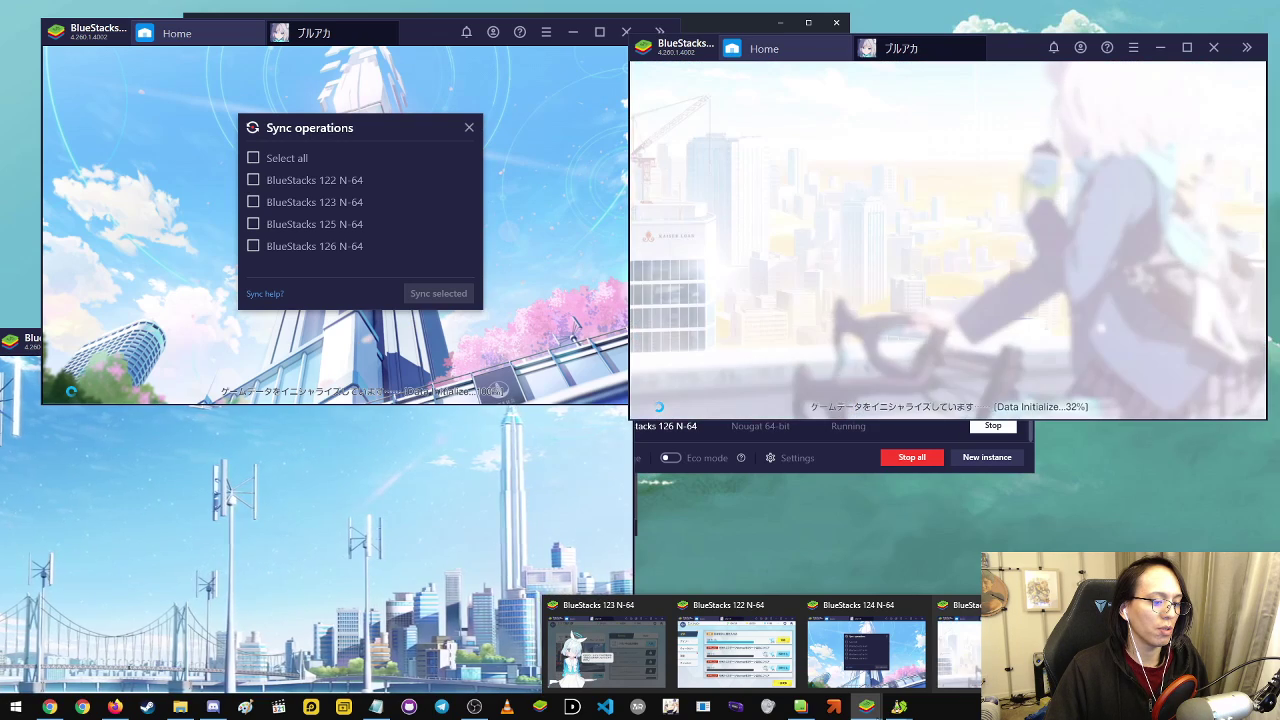
left_click(253, 224)
left_click(253, 246)
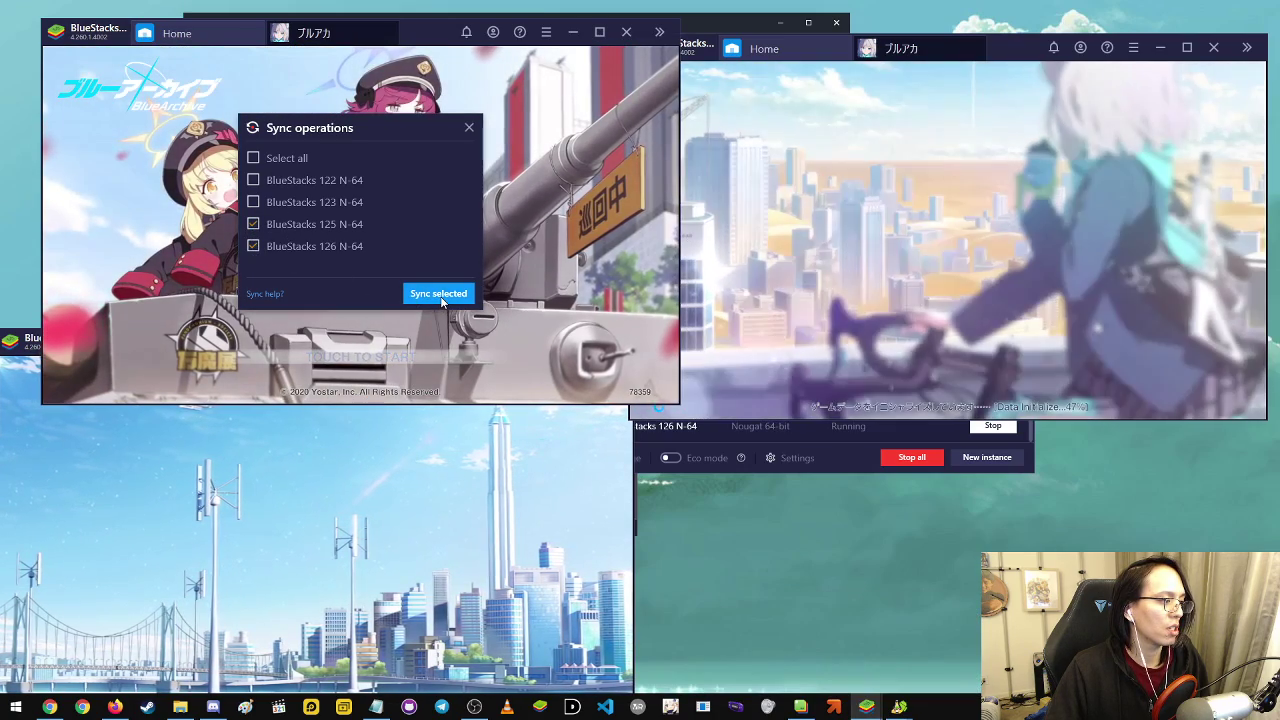
left_click(440, 296)
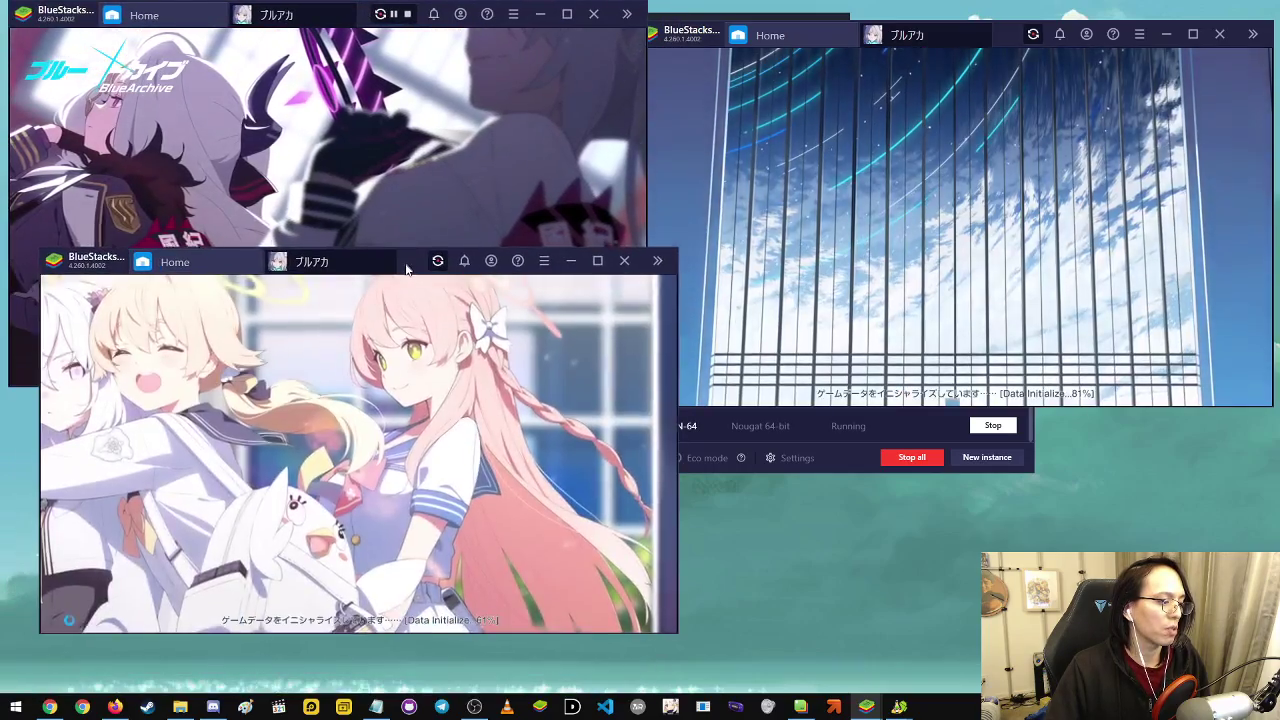
Rearrange the synced instance windows so the game is visible in all three
left_click_drag(406, 268, 411, 309)
left_click_drag(370, 12, 378, 12)
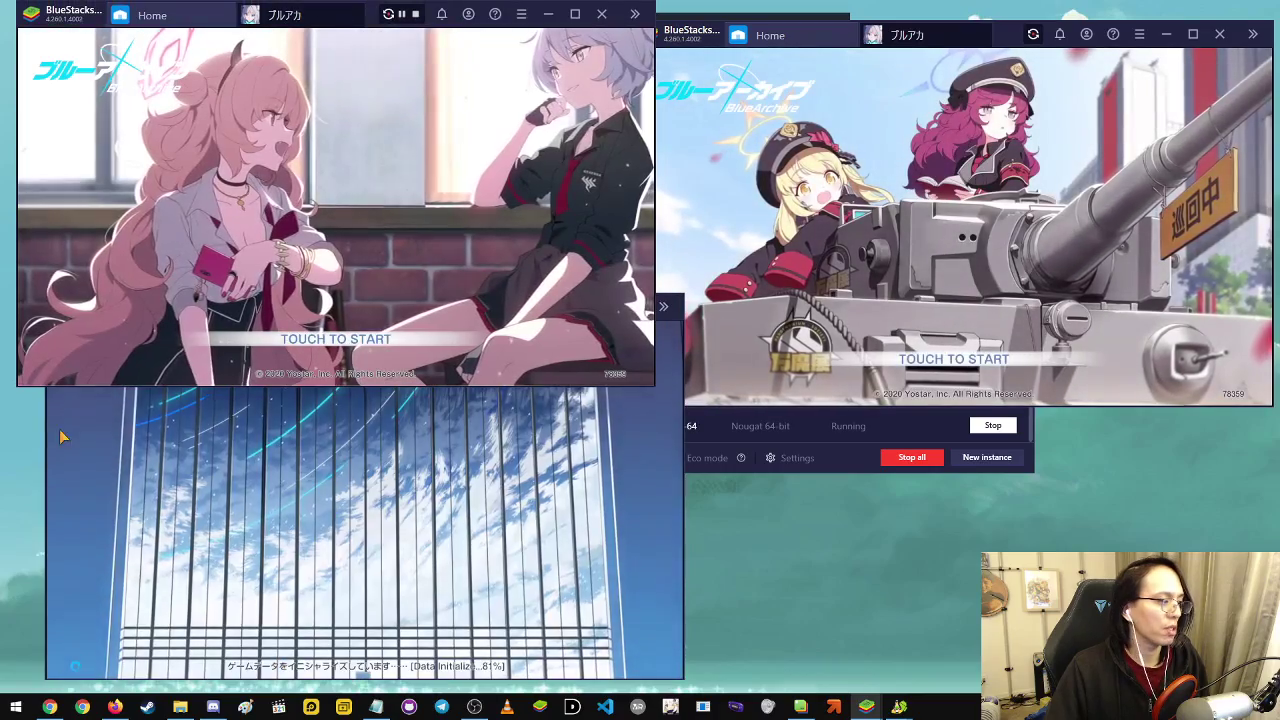
left_click(75, 430)
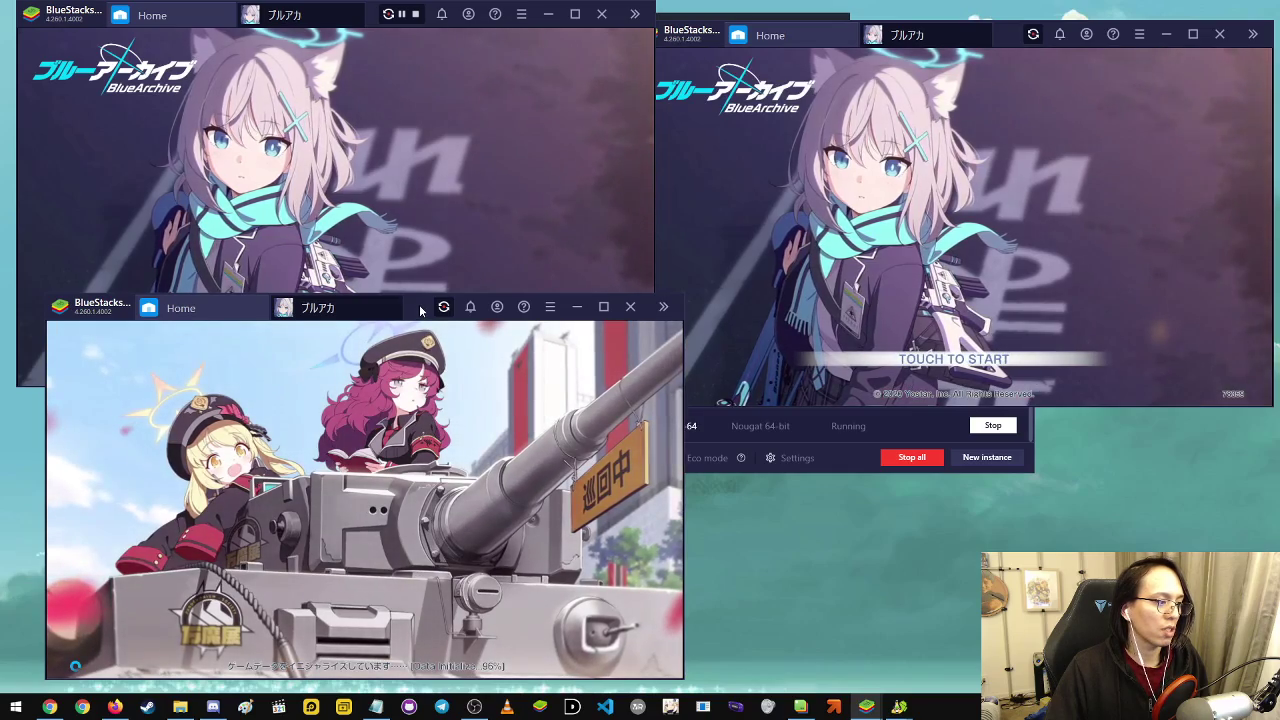
left_click_drag(420, 311, 386, 317)
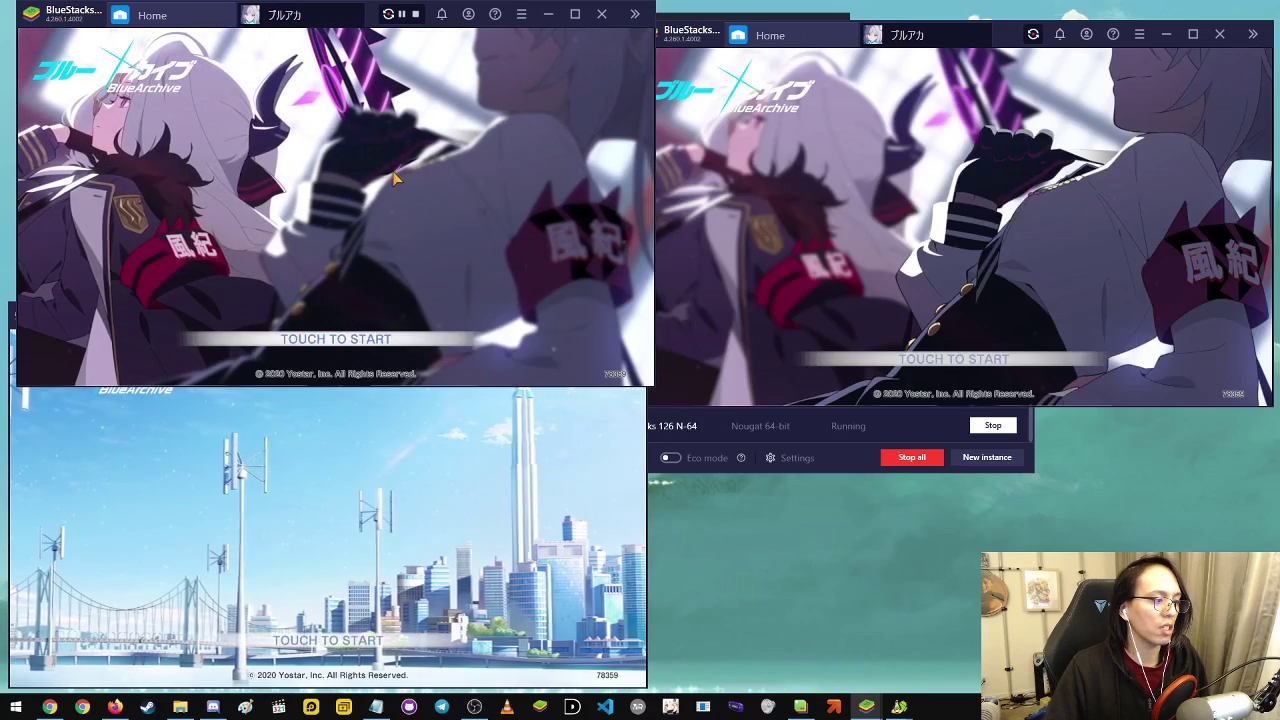
Accept the game's terms and privacy policy and create a new guest account in all three synced instances
left_click(820, 370)
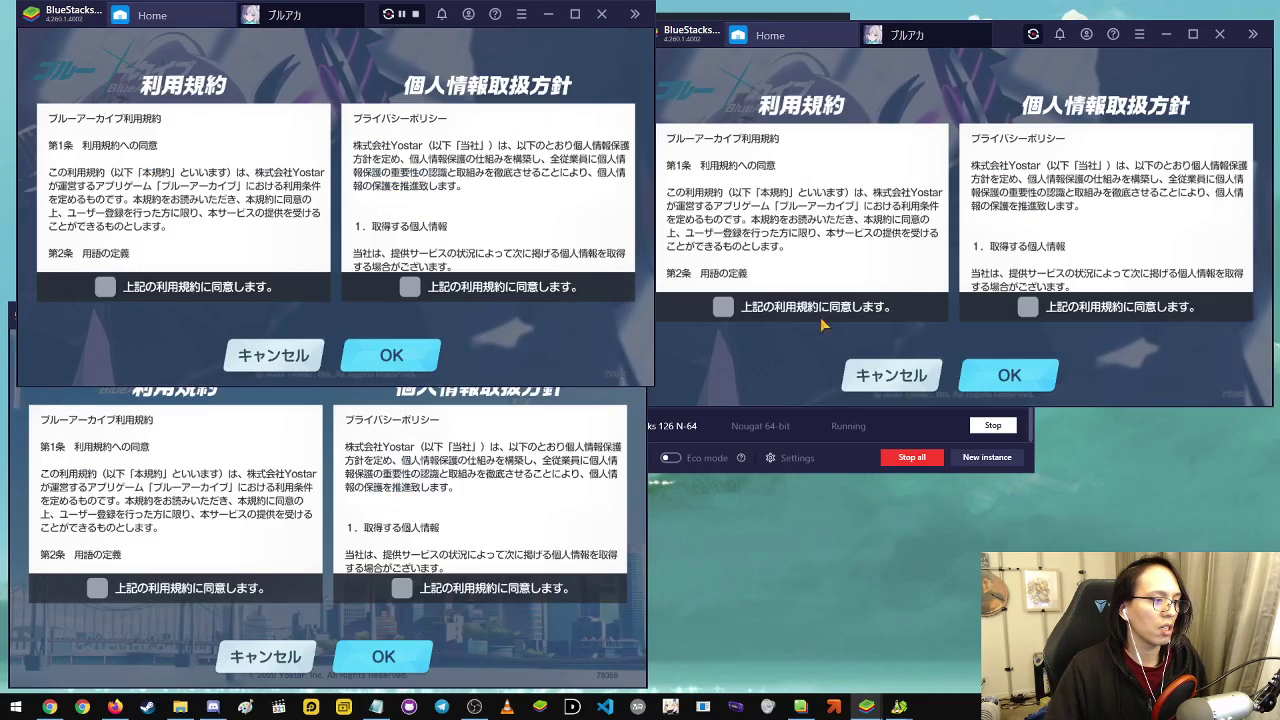
left_click(103, 289)
left_click(366, 358)
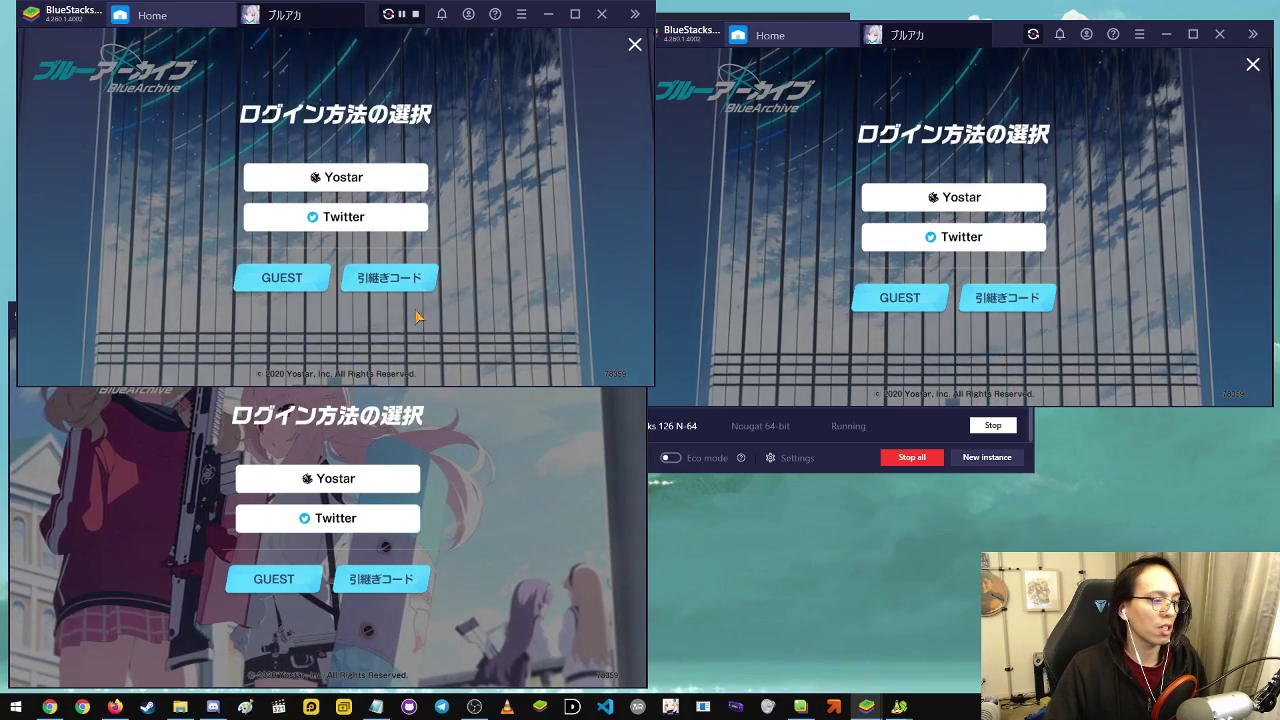
left_click(281, 278)
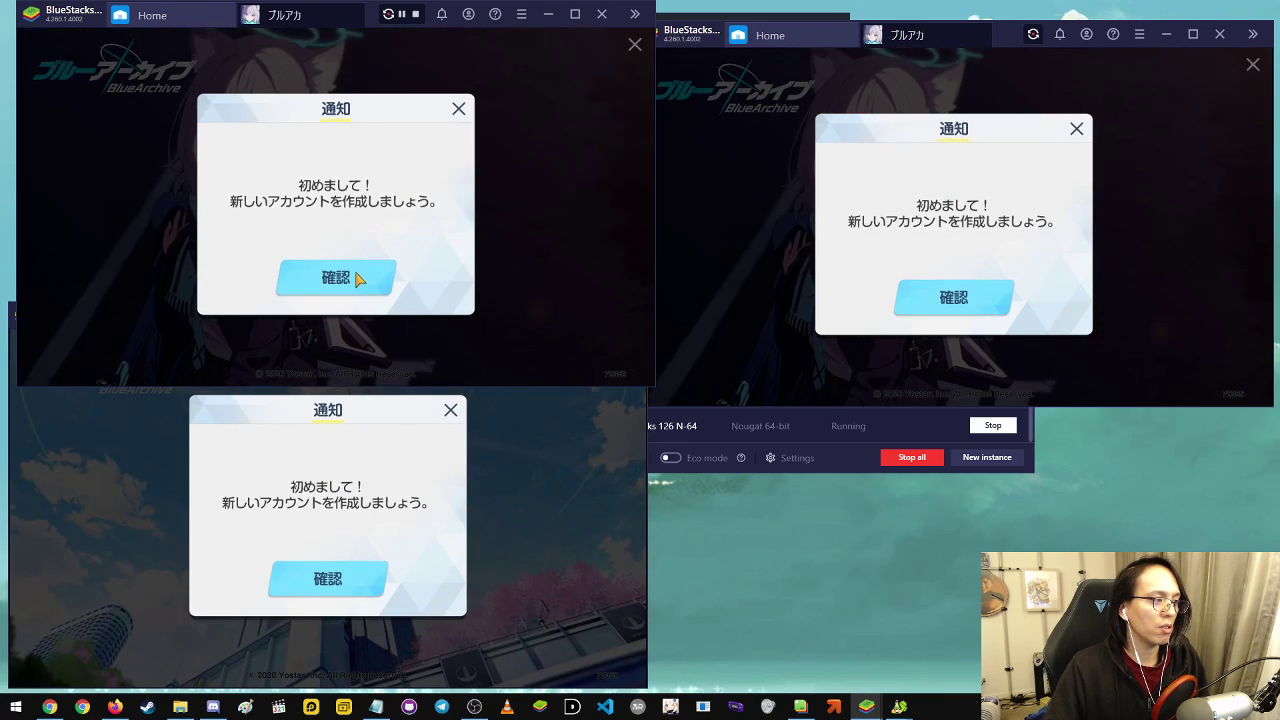
left_click(358, 279)
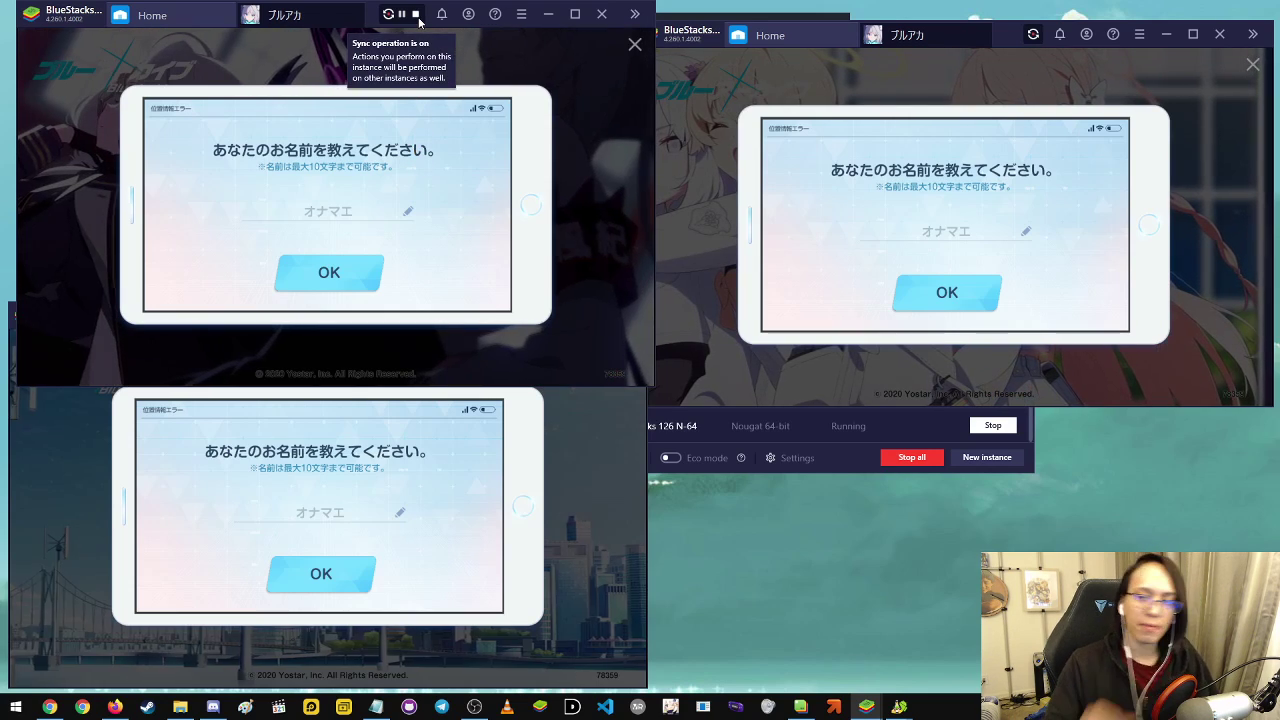
Stop the sync operation and close the three game instances, along with the File Manager and BlueStacks Tweaker
left_click(416, 15)
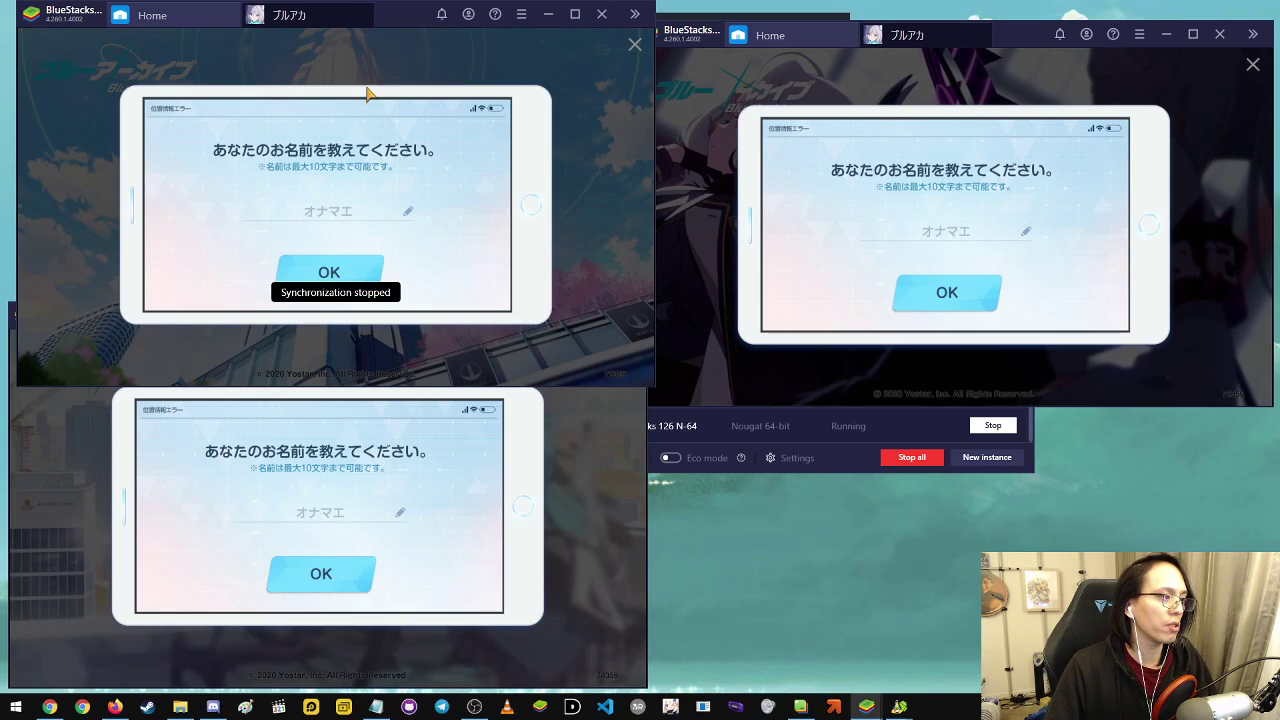
left_click(602, 14)
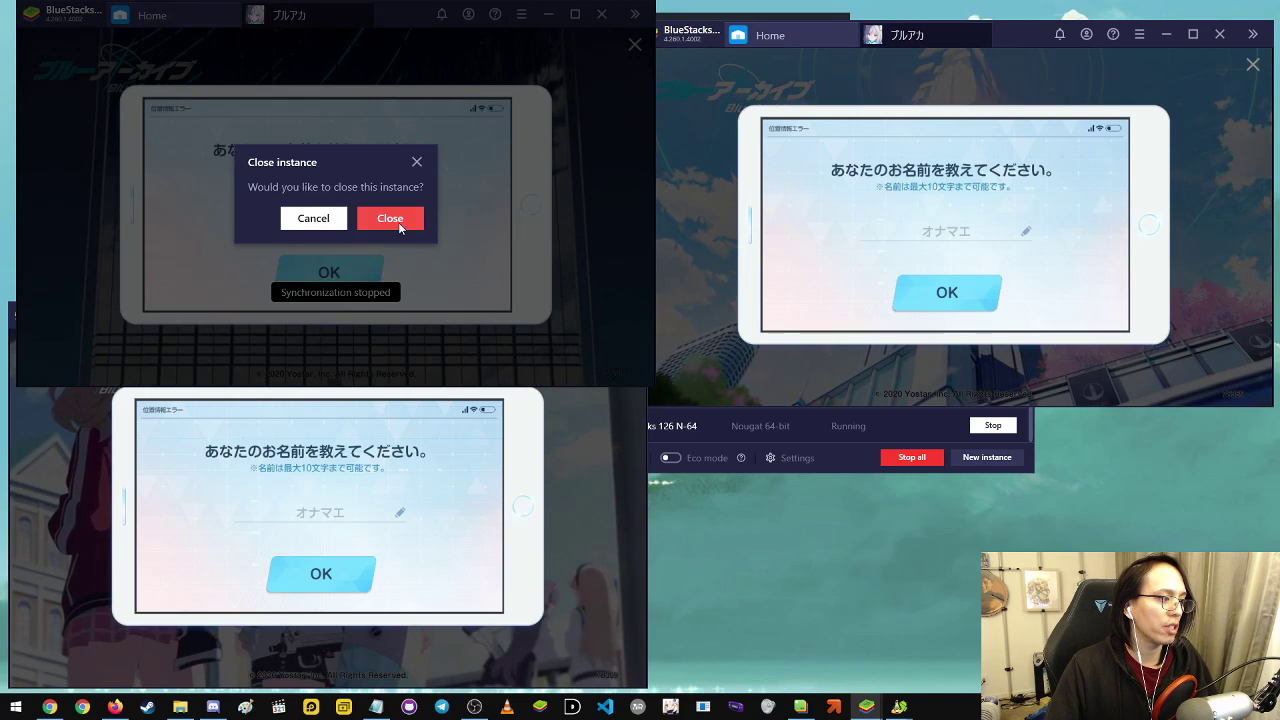
left_click(399, 218)
left_click(1220, 34)
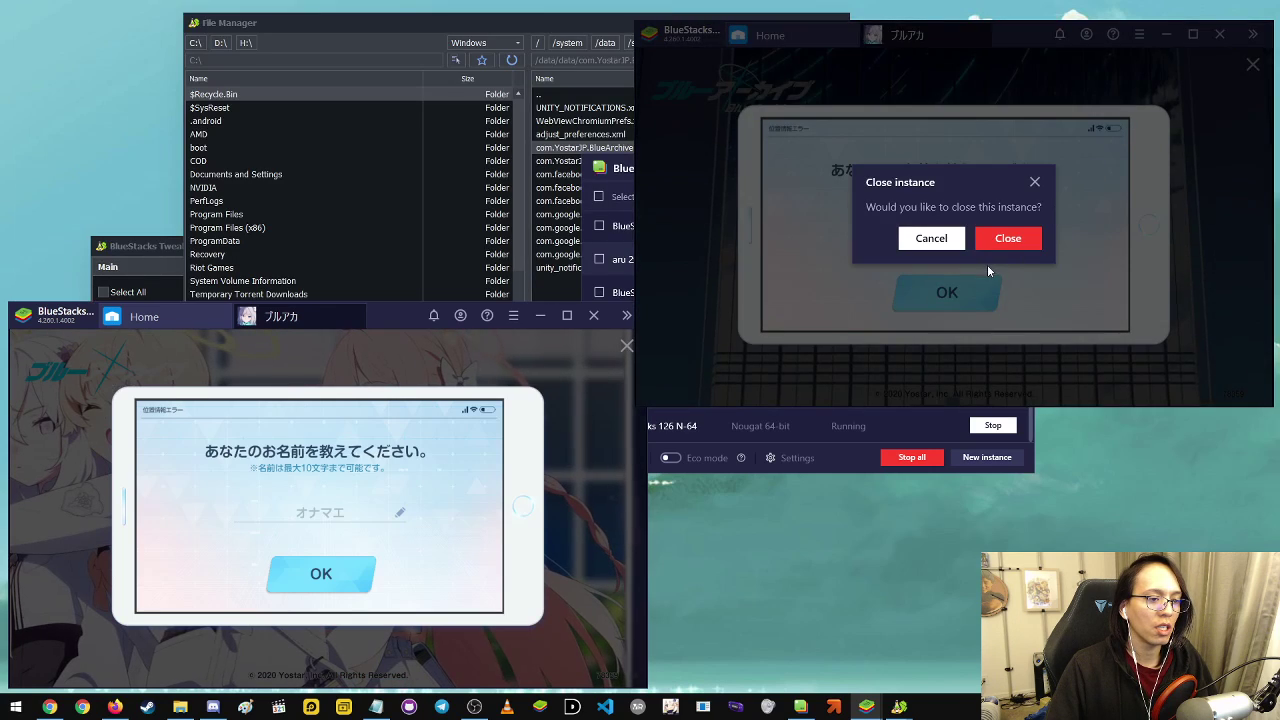
left_click(1001, 241)
left_click(594, 315)
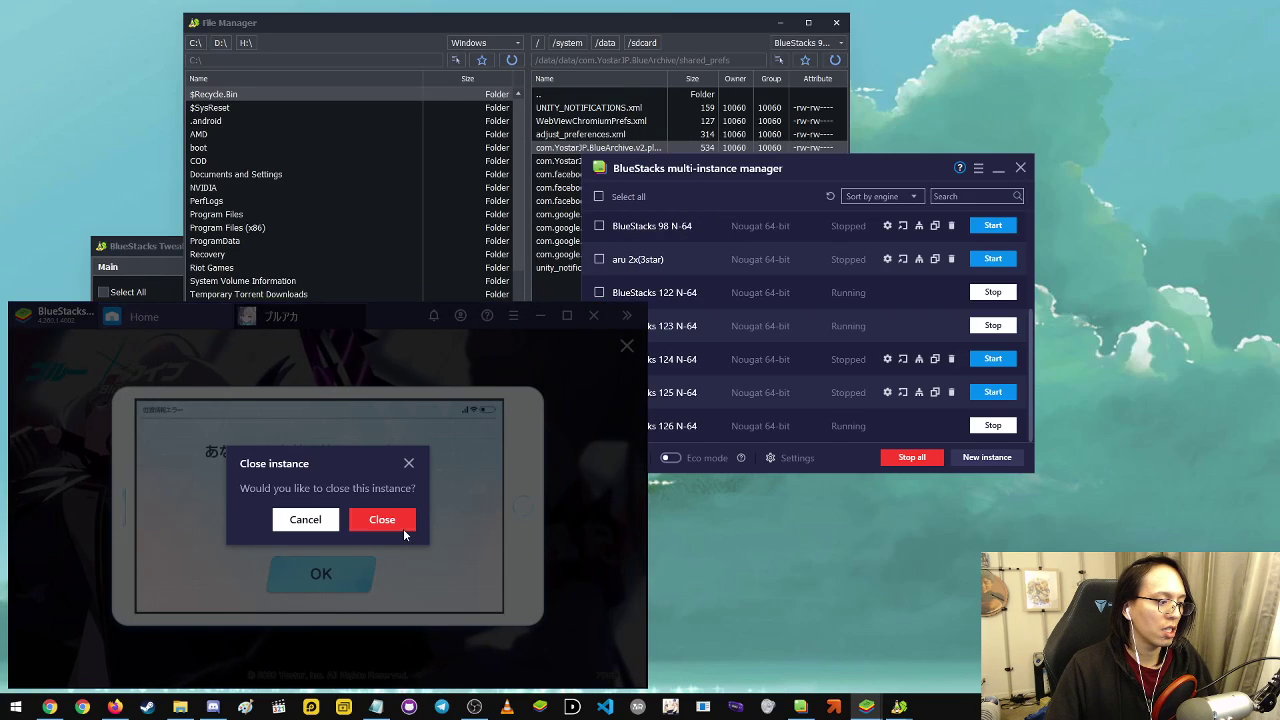
left_click(382, 520)
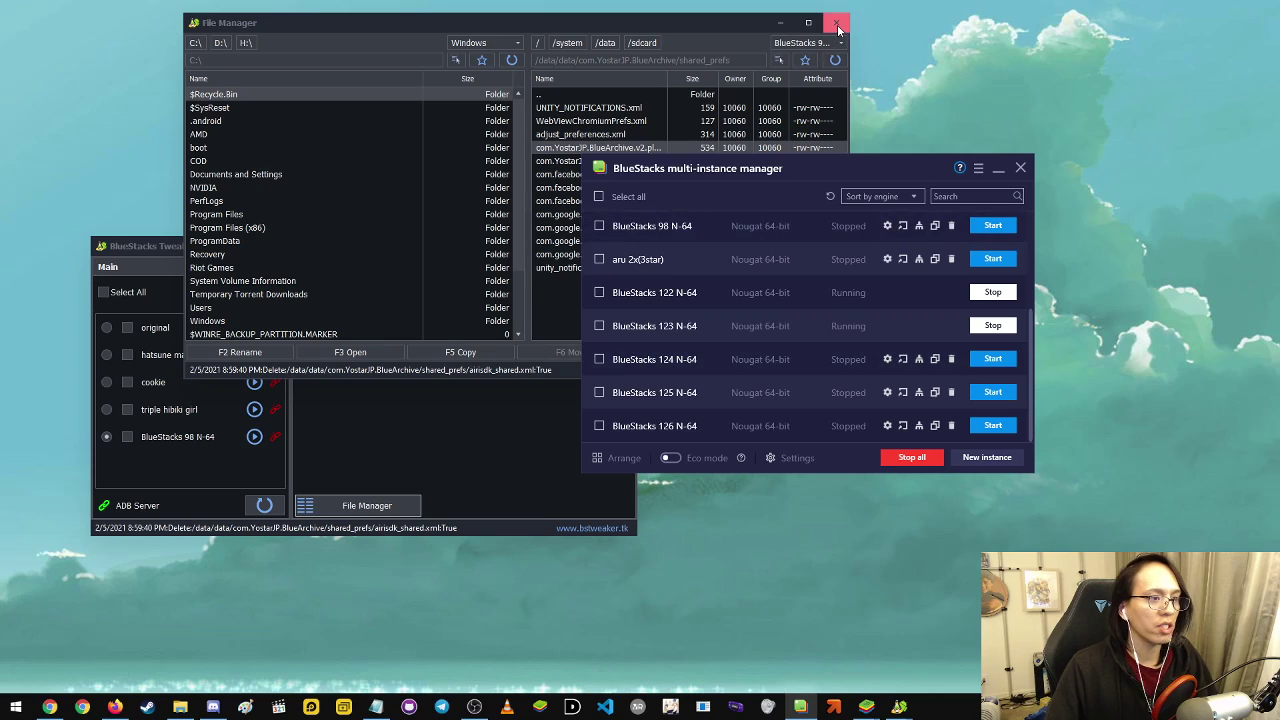
left_click(837, 22)
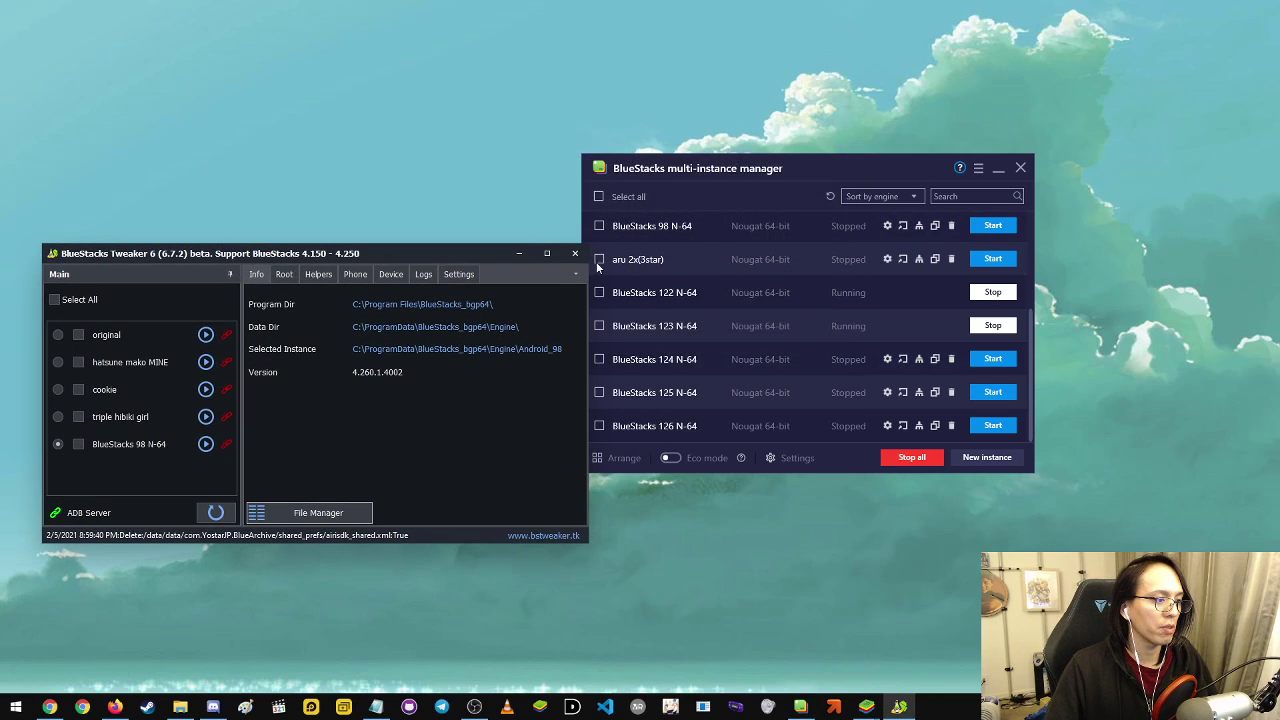
key("alt+F4")
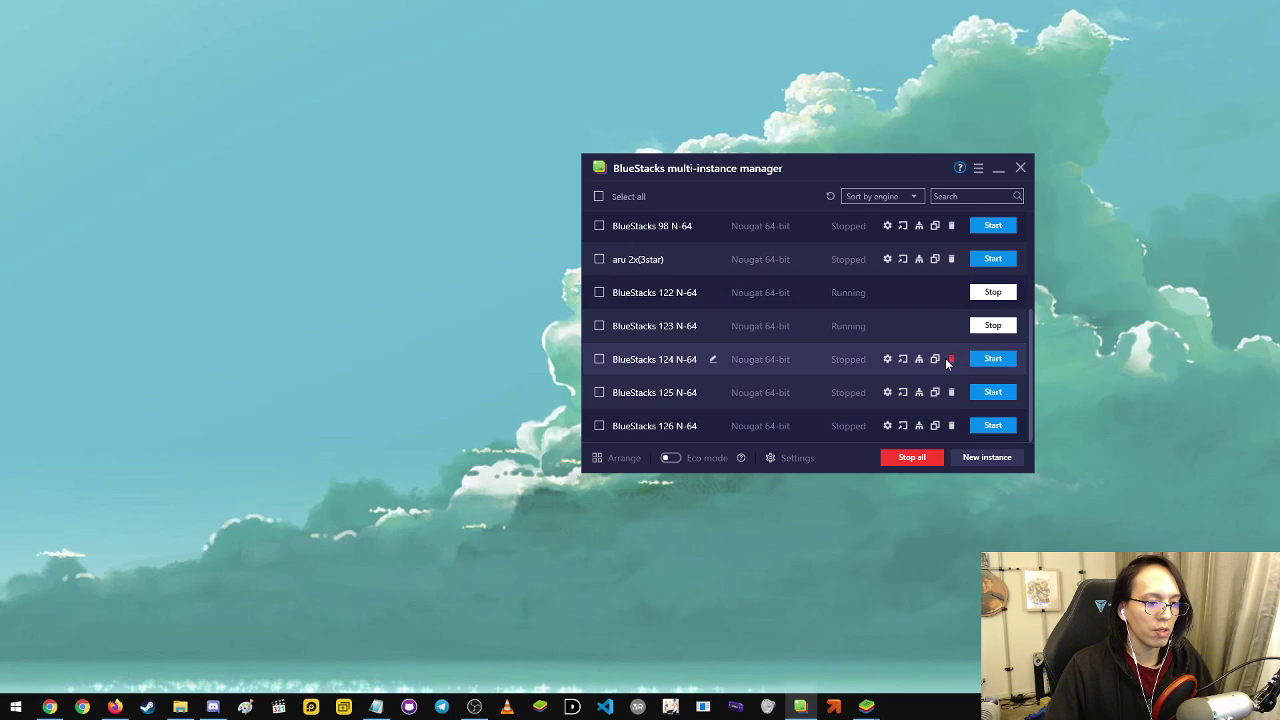
Delete the stopped instances BlueStacks 124 N-64, BlueStacks 125 N-64 and BlueStacks 126 N-64
left_click(599, 359)
left_click(599, 392)
left_click(599, 426)
left_click(733, 196)
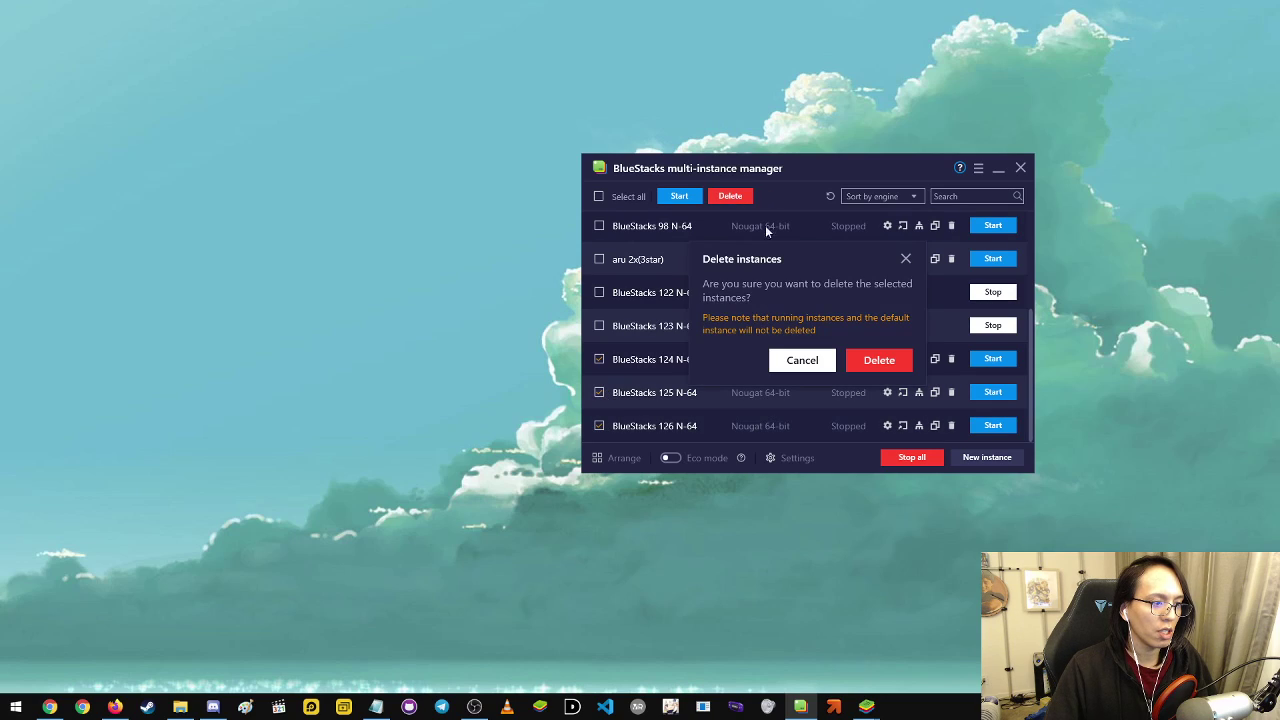
left_click(876, 362)
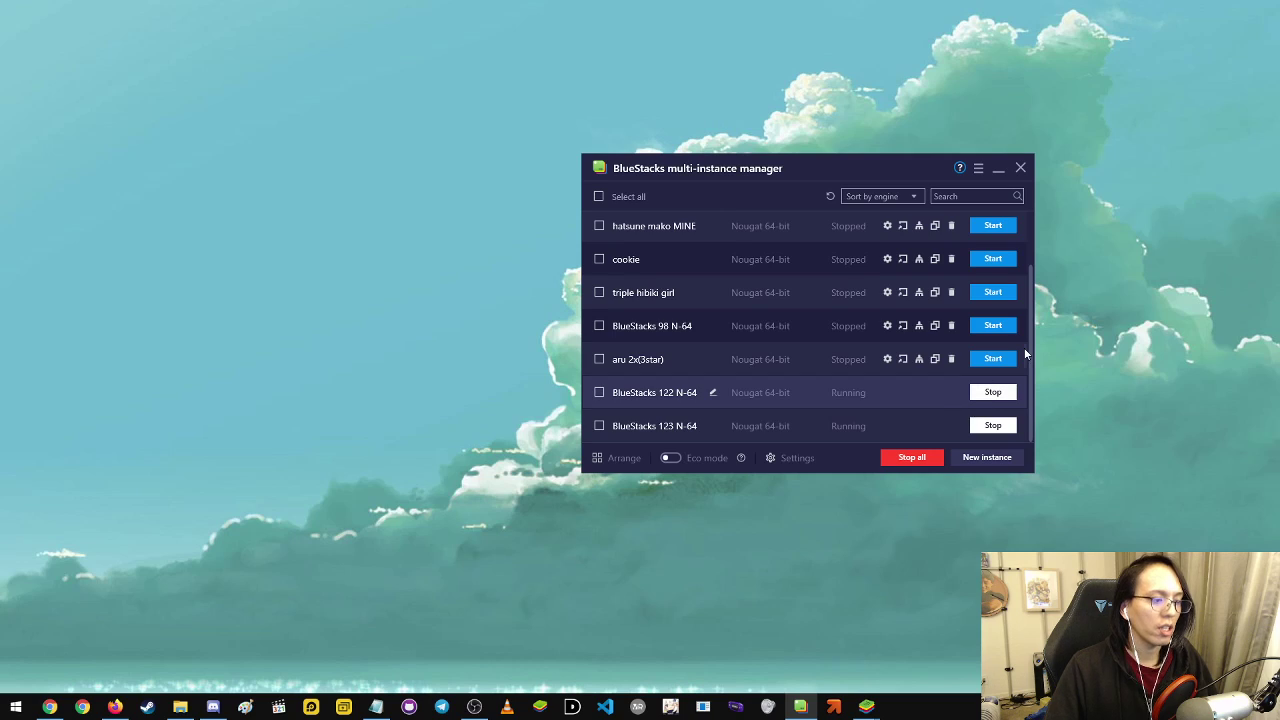
Clone the BlueStacks 98 N-64 instance with an instance count of 3
left_click(935, 326)
left_click(860, 405)
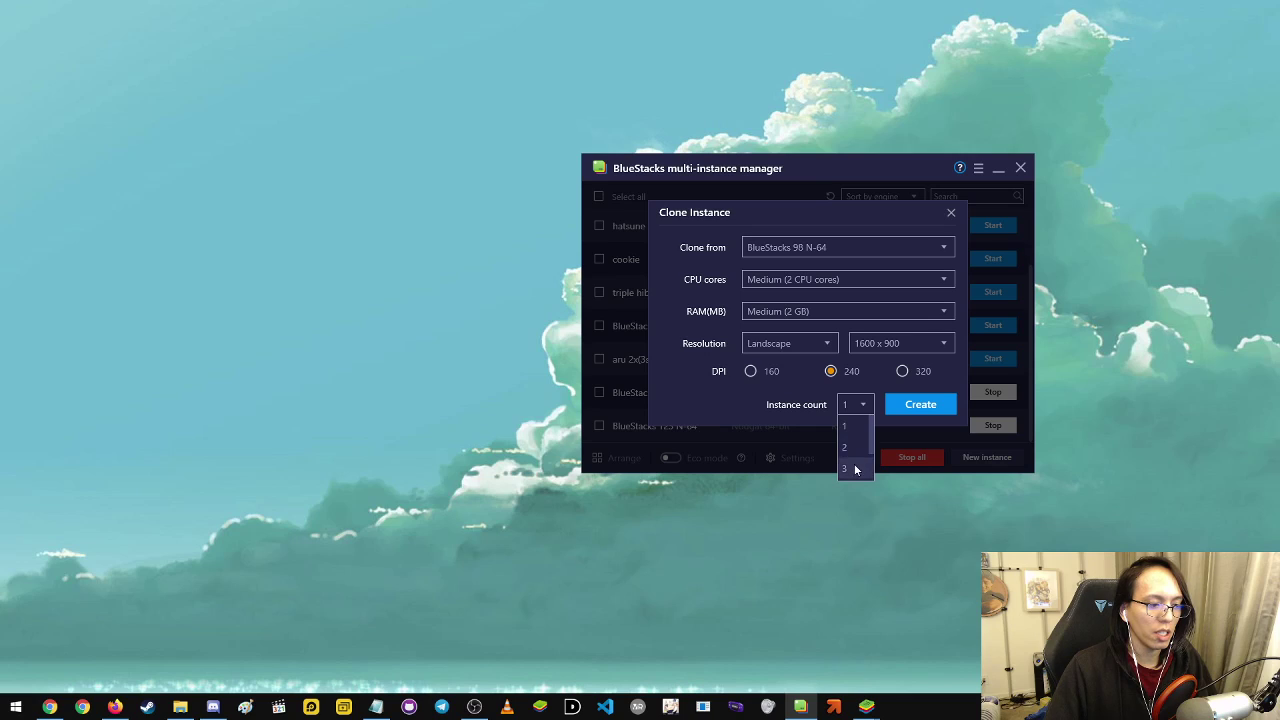
left_click(920, 404)
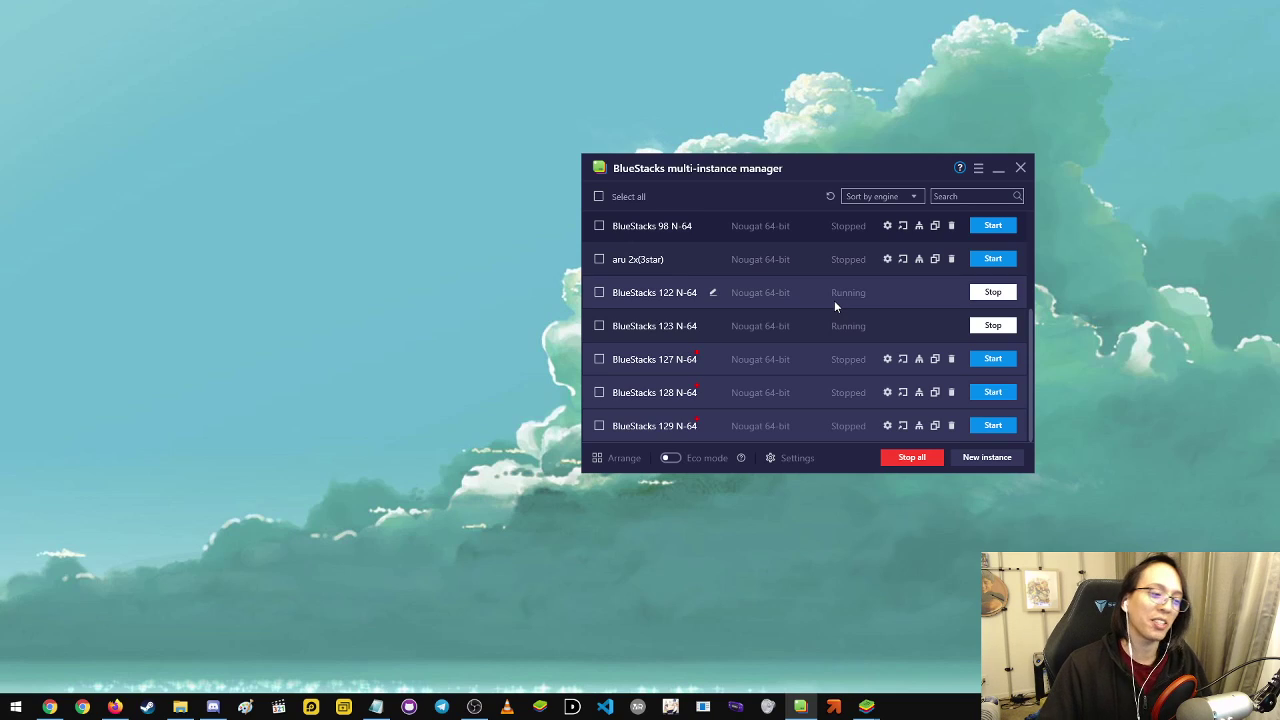
Delete the cloned instances BlueStacks 127 N-64, BlueStacks 128 N-64 and BlueStacks 129 N-64
left_click(598, 359)
left_click(598, 392)
left_click(599, 425)
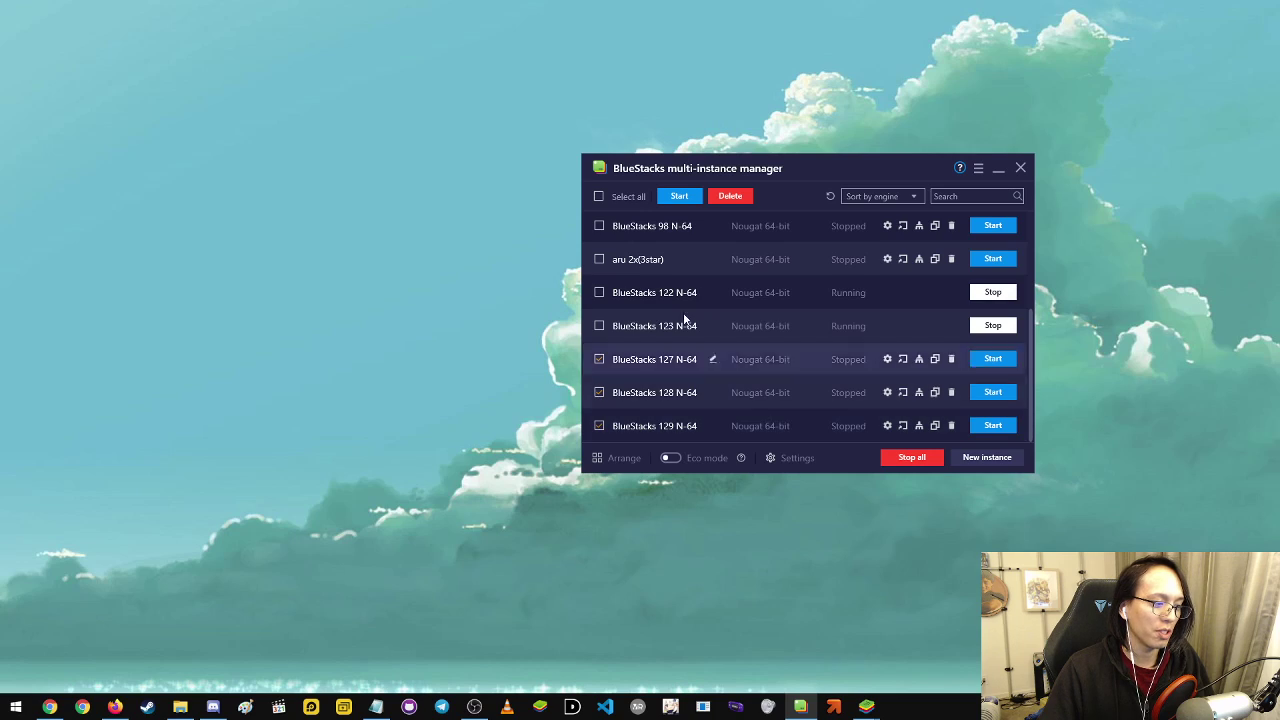
left_click(739, 197)
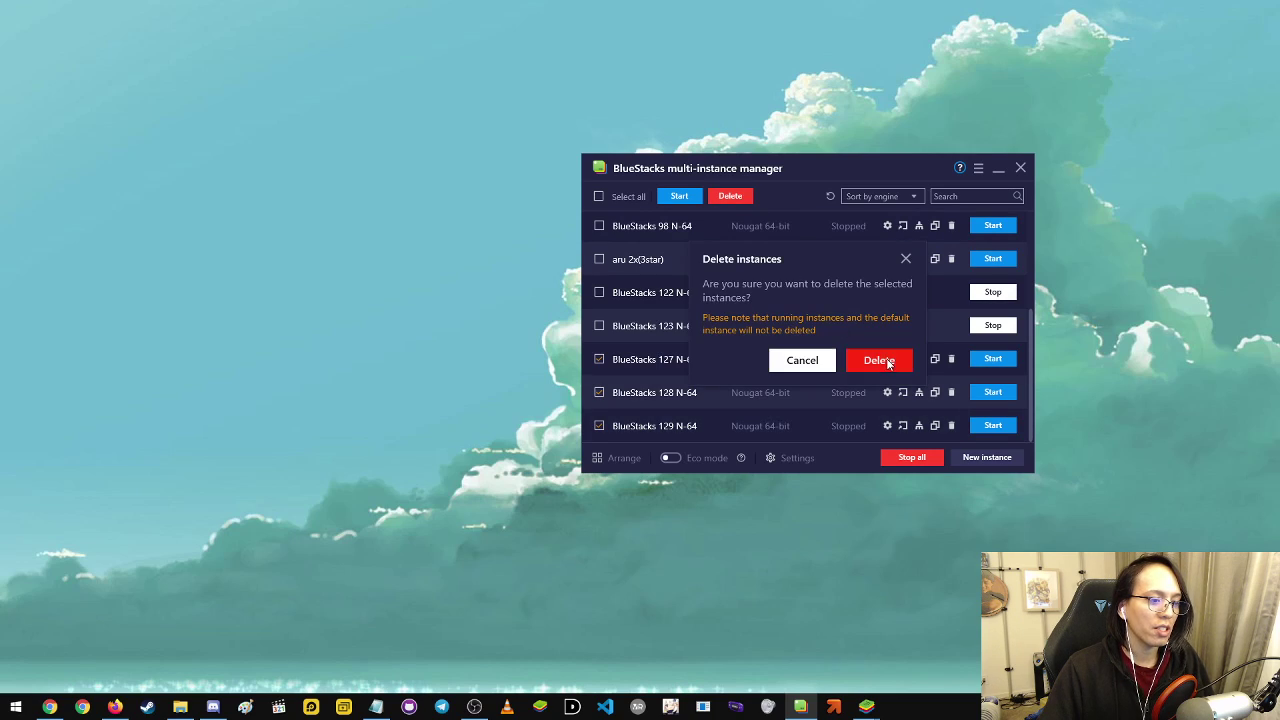
left_click(879, 360)
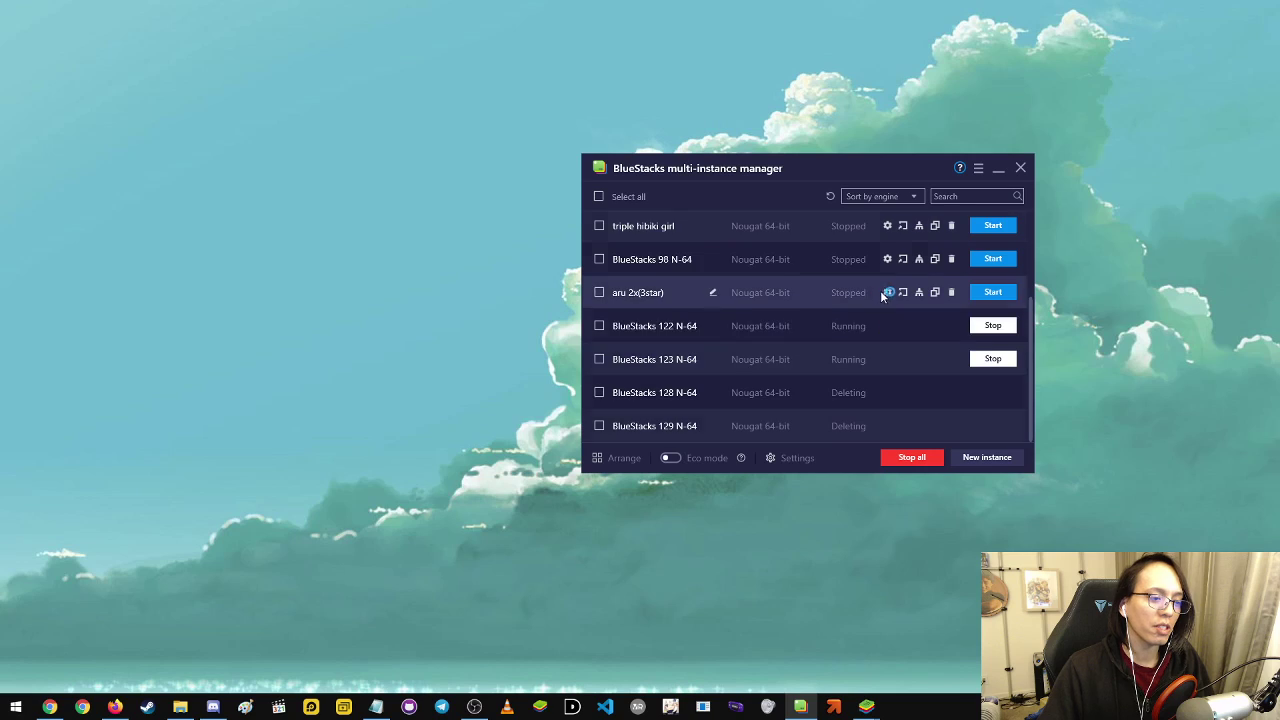
Switch to the running ブルアカ instance, examine the ミッション list from the home screen, and return home
left_click(995, 168)
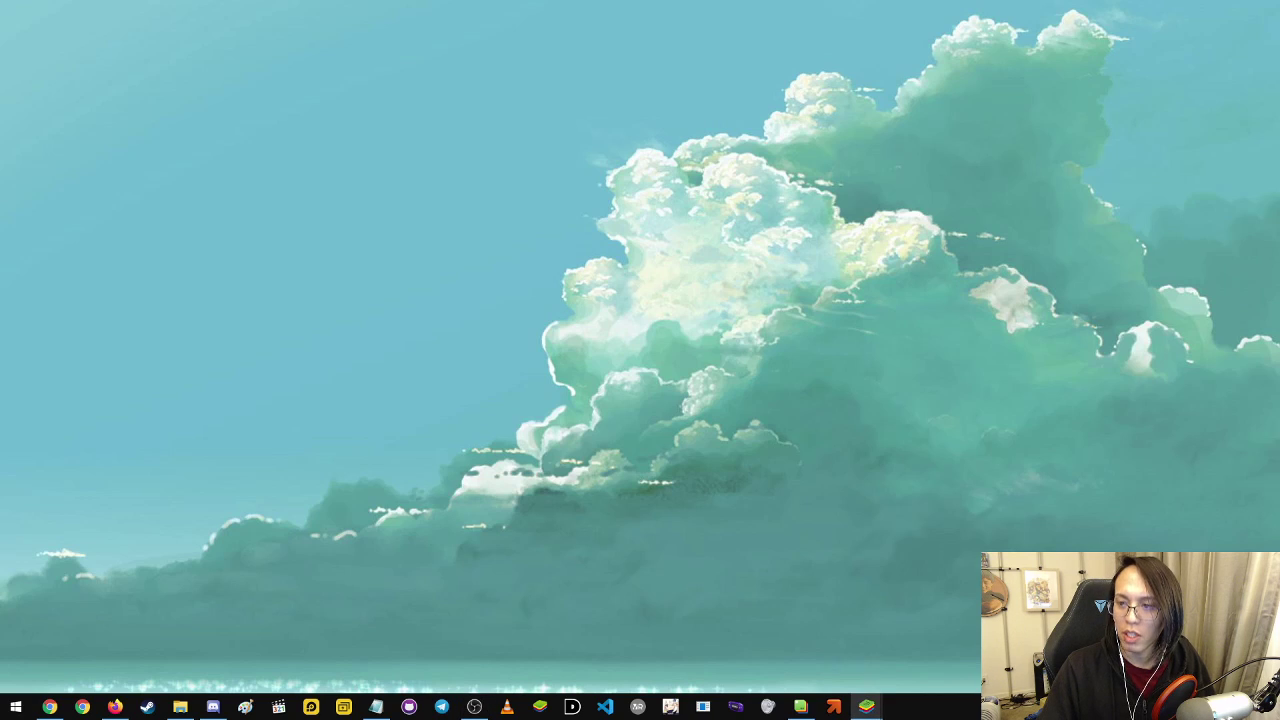
left_click(866, 706)
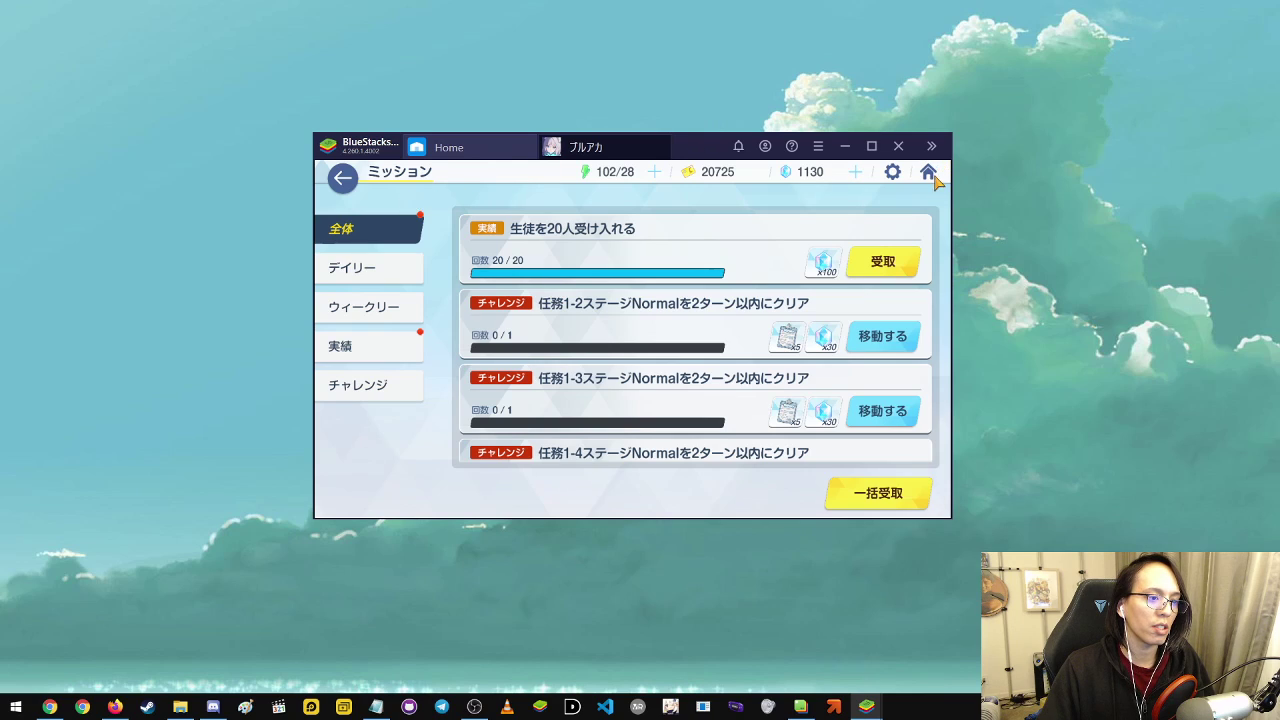
left_click(929, 173)
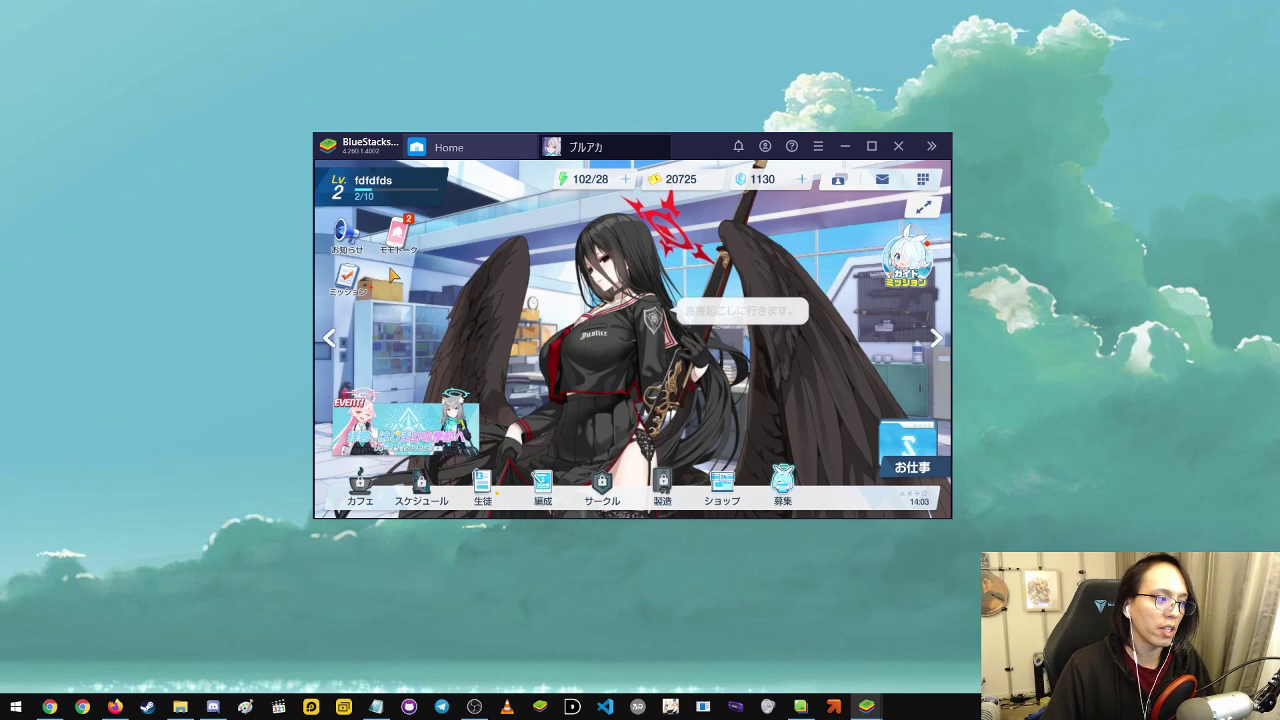
left_click(350, 299)
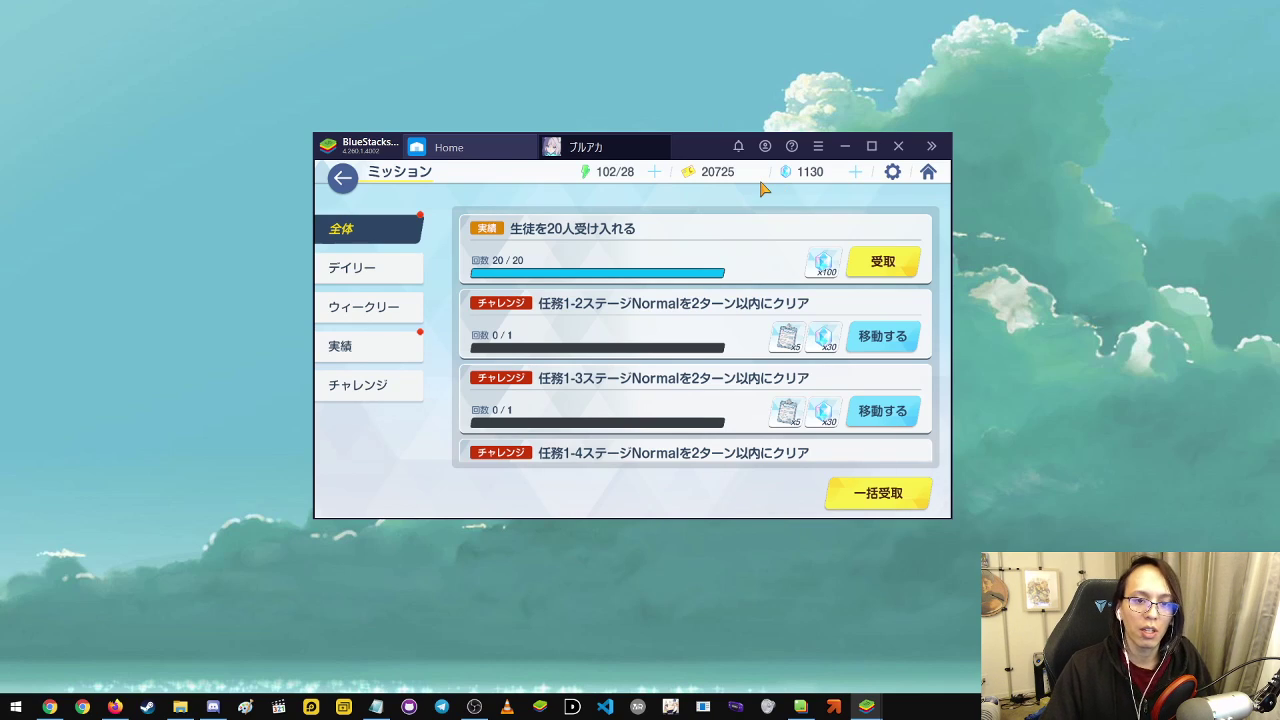
left_click(928, 173)
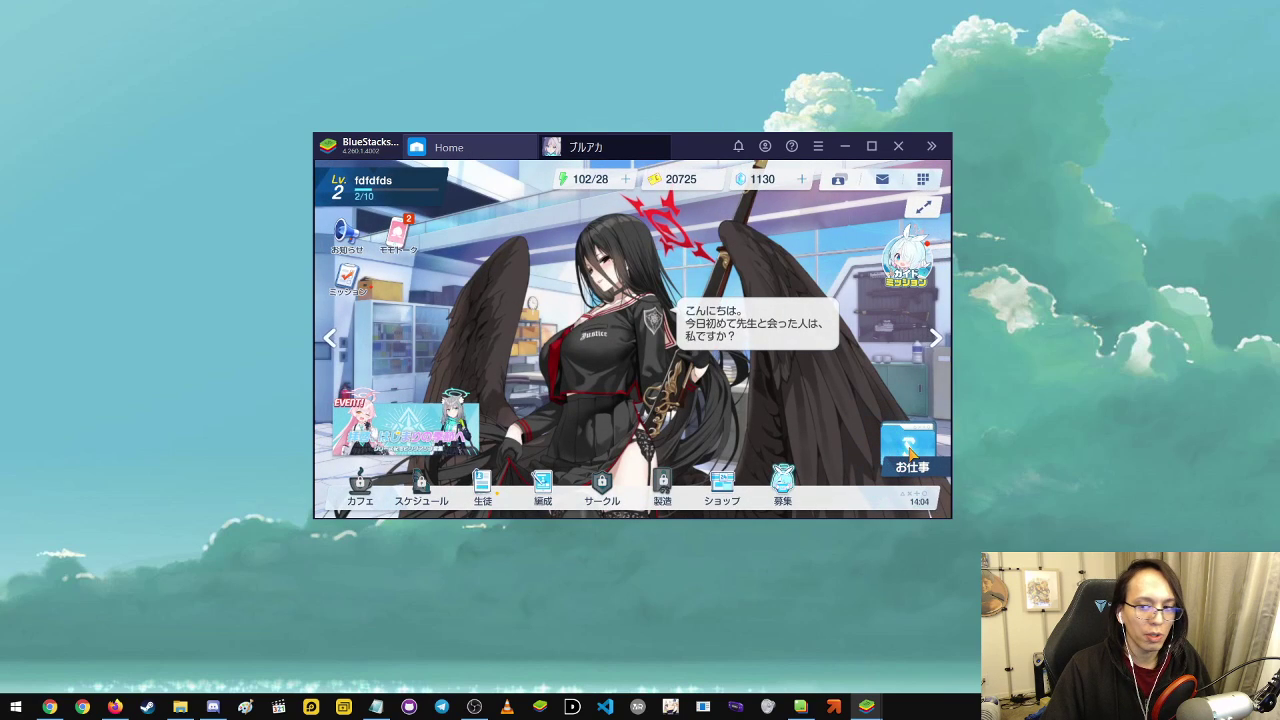
Open お仕事, advance through its tutorial and end it without replaying
left_click(910, 450)
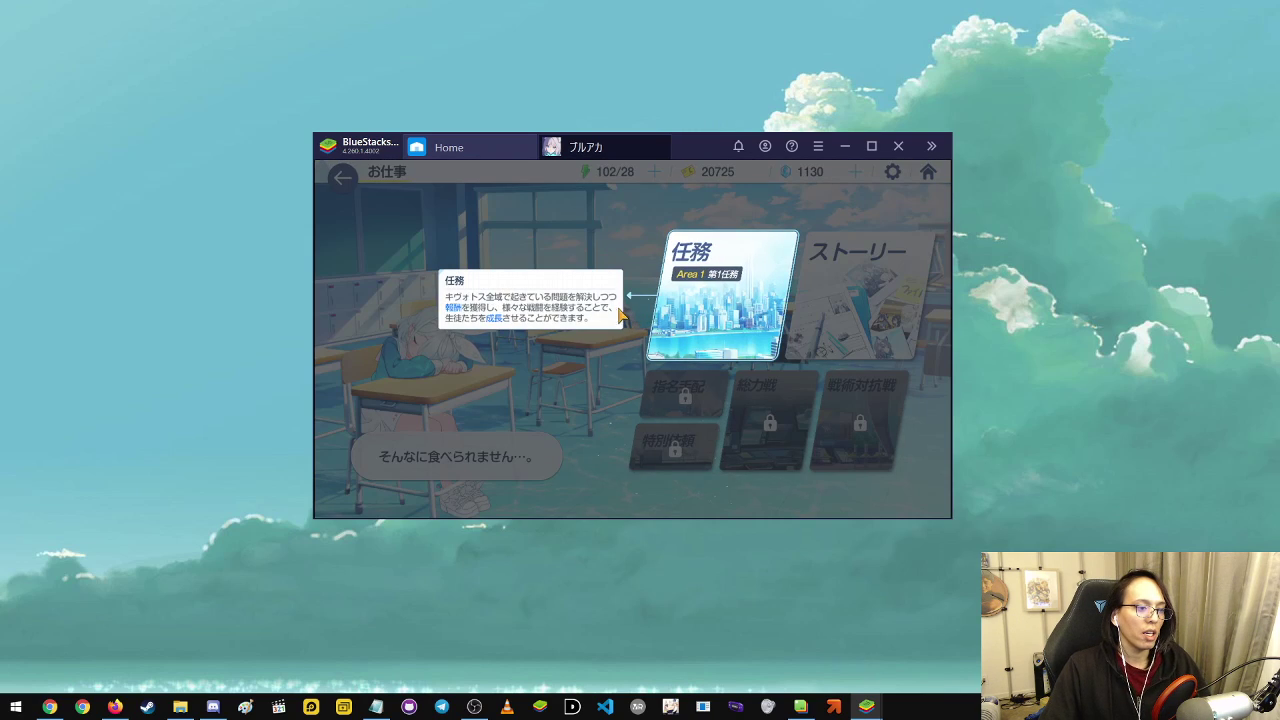
left_click(588, 338)
left_click(580, 344)
left_click(578, 345)
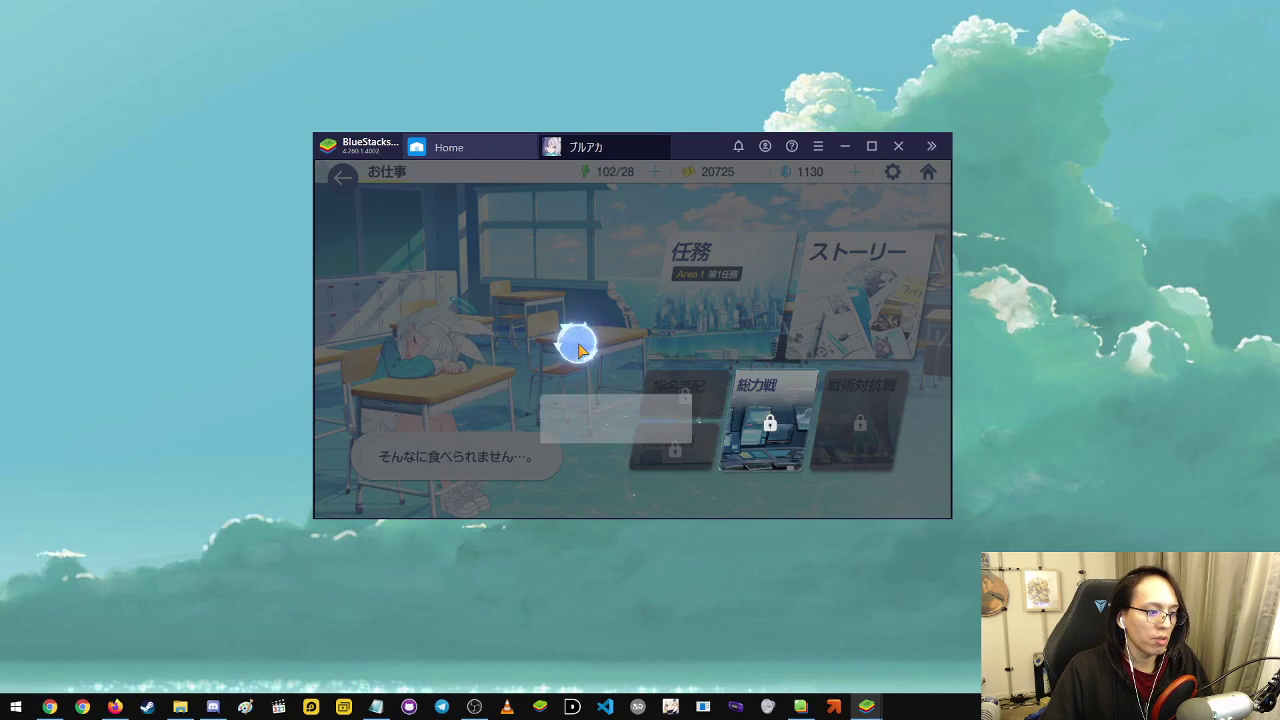
left_click(575, 342)
left_click(576, 343)
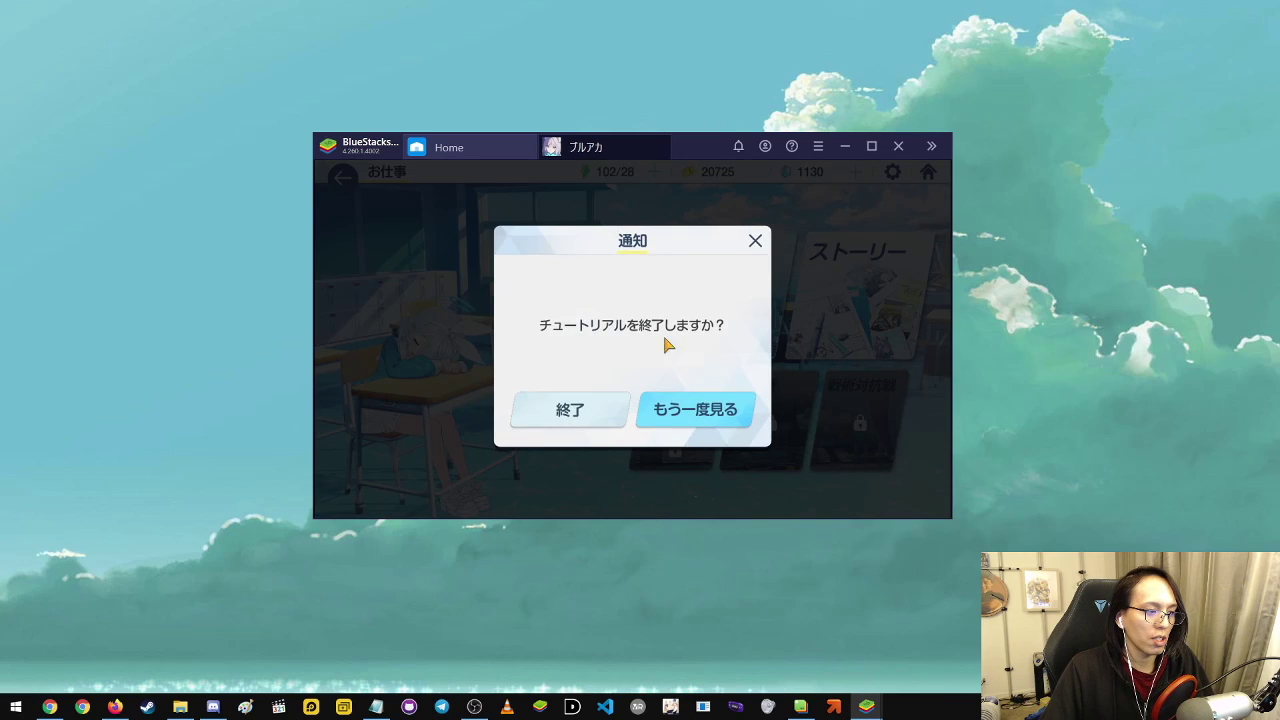
left_click(573, 427)
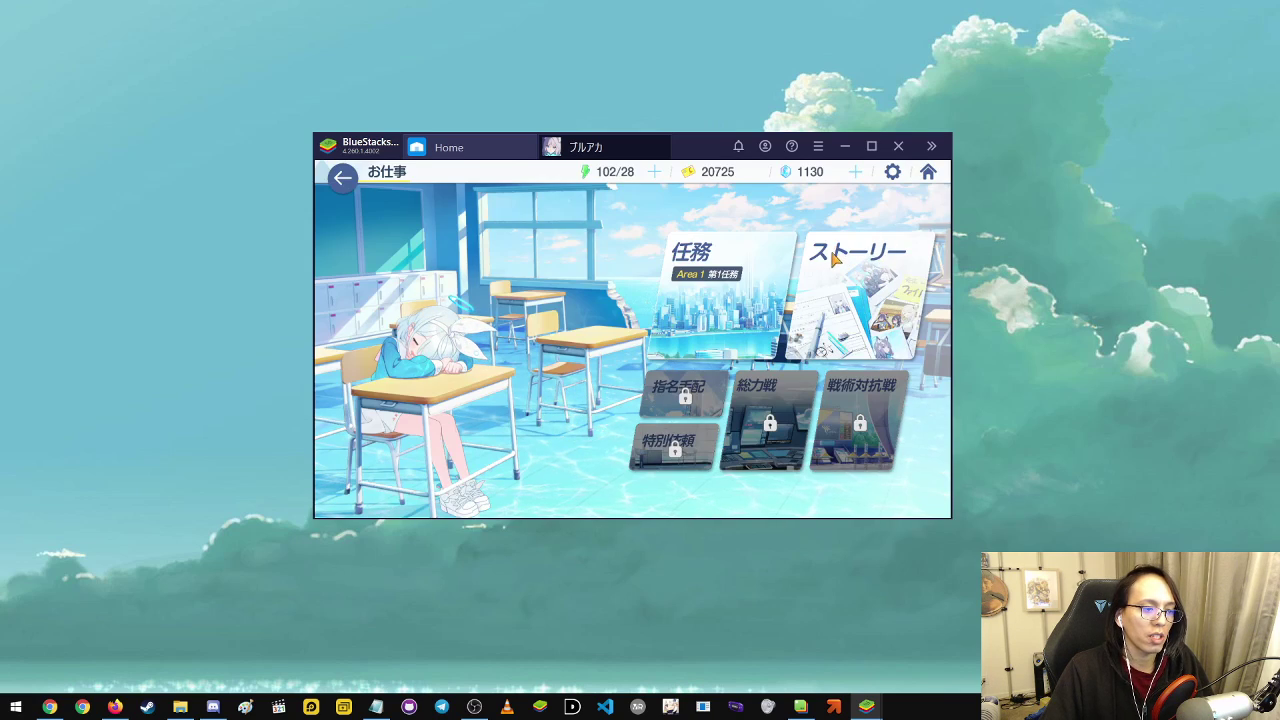
Open ストーリー, advance through its tutorial and go to the main story's chapter 1 episode list
left_click(833, 258)
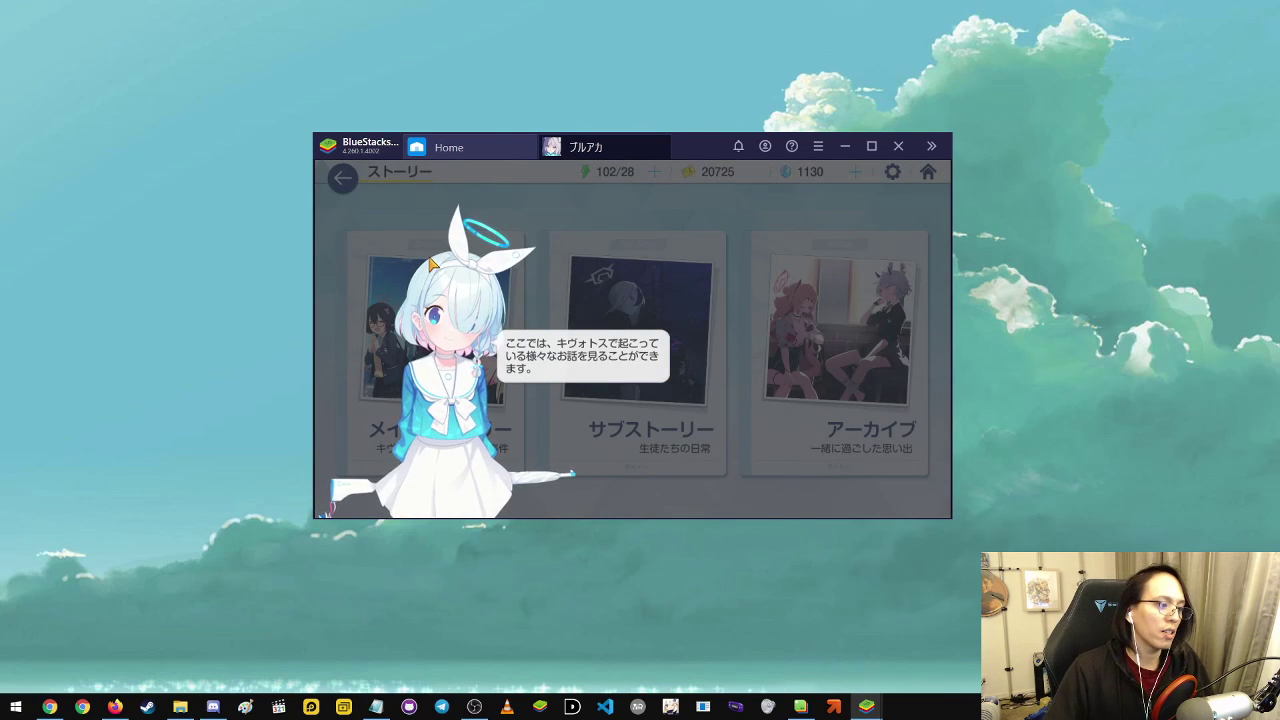
left_click(683, 315)
left_click(683, 315)
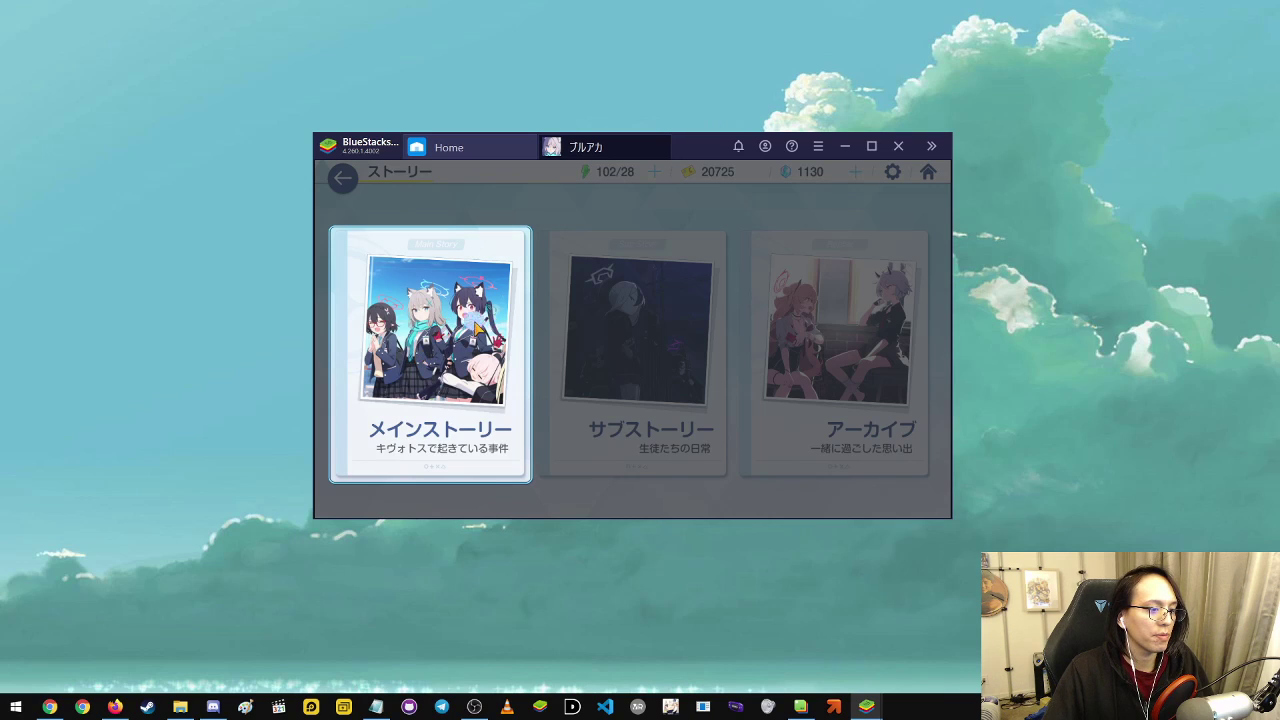
left_click(462, 333)
left_click(462, 333)
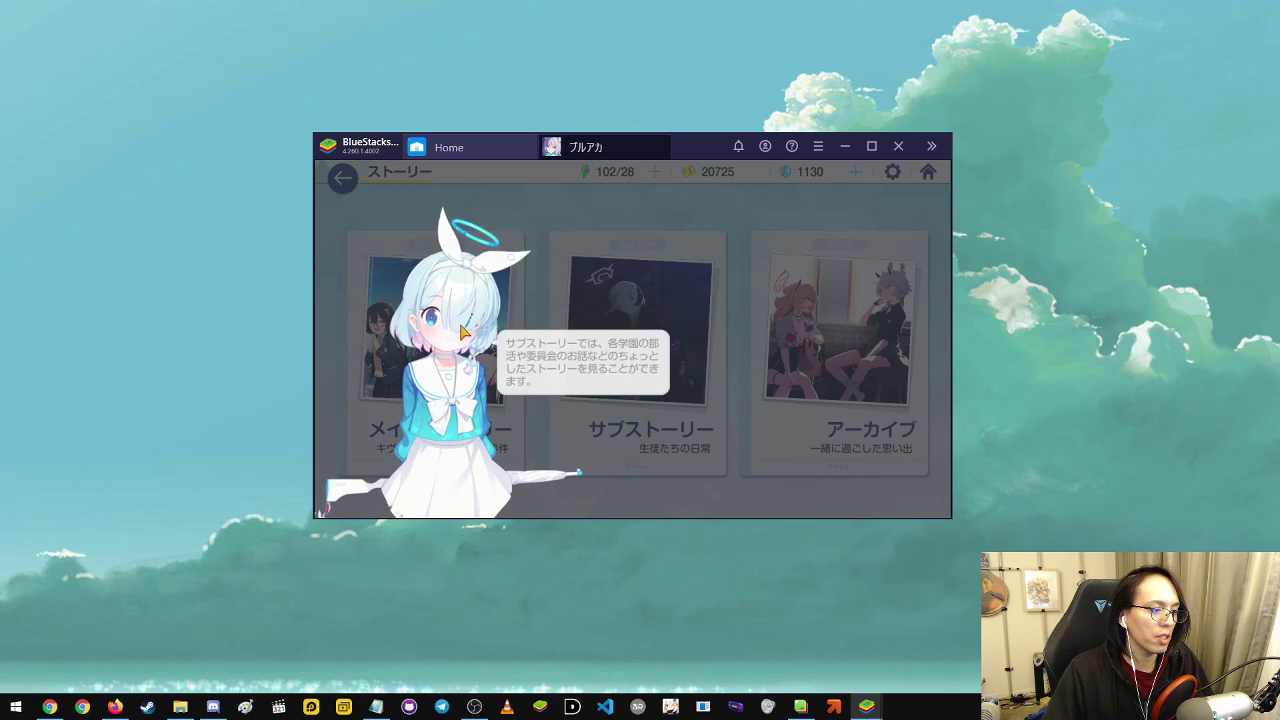
left_click(465, 332)
left_click(474, 328)
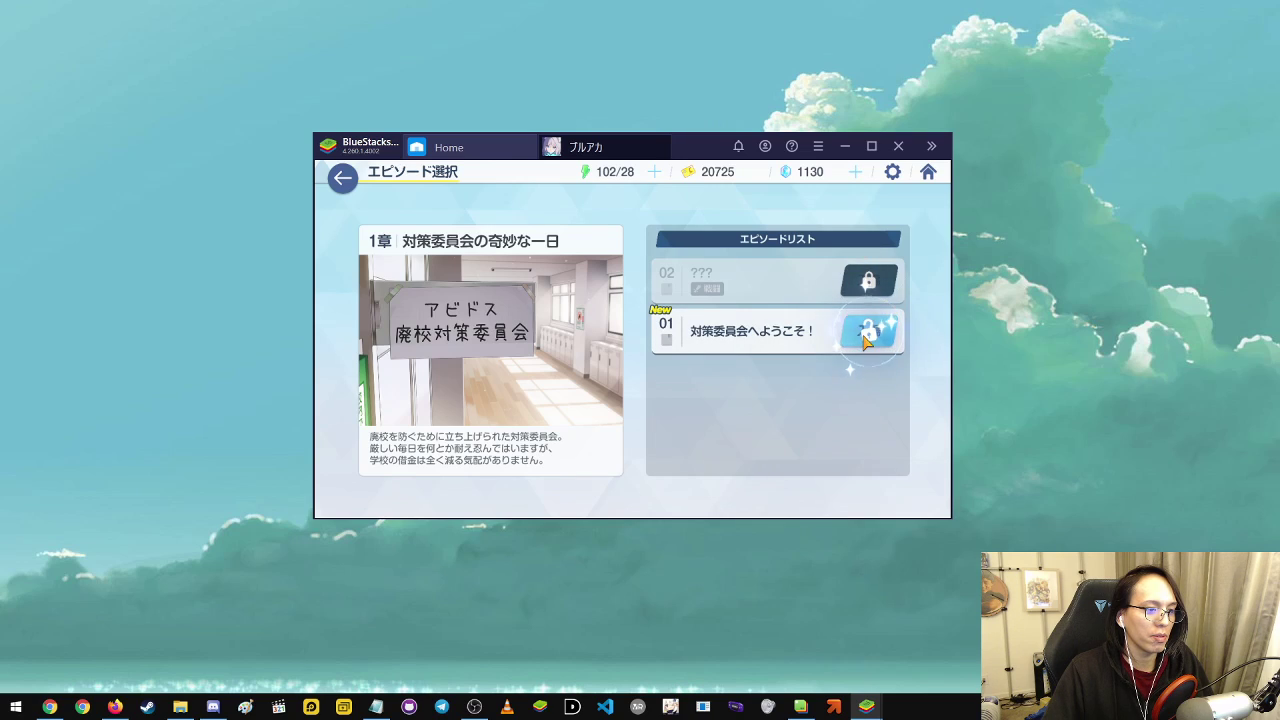
Check the reward for episode 01, 対策委員会へようこそ!, without entering it, and return to the home screen
left_click(867, 337)
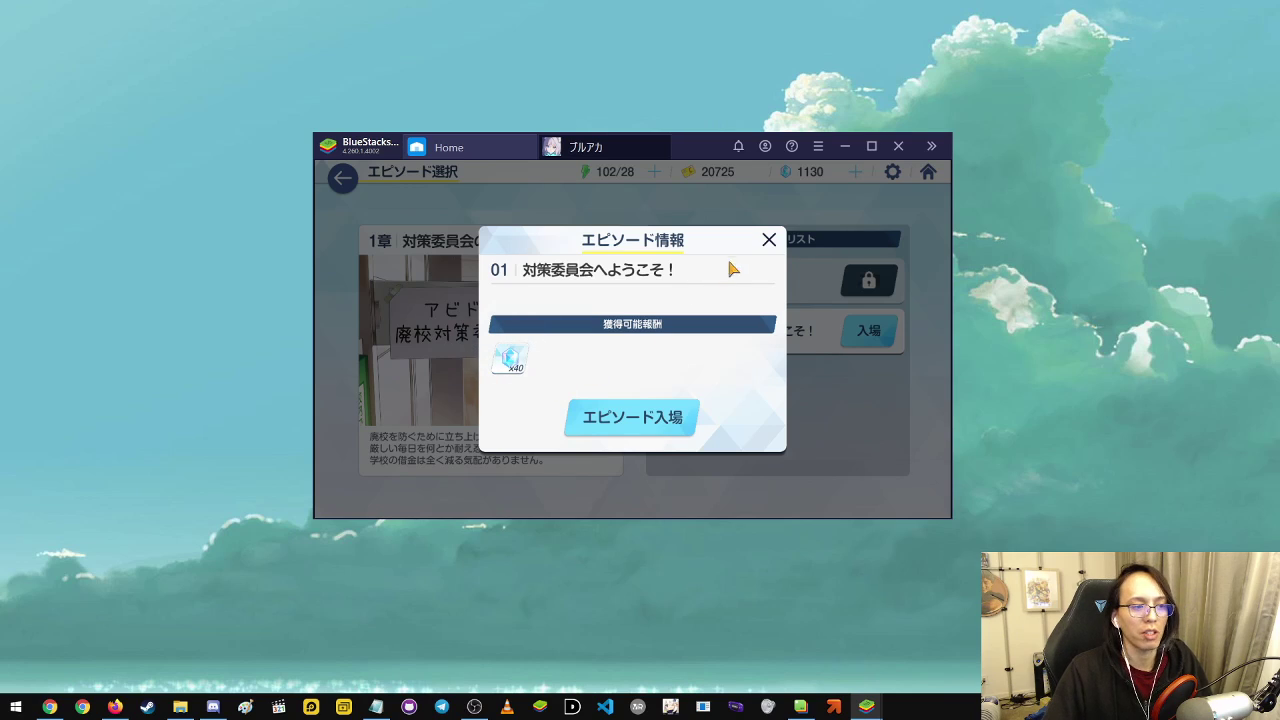
left_click(769, 240)
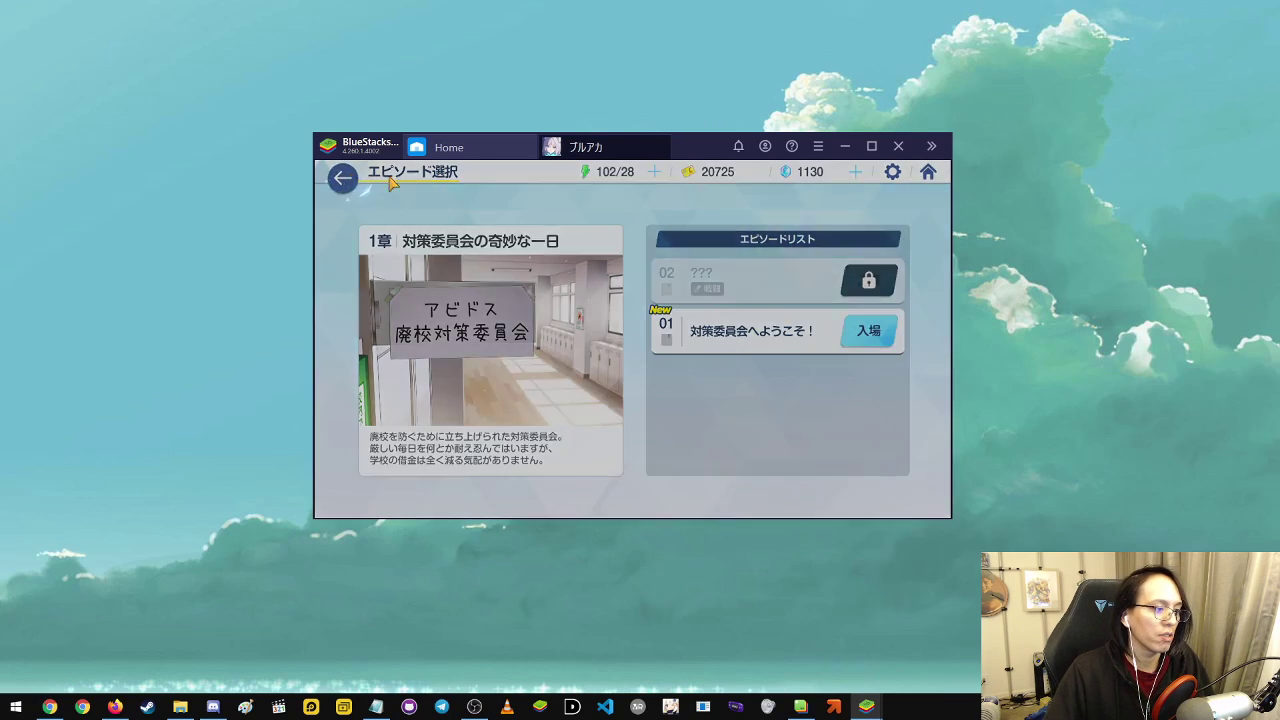
left_click(341, 178)
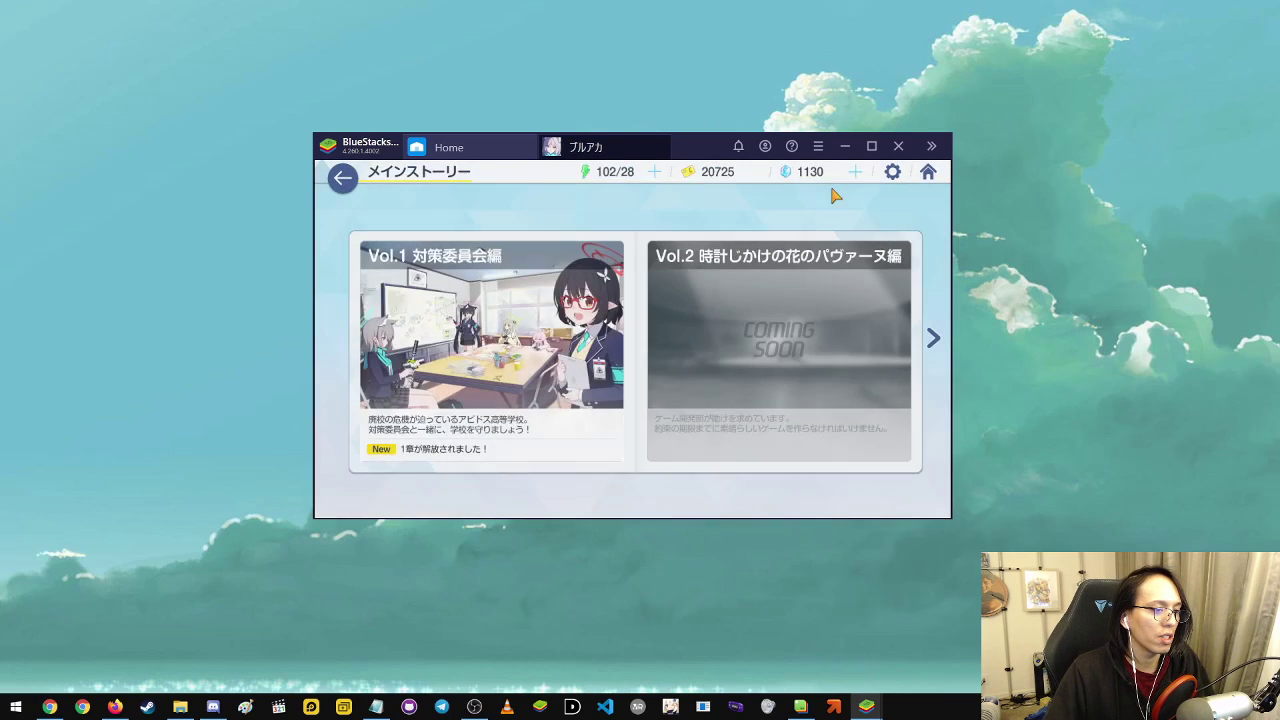
left_click(341, 178)
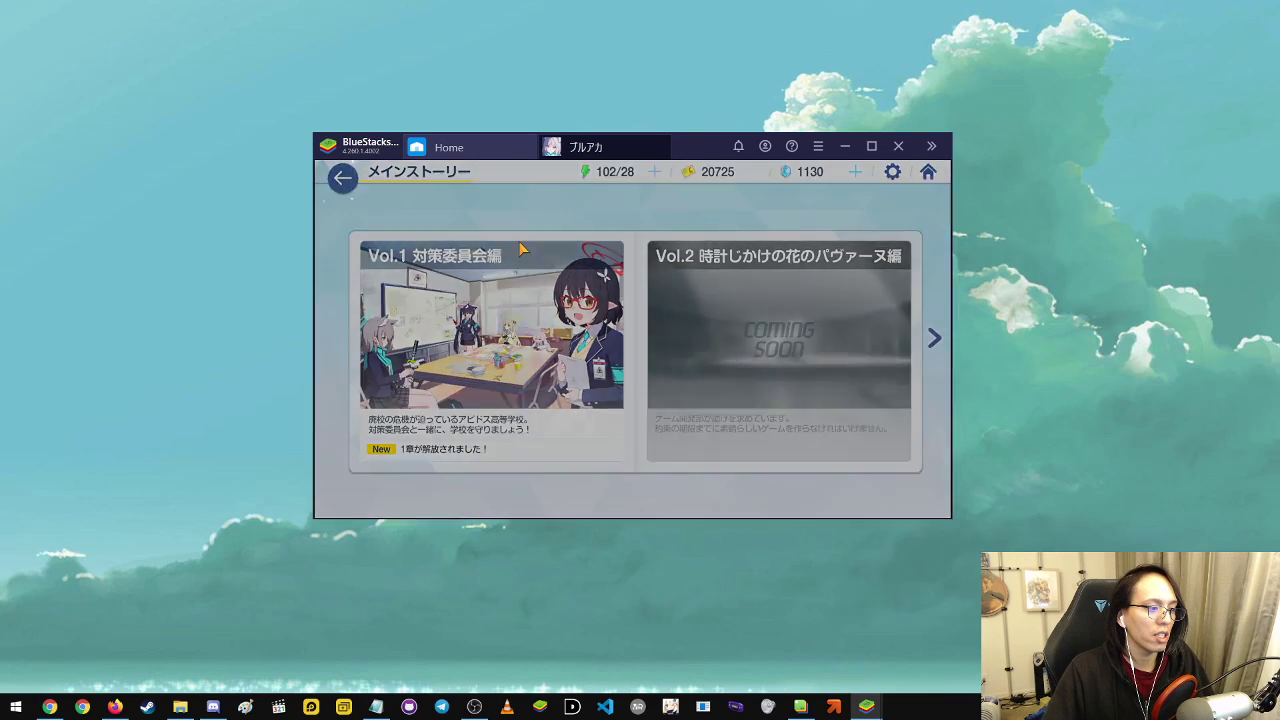
left_click(928, 174)
Open the Area 1 任務 stages from お仕事 and check the SUB stage 中心区第3ブロック's reward without starting it
left_click(910, 452)
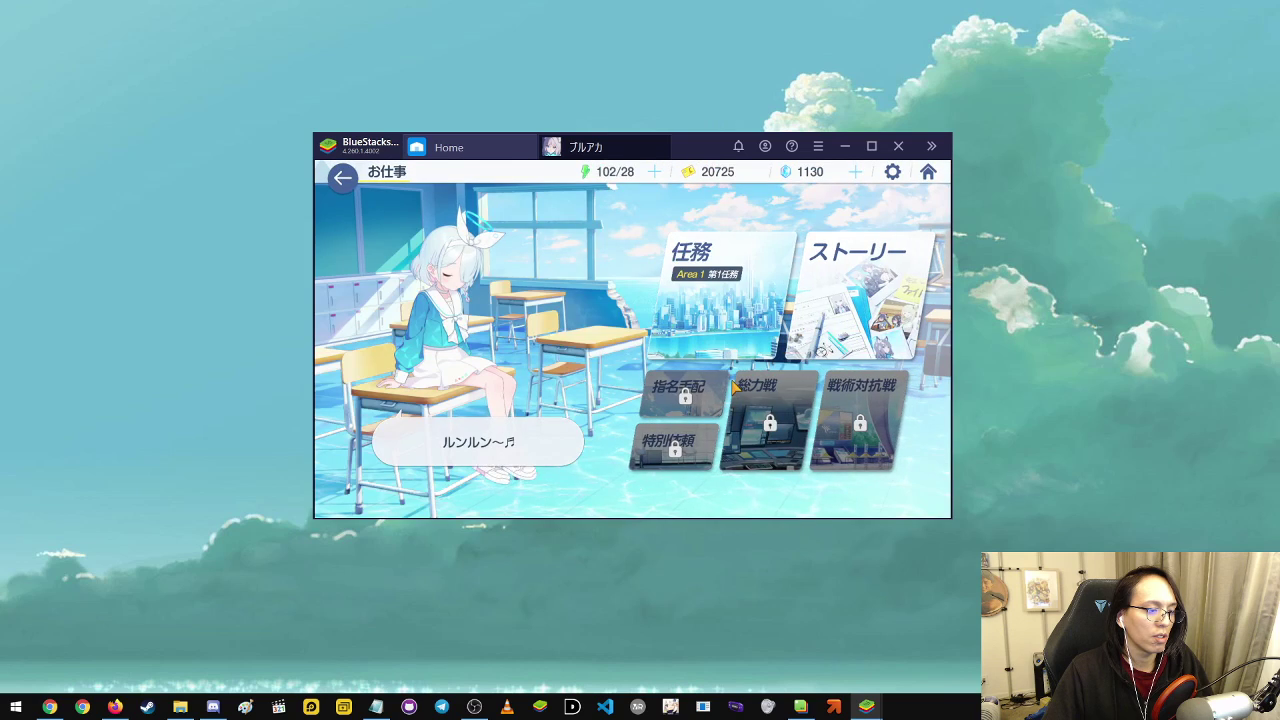
left_click(695, 283)
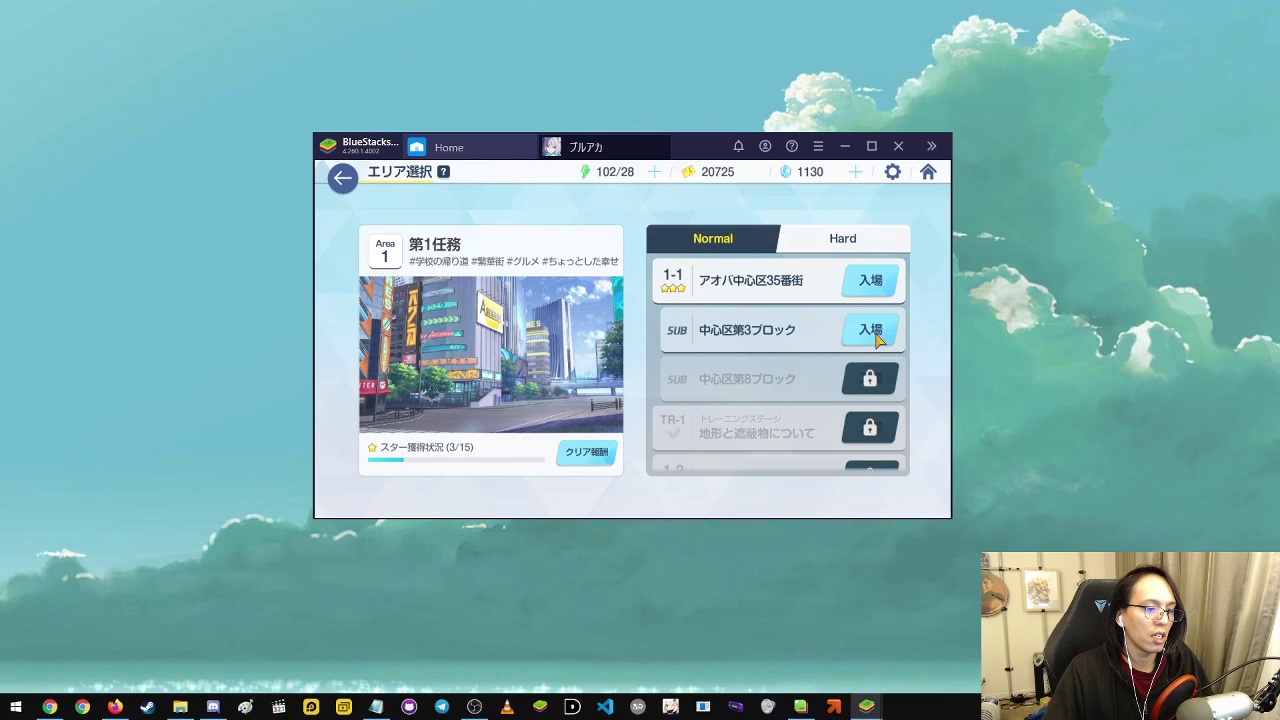
left_click(872, 334)
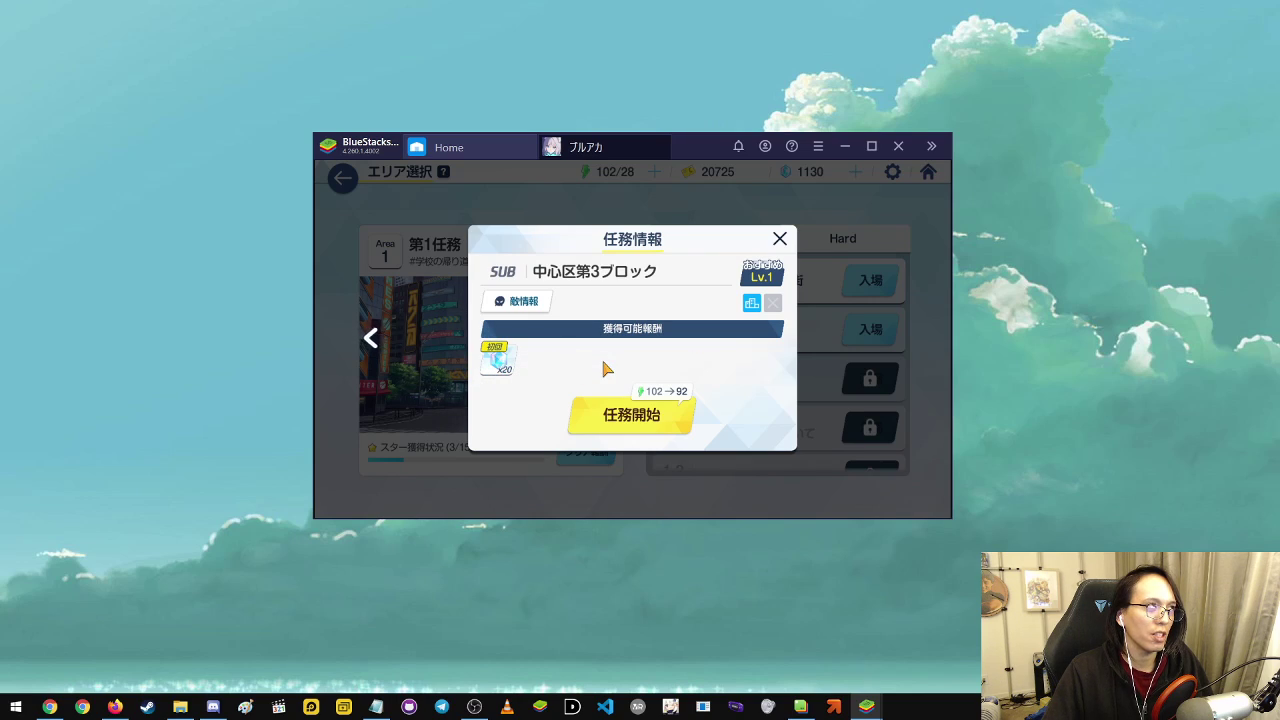
left_click(779, 239)
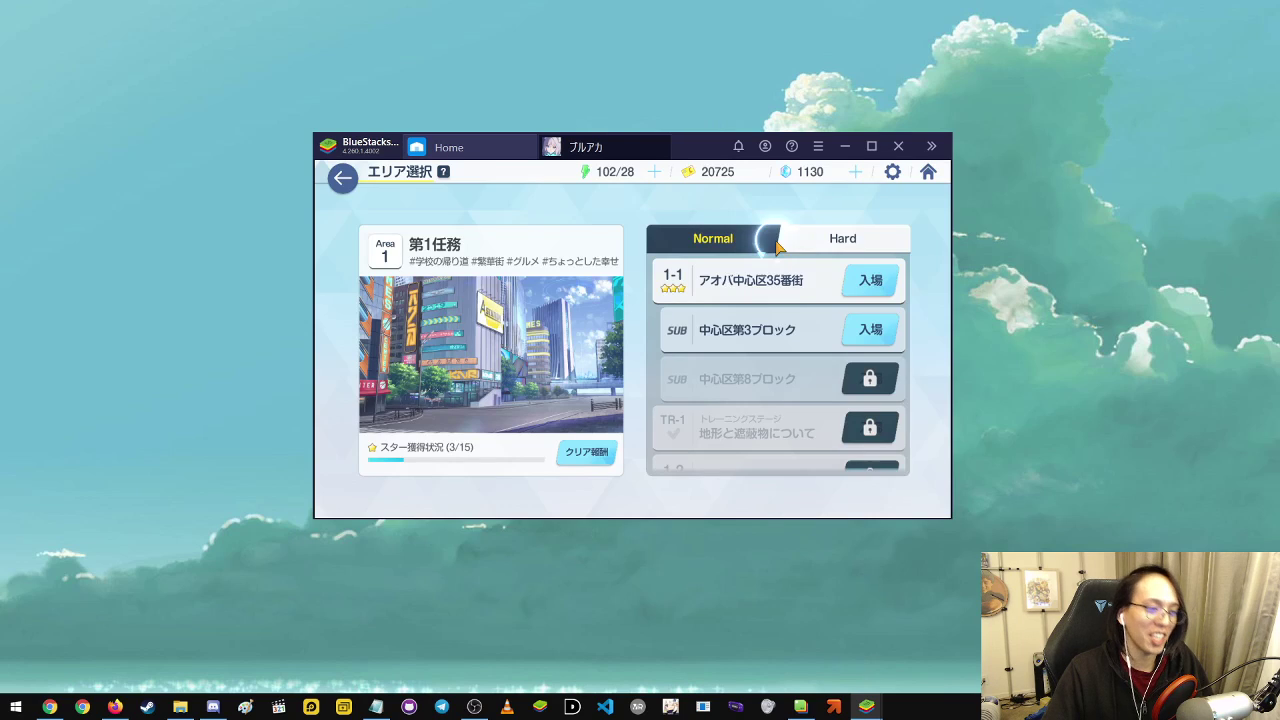
Return to the home screen, view the ミッション list with its gem rewards, and minimize this account's window
left_click(928, 172)
left_click(336, 280)
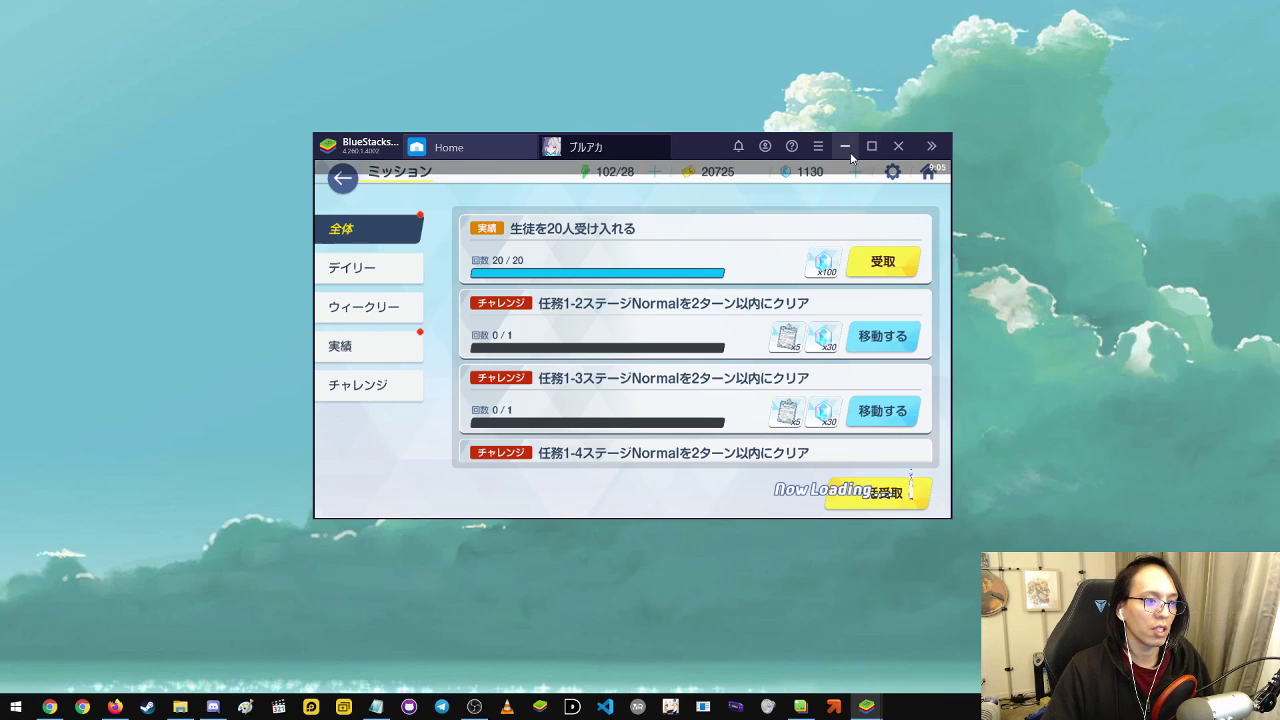
left_click(844, 146)
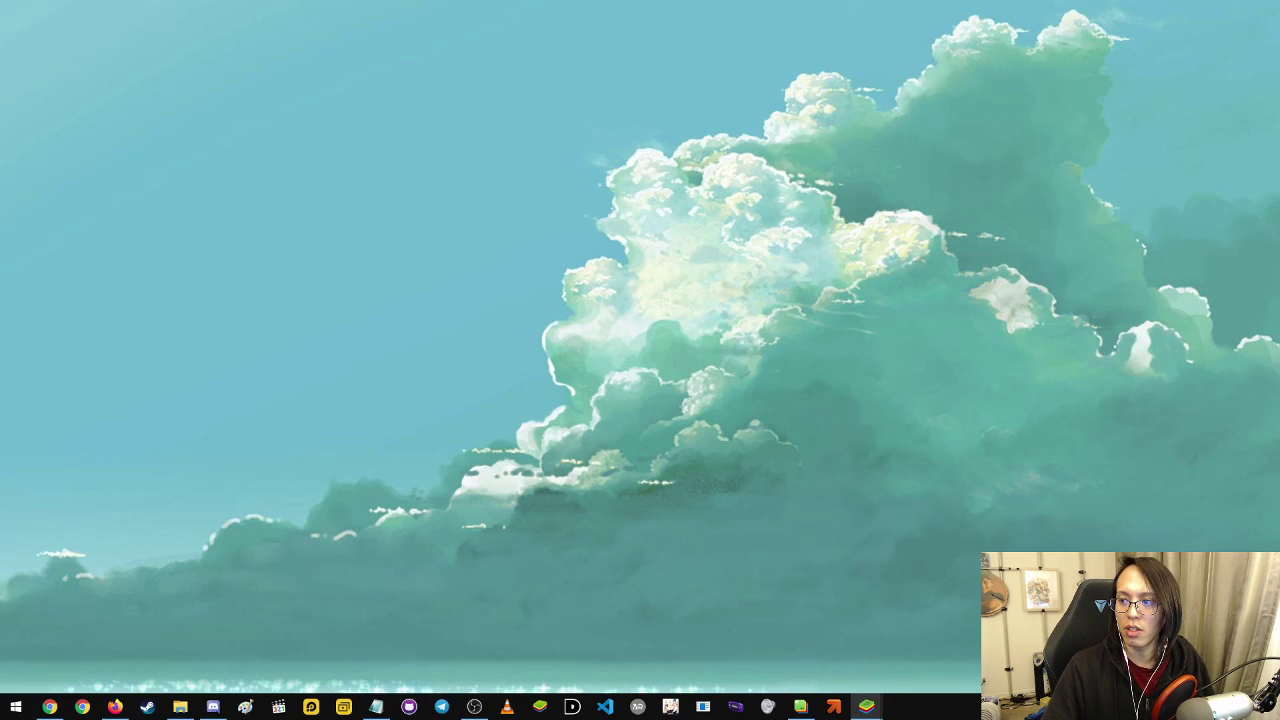
Restore and reposition the other account's window, advance its お仕事 tutorial, and start mission 1-1 アオバ中心区35番街
left_click(866, 706)
left_click_drag(746, 137, 694, 118)
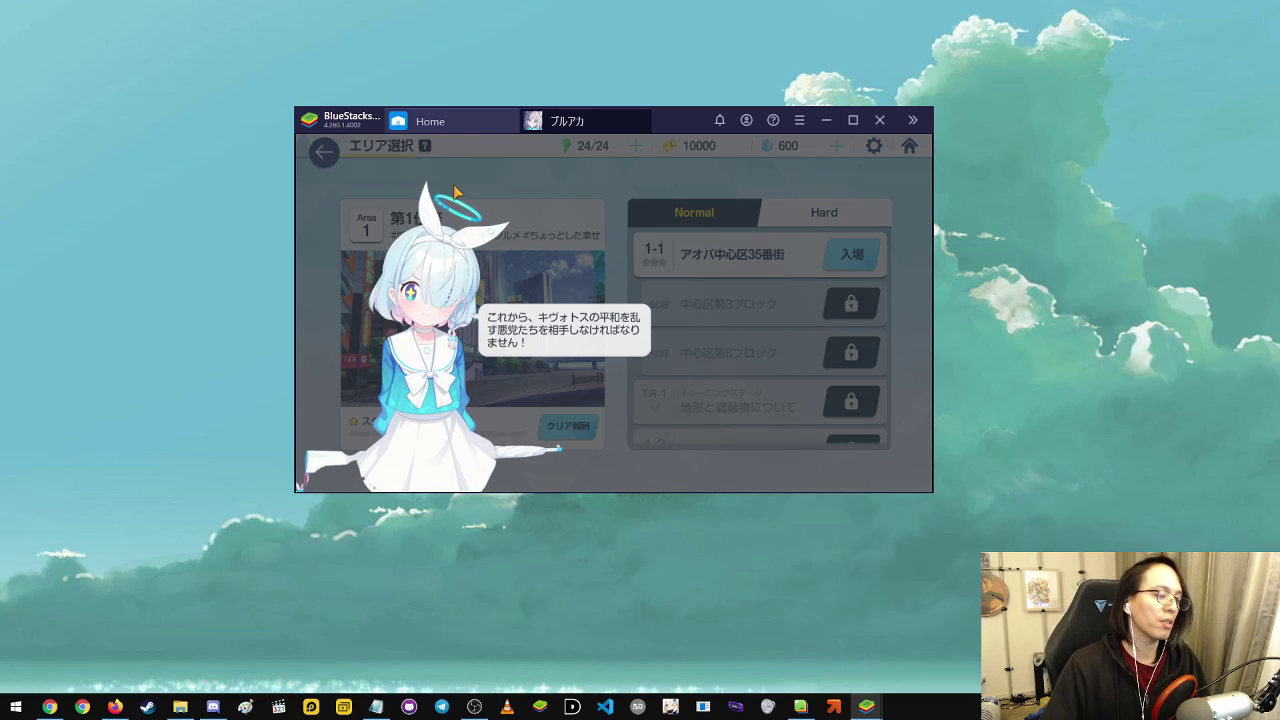
left_click(588, 358)
left_click(850, 254)
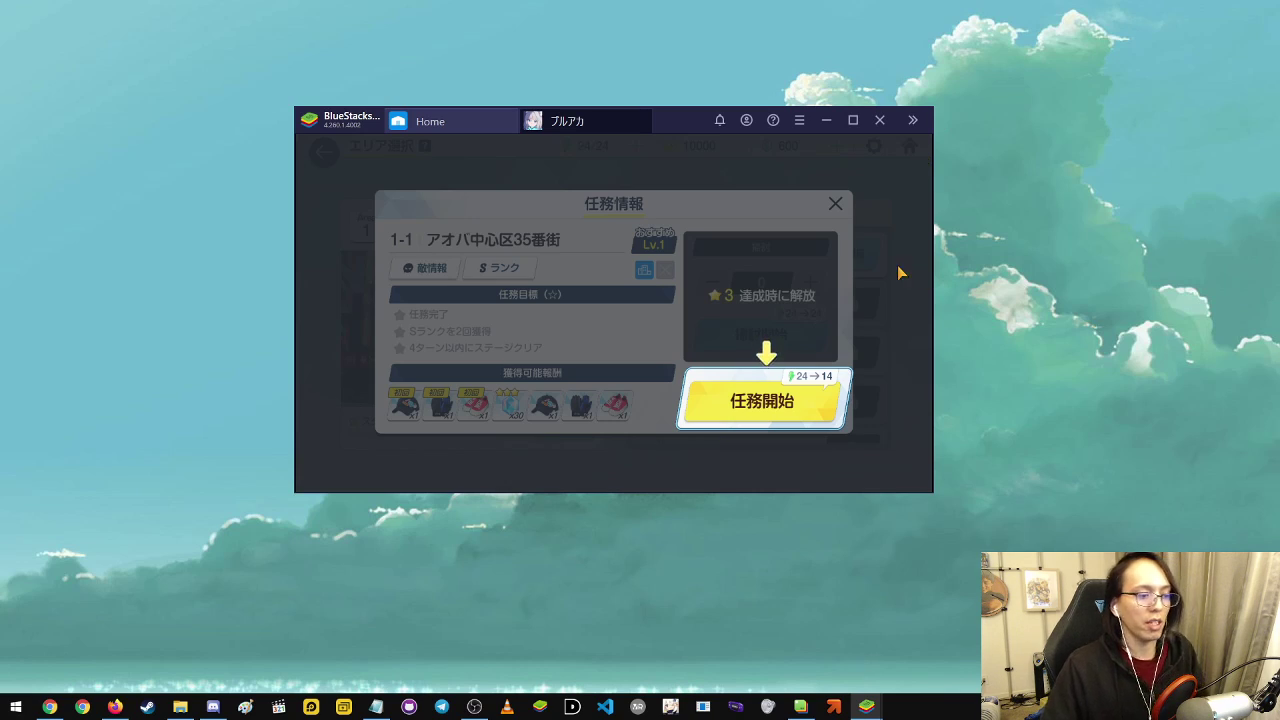
left_click(808, 409)
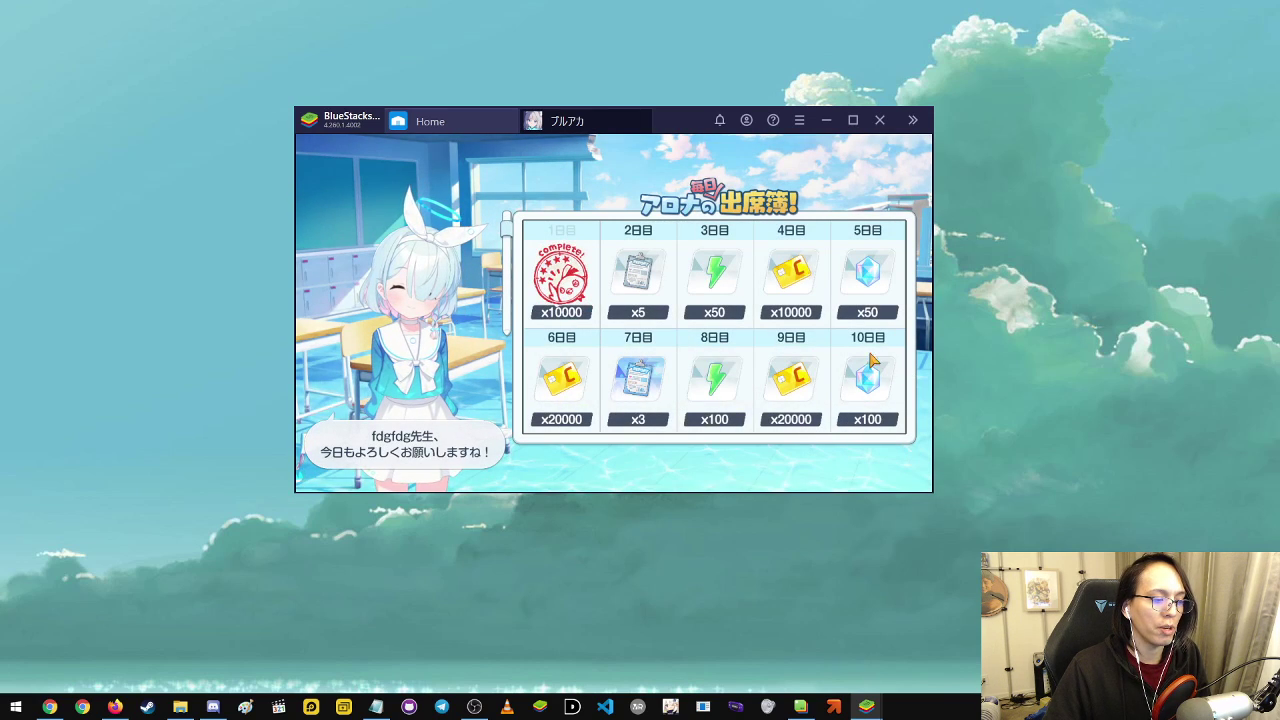
Dismiss the attendance and notice screens, open 募集, and confirm a single 通常募集 recruitment for 120 青輝石
left_click(822, 205)
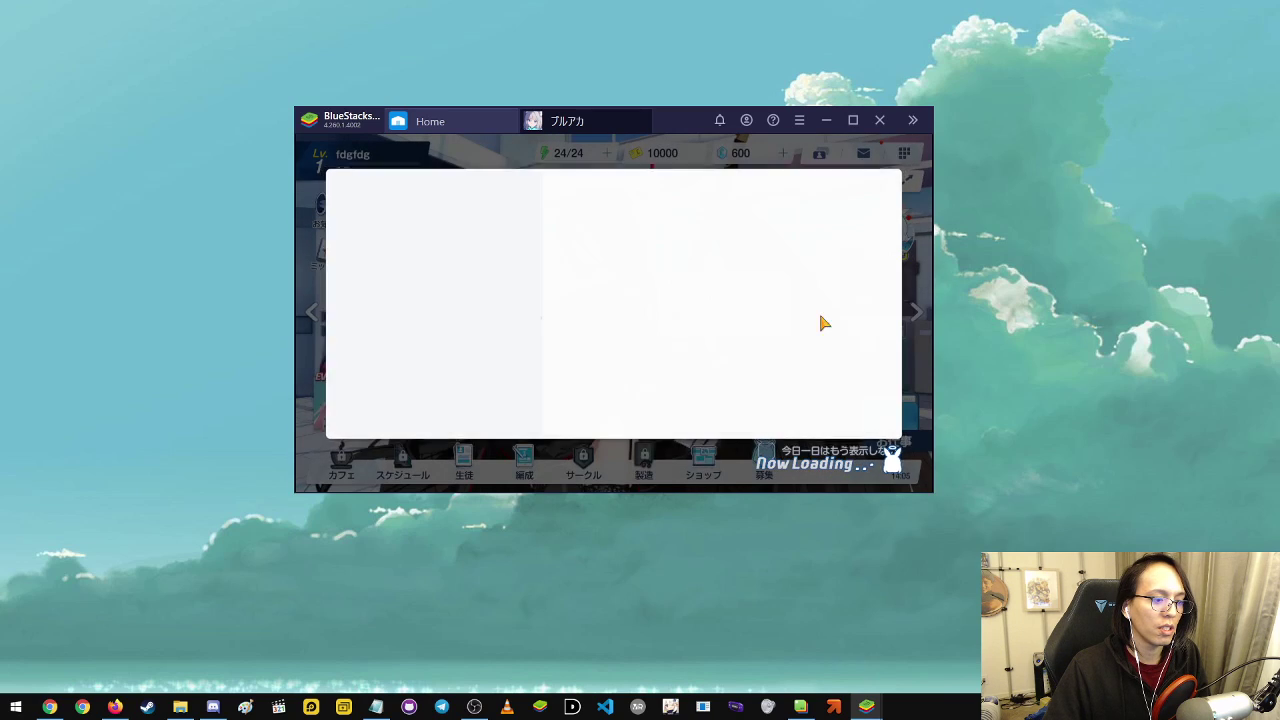
left_click(885, 185)
left_click(762, 460)
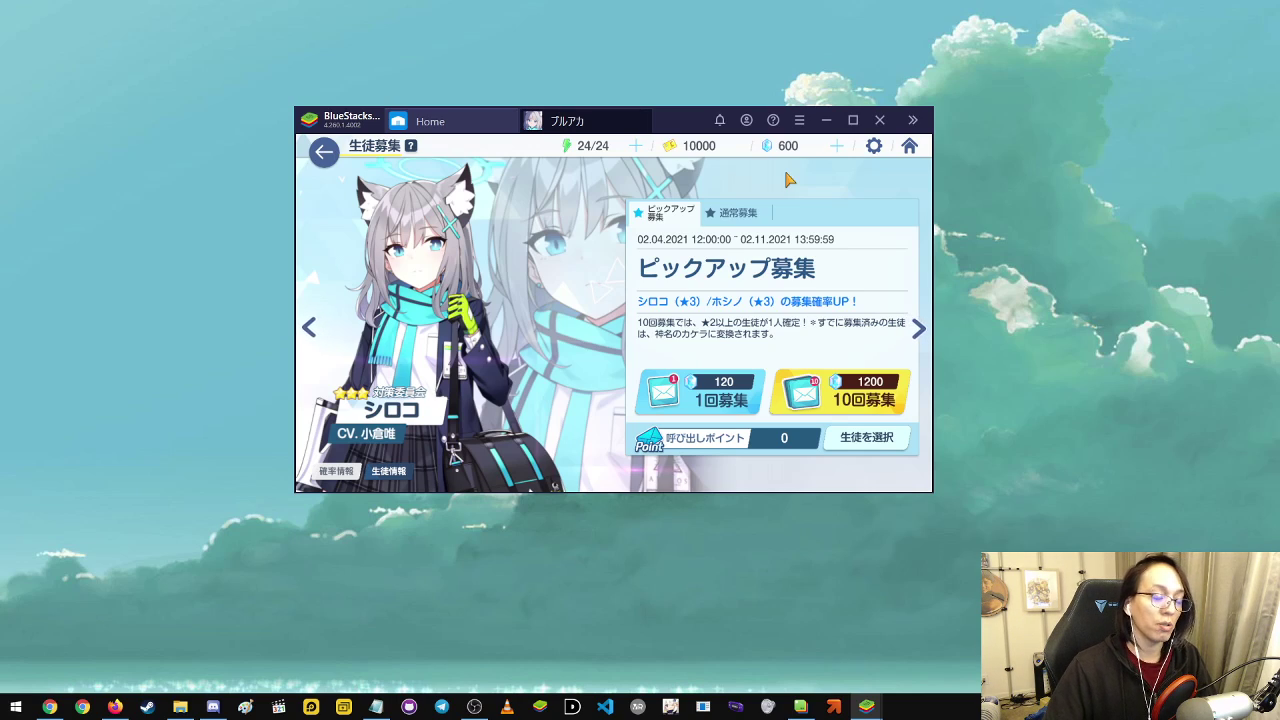
left_click(748, 215)
left_click(720, 400)
left_click(688, 384)
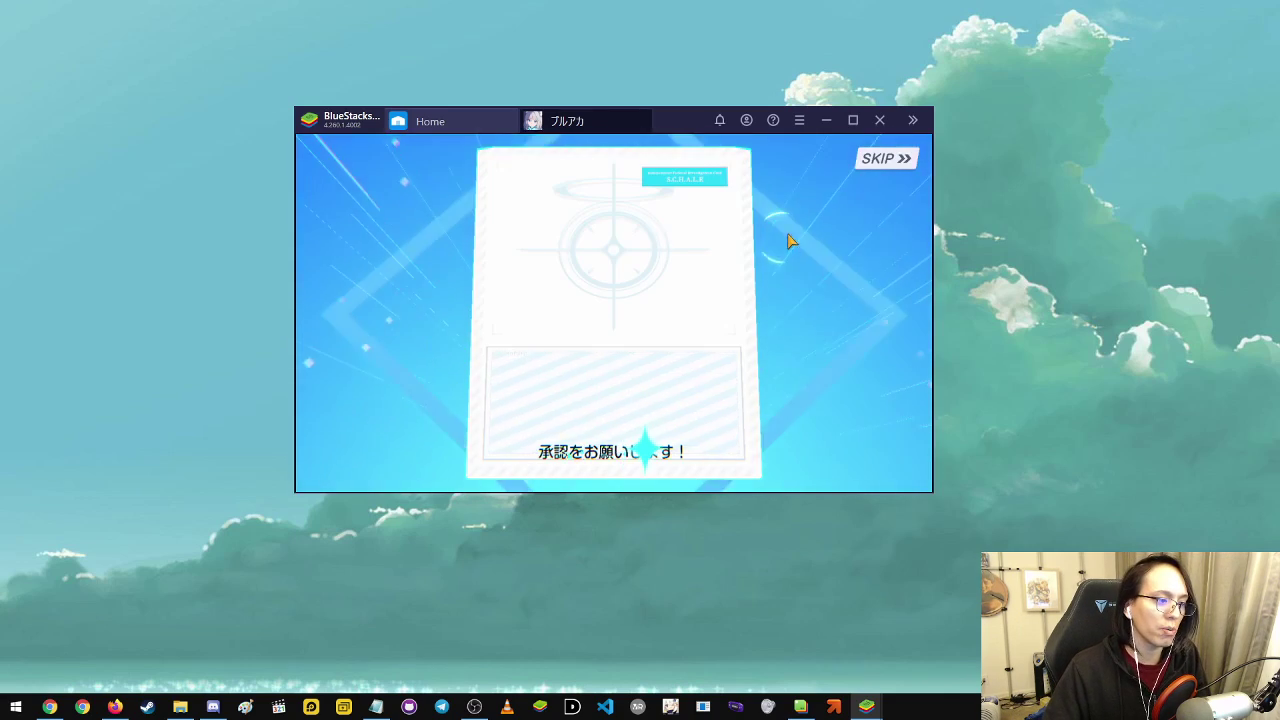
Skip the recruitment animation, sign the approval sheet, reveal the single student, and close the result without recruiting again
left_click(885, 163)
left_click(846, 208)
mouse_move(555, 447)
left_mouse_down()
mouse_move(569, 420)
mouse_move(609, 414)
mouse_move(780, 426)
left_mouse_up()
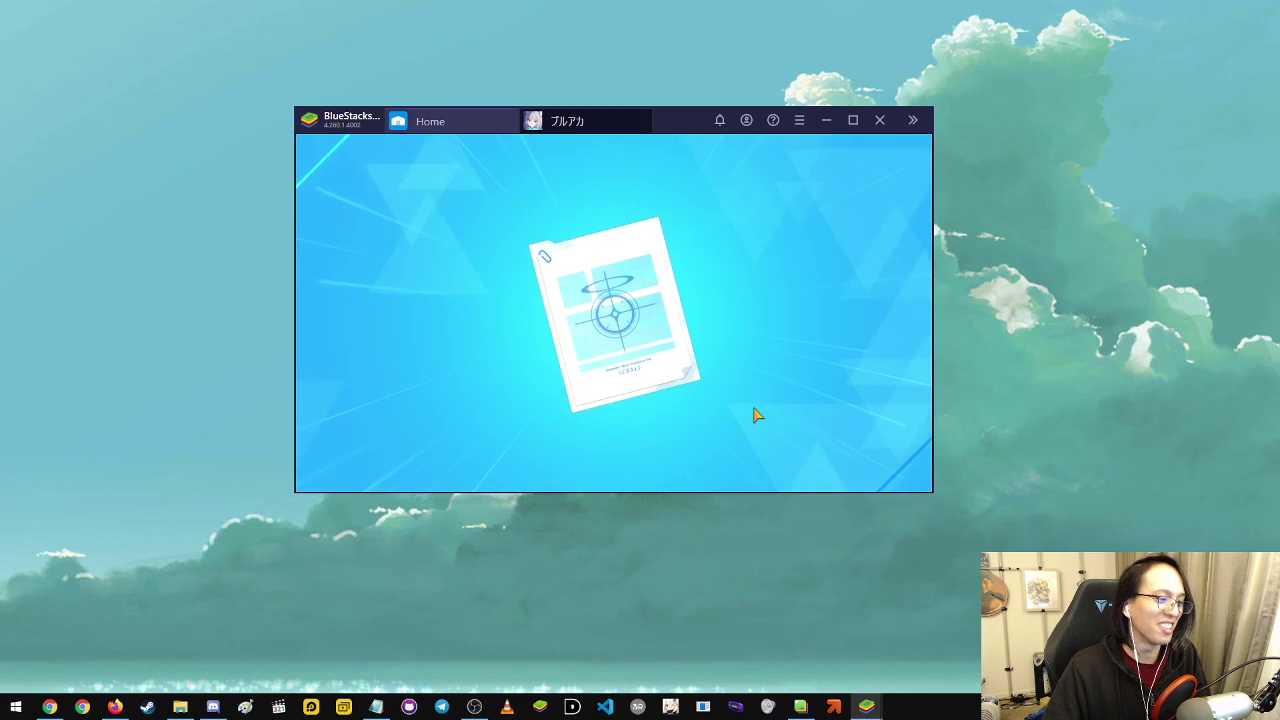
left_click(800, 296)
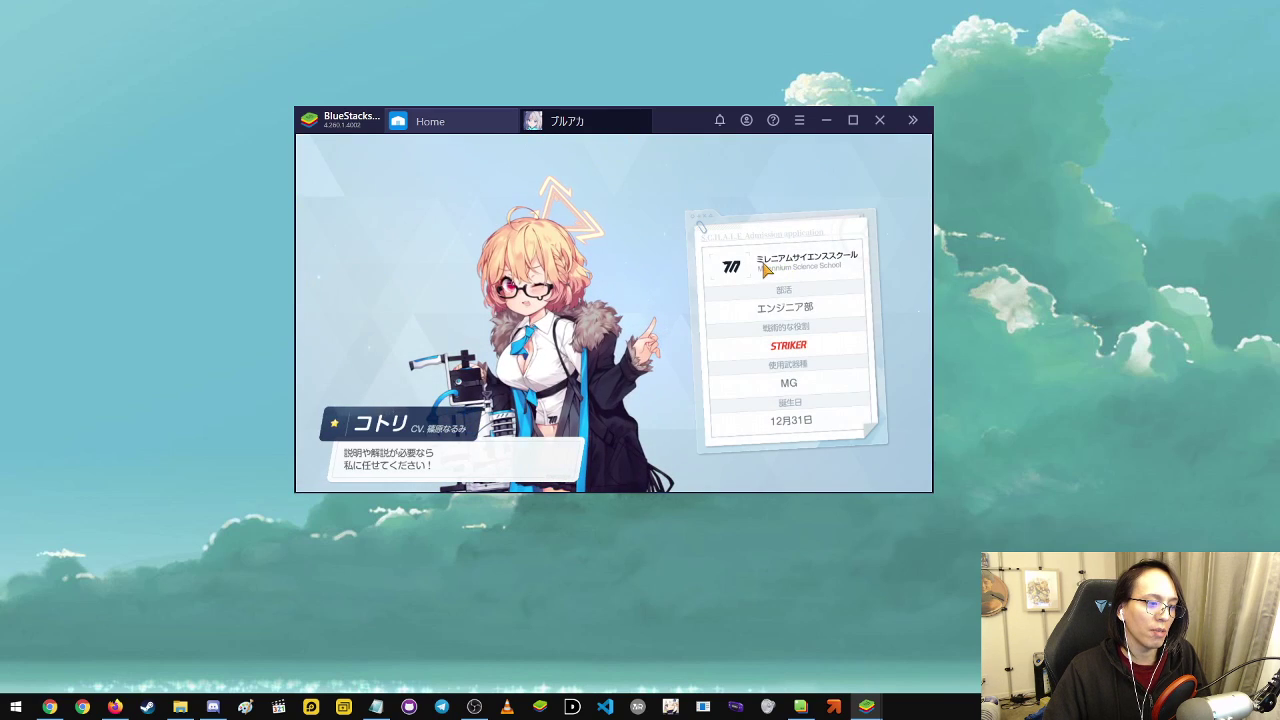
left_click(688, 224)
left_click(805, 219)
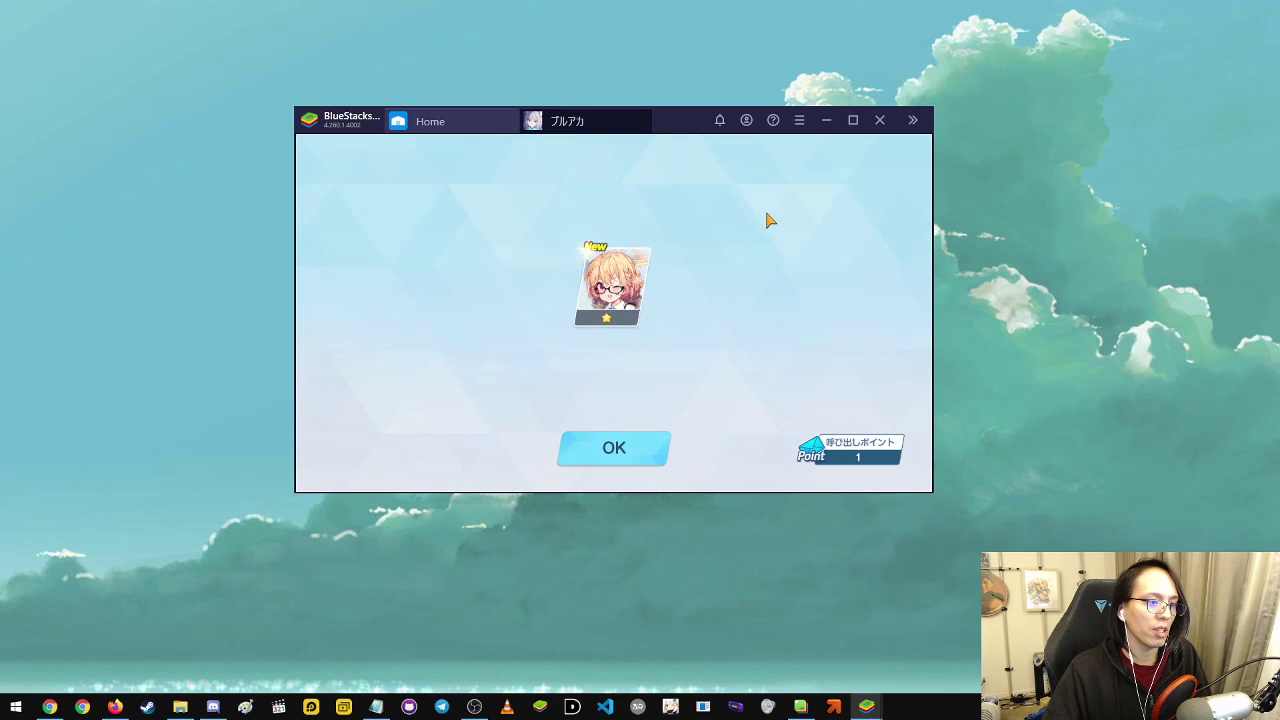
left_click(650, 448)
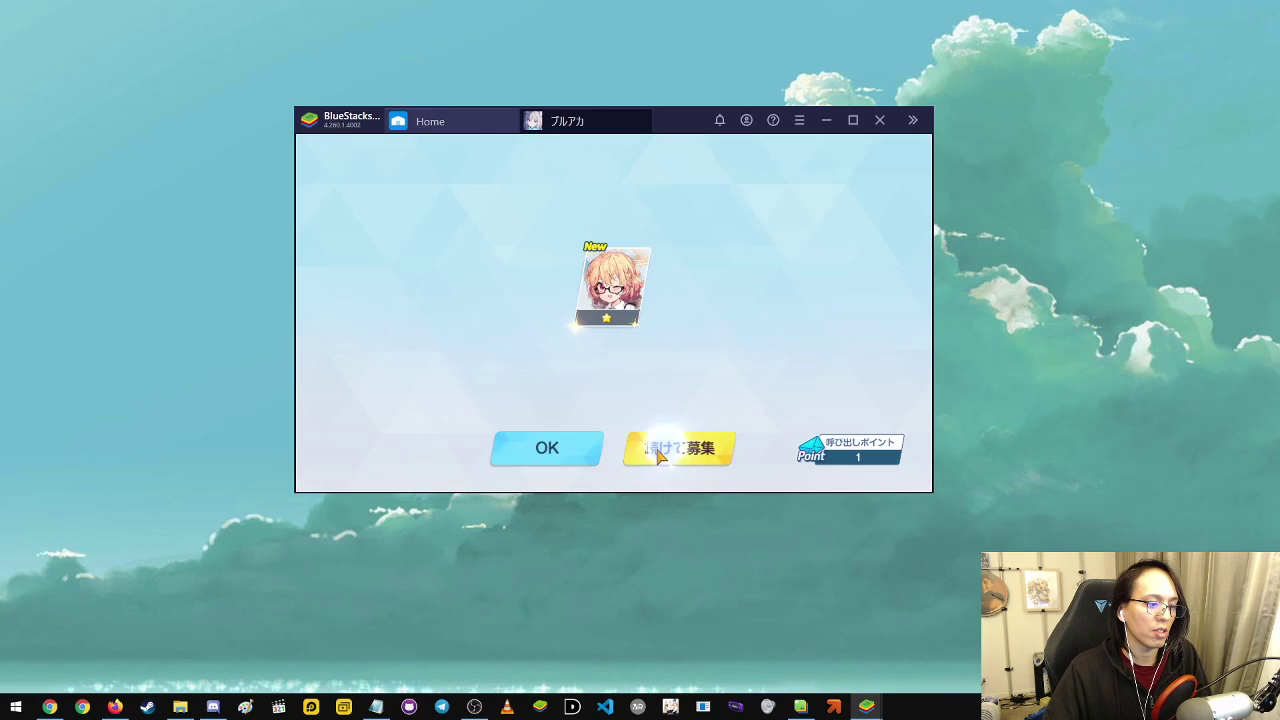
left_click(575, 452)
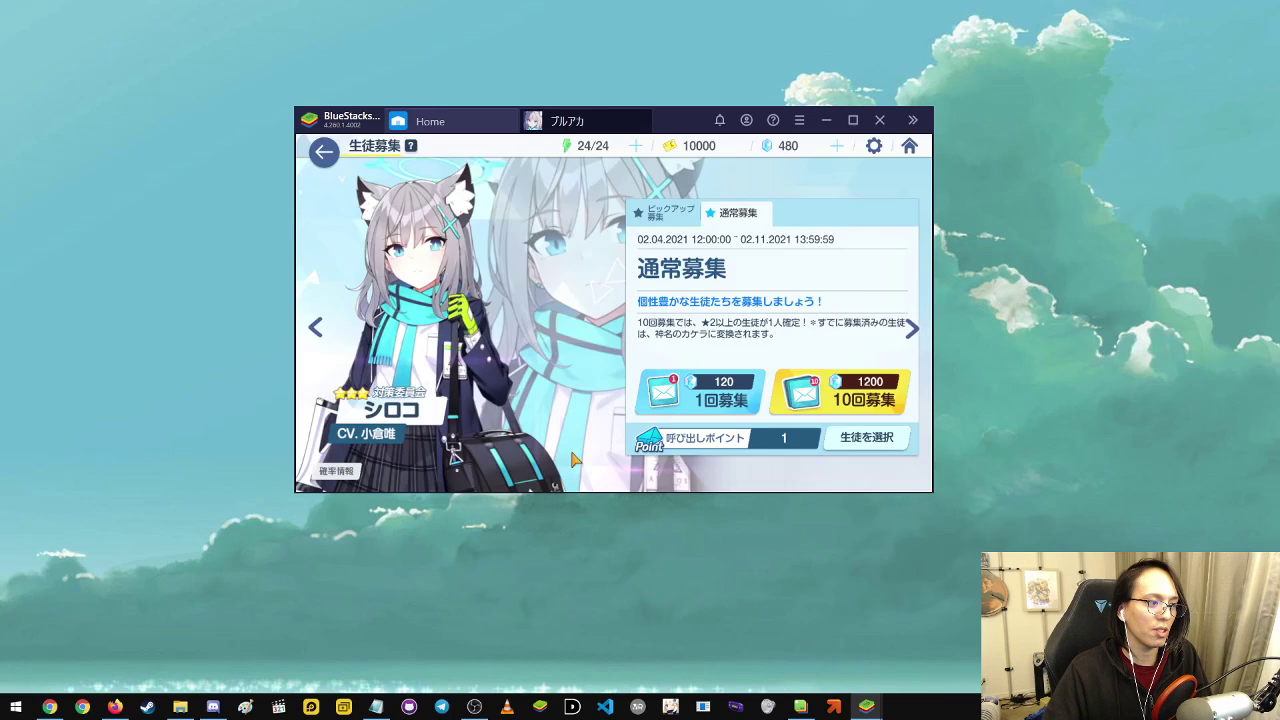
Return to the home screen, complete the モモトーク tutorial up to the unread messages, and close MomoTalk
left_click(910, 147)
left_click(831, 209)
left_click(834, 210)
left_click(797, 213)
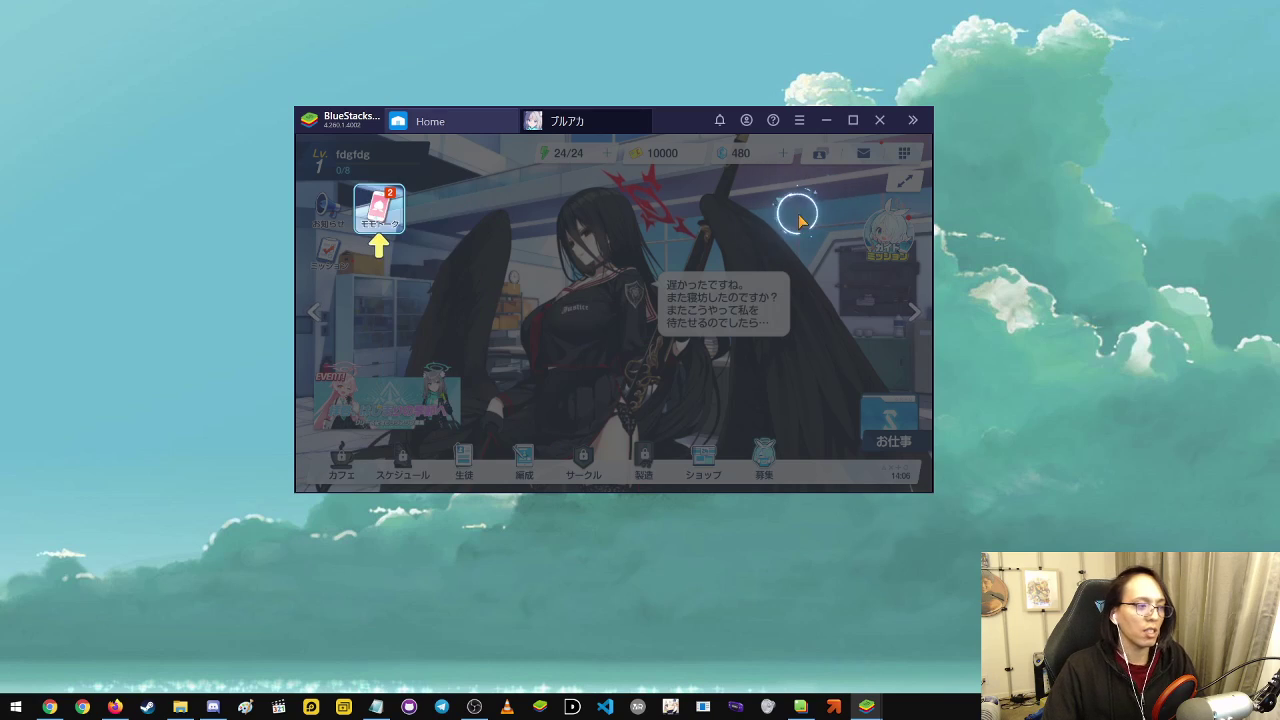
left_click(380, 212)
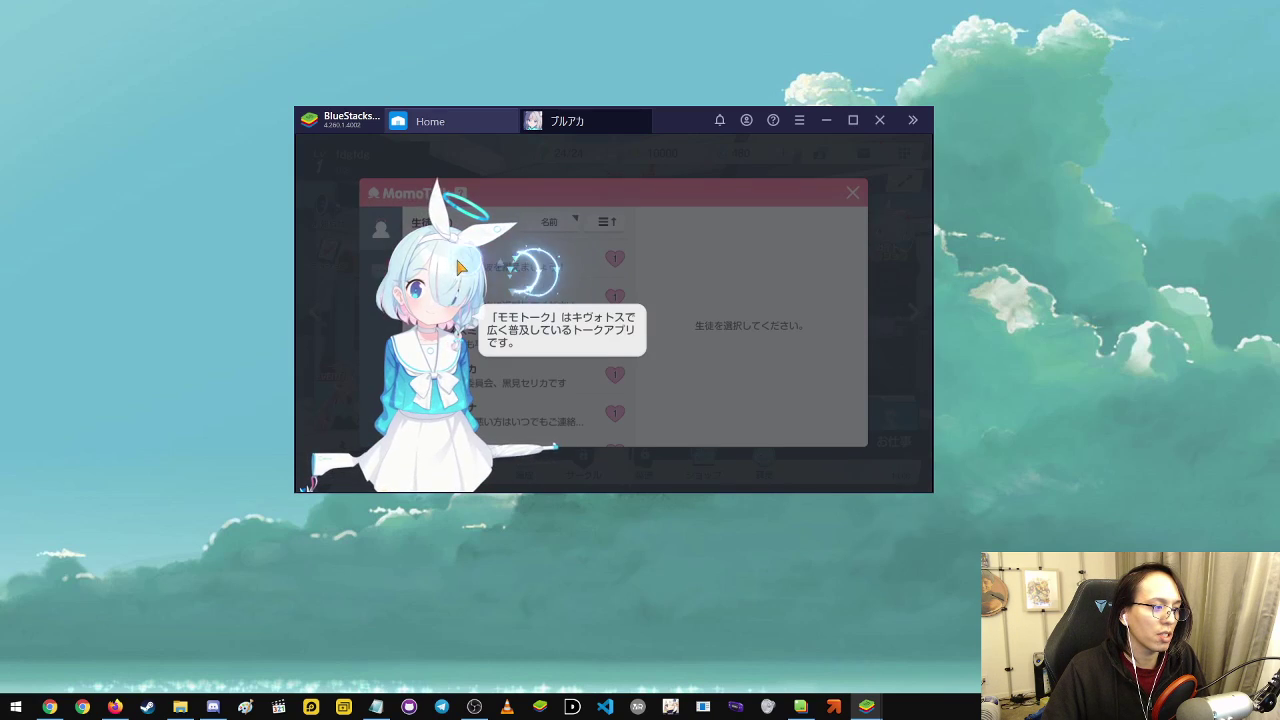
left_click(456, 265)
left_click(385, 270)
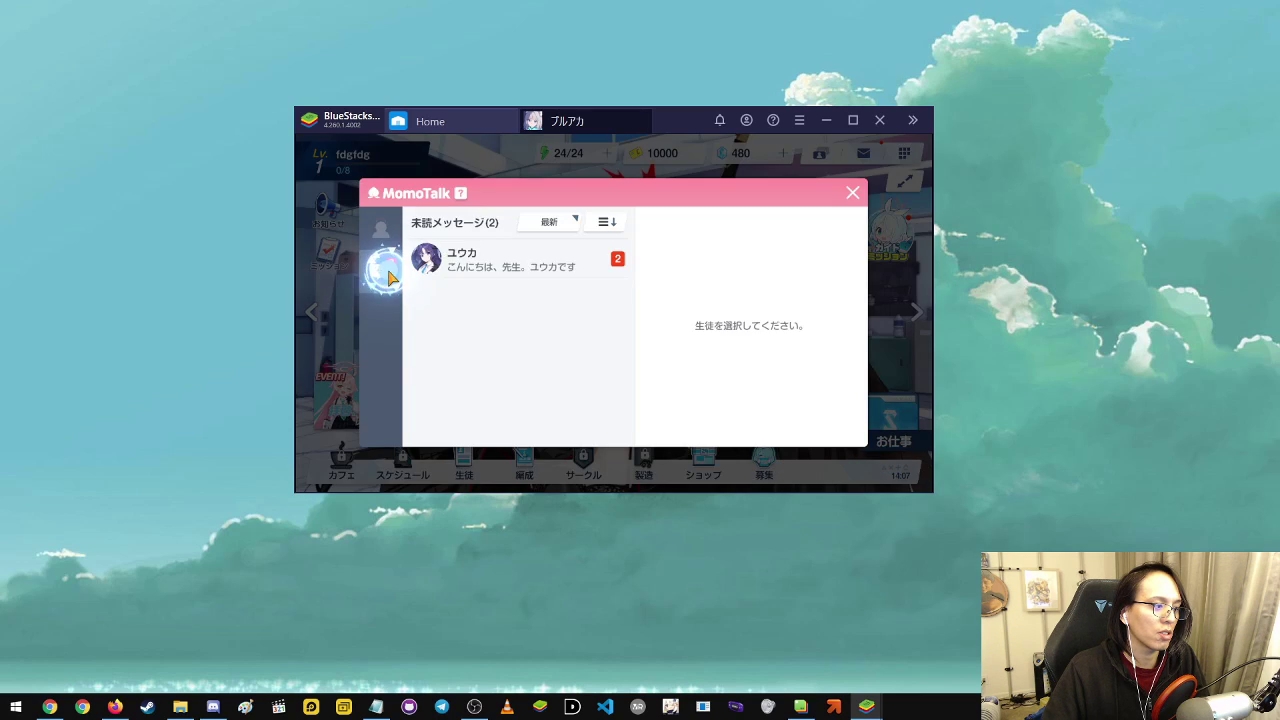
left_click(852, 192)
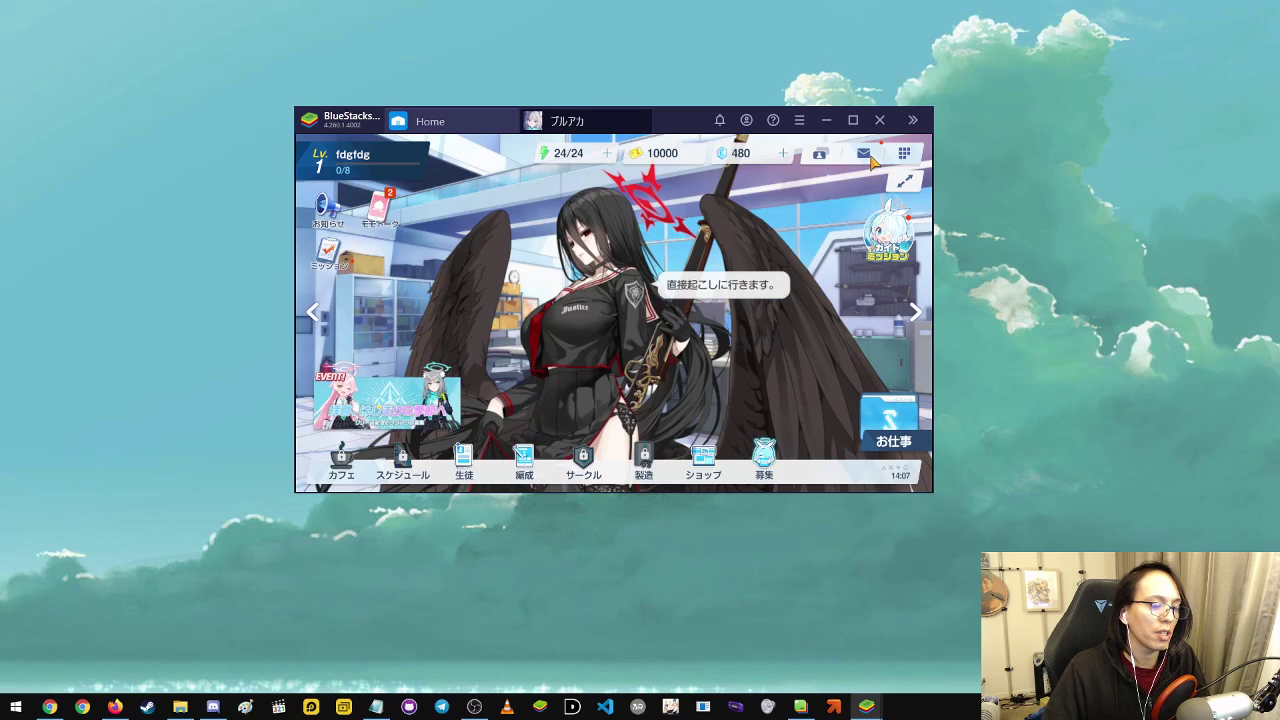
Collect all rewards from the メールボックス, dismiss the reward summary, and return to the home screen
left_click(865, 154)
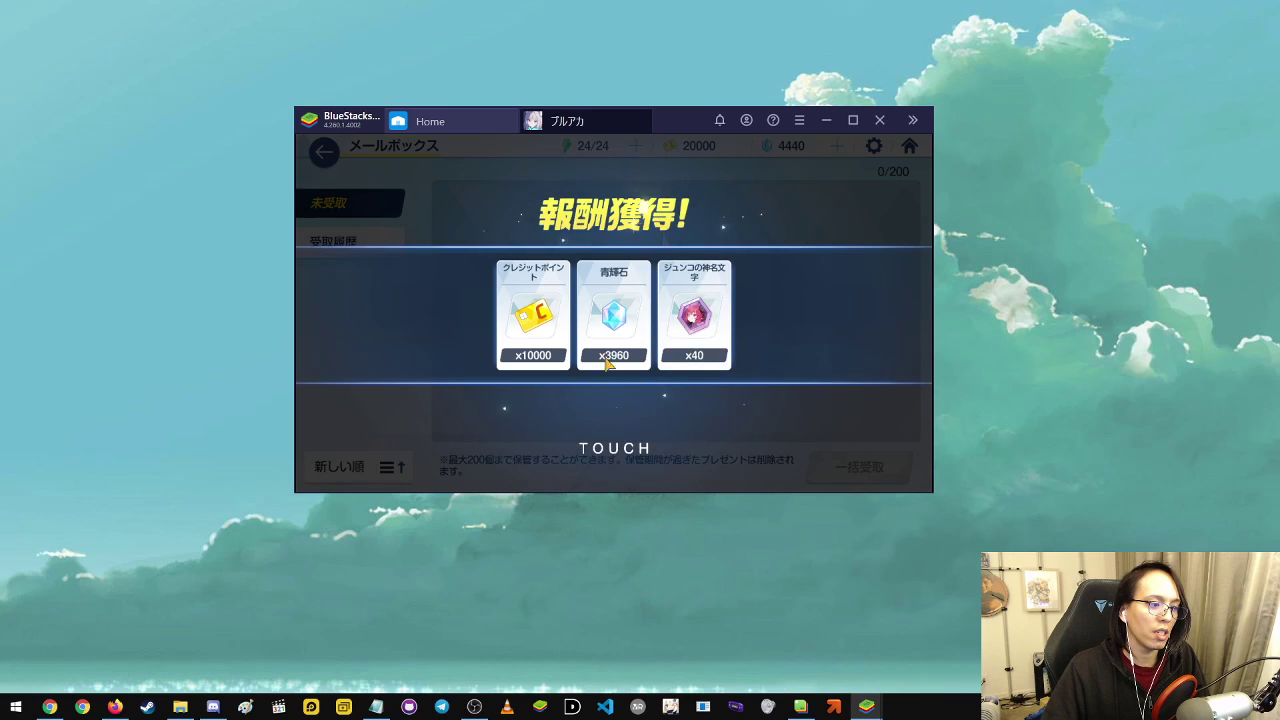
left_click(820, 400)
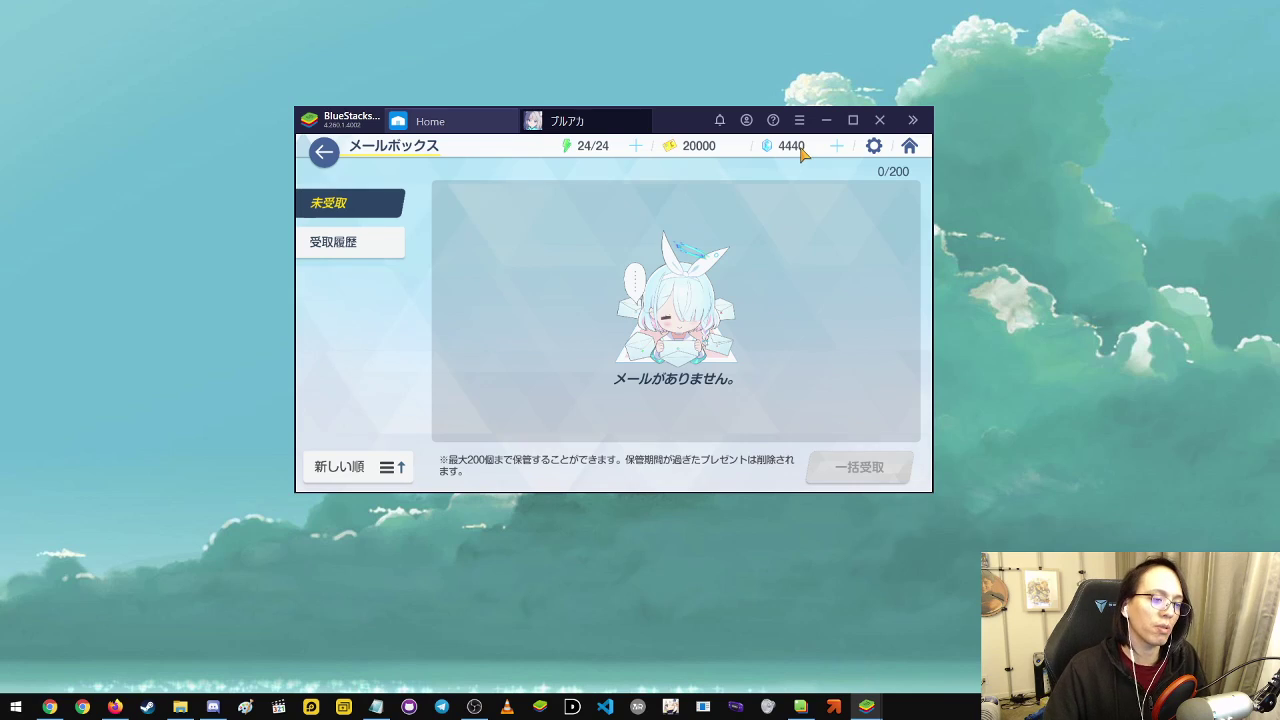
left_click(910, 147)
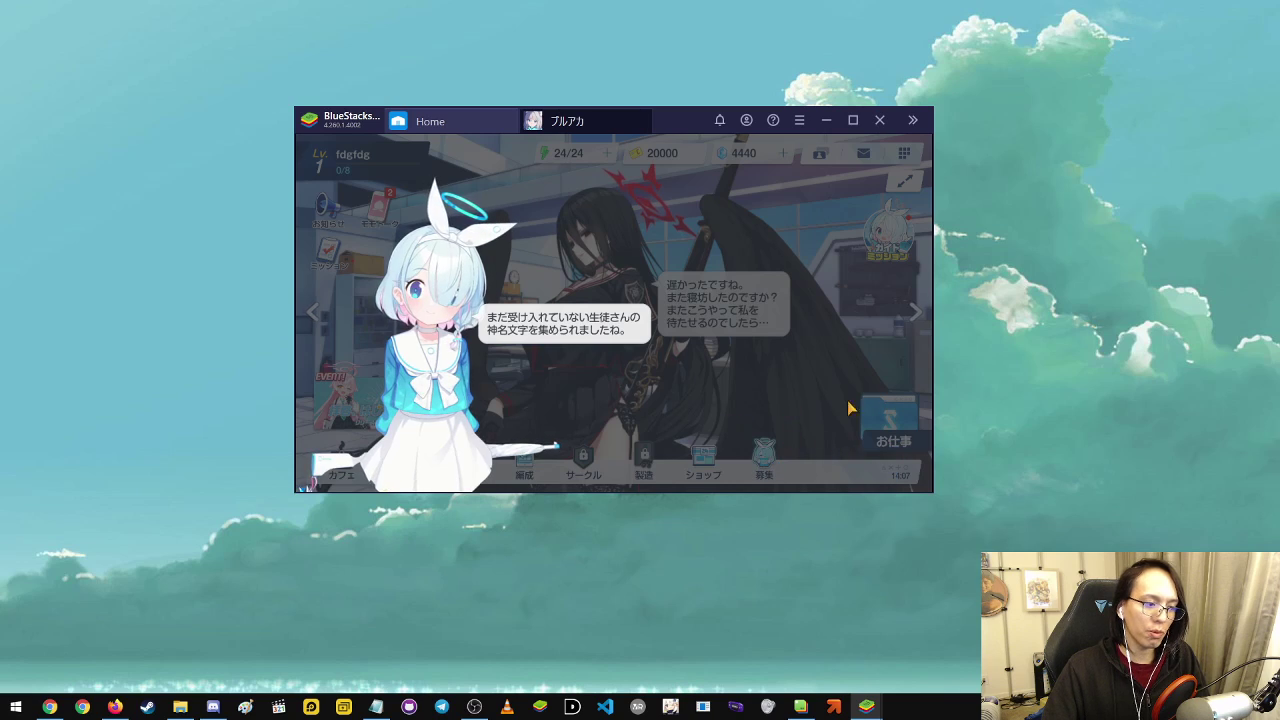
Advance through the 神名文字 tutorial via 生徒 to ジュンコ's student page and return to the home screen
left_click(785, 368)
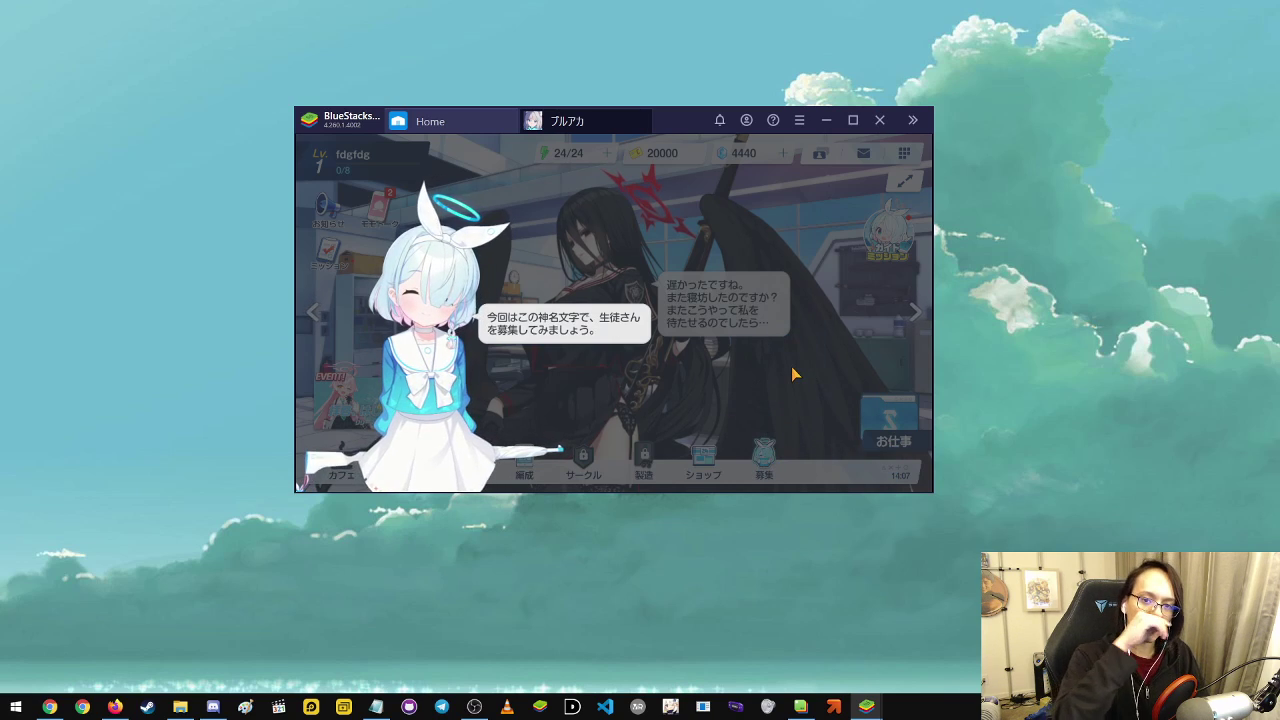
left_click(792, 368)
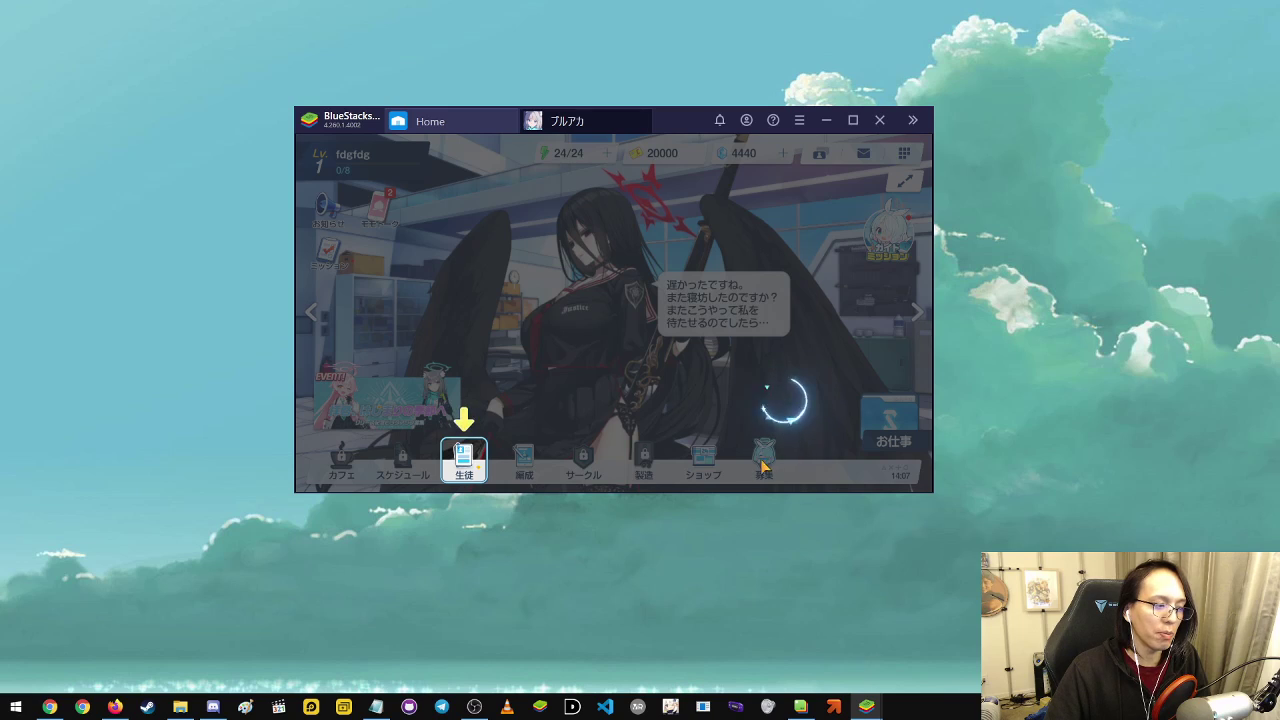
left_click(465, 472)
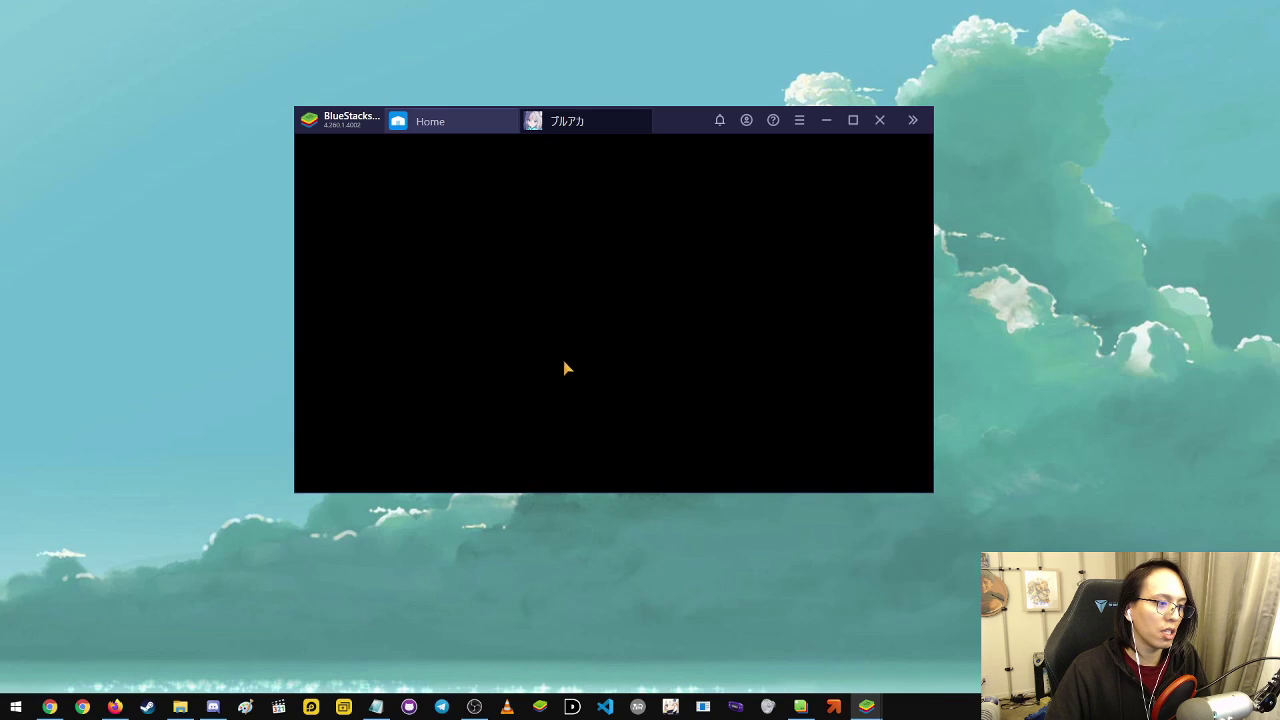
left_click(414, 329)
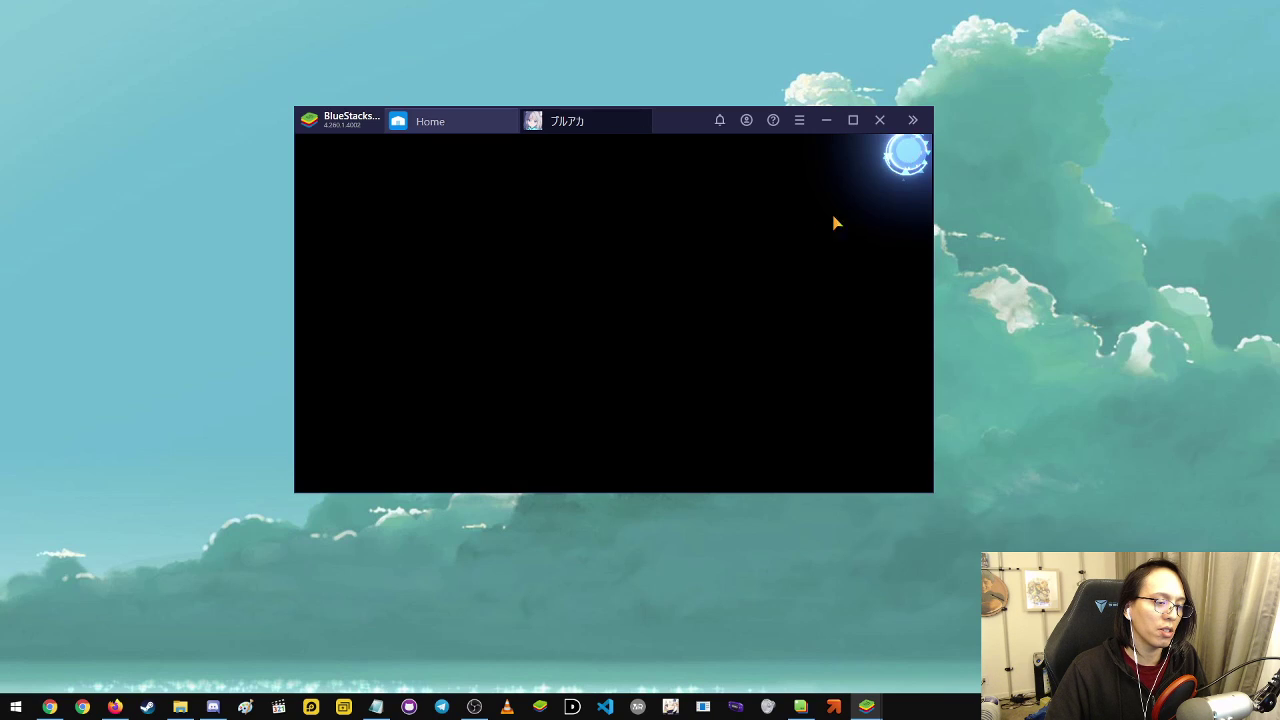
left_click(900, 175)
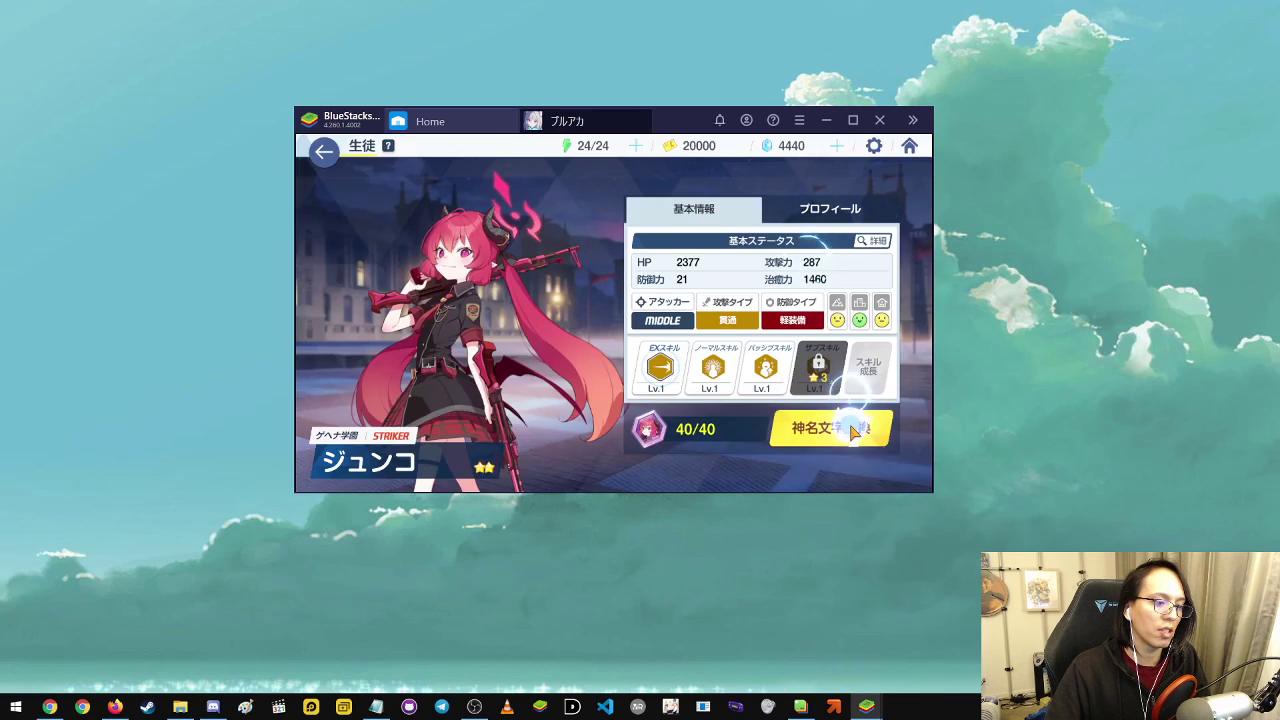
left_click(909, 149)
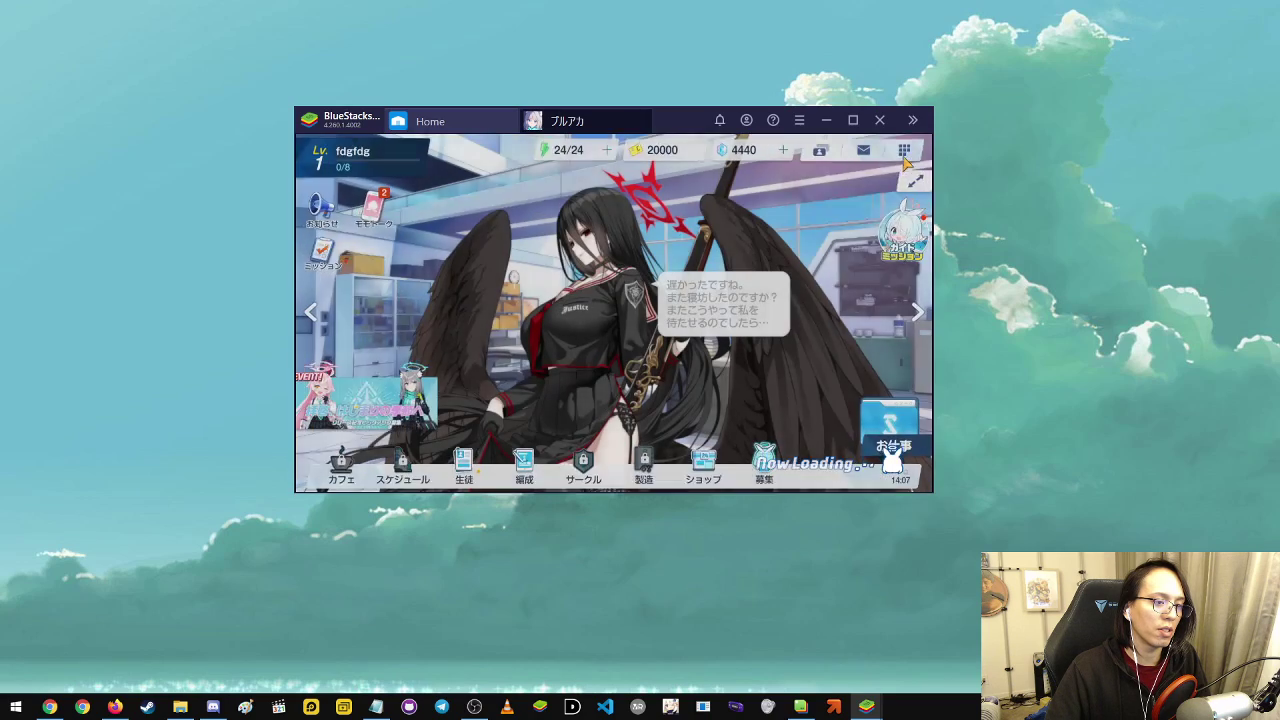
Open 募集 and confirm a 10回募集 on the 通常募集 banner for 1200 青輝石
left_click(762, 466)
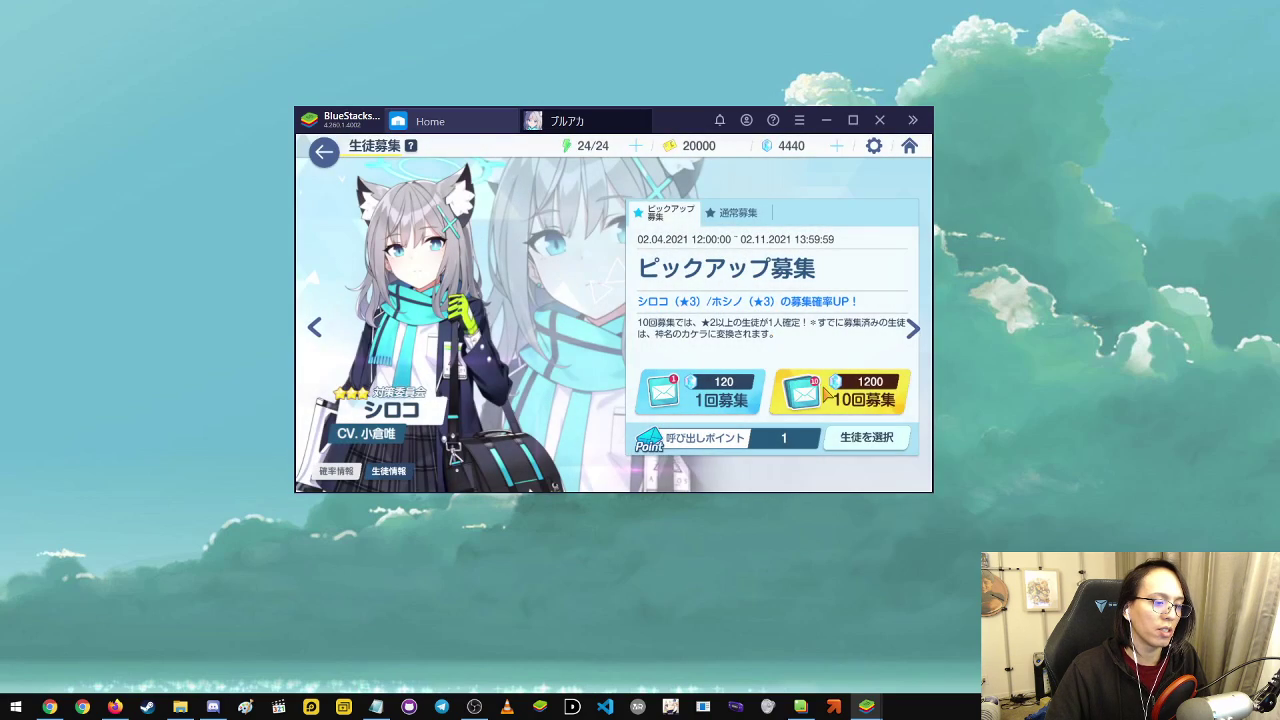
left_click(719, 213)
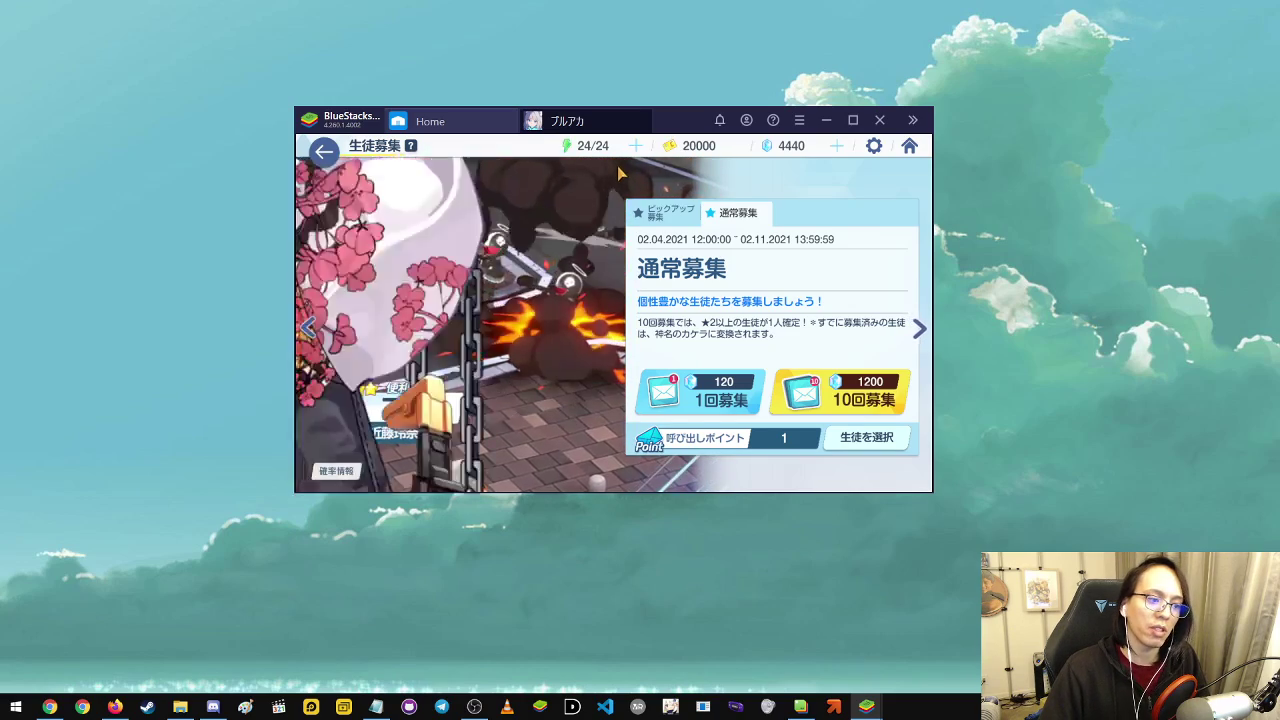
left_click(845, 393)
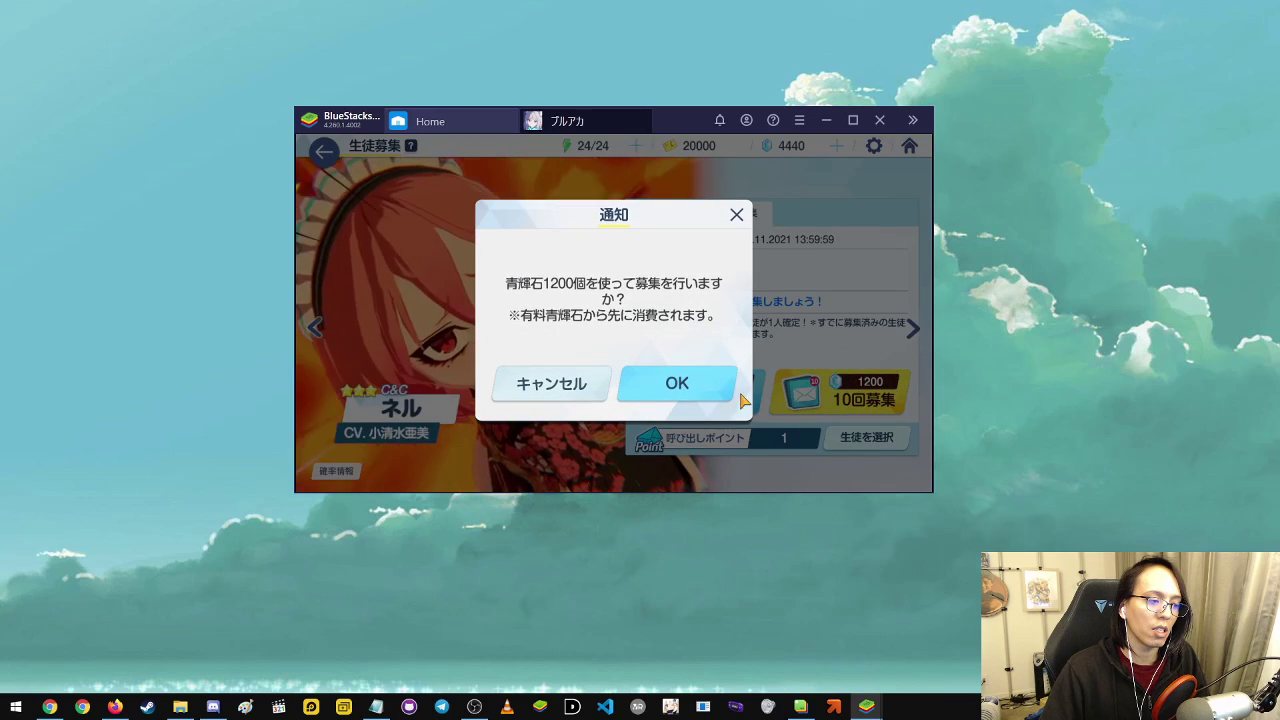
left_click(686, 381)
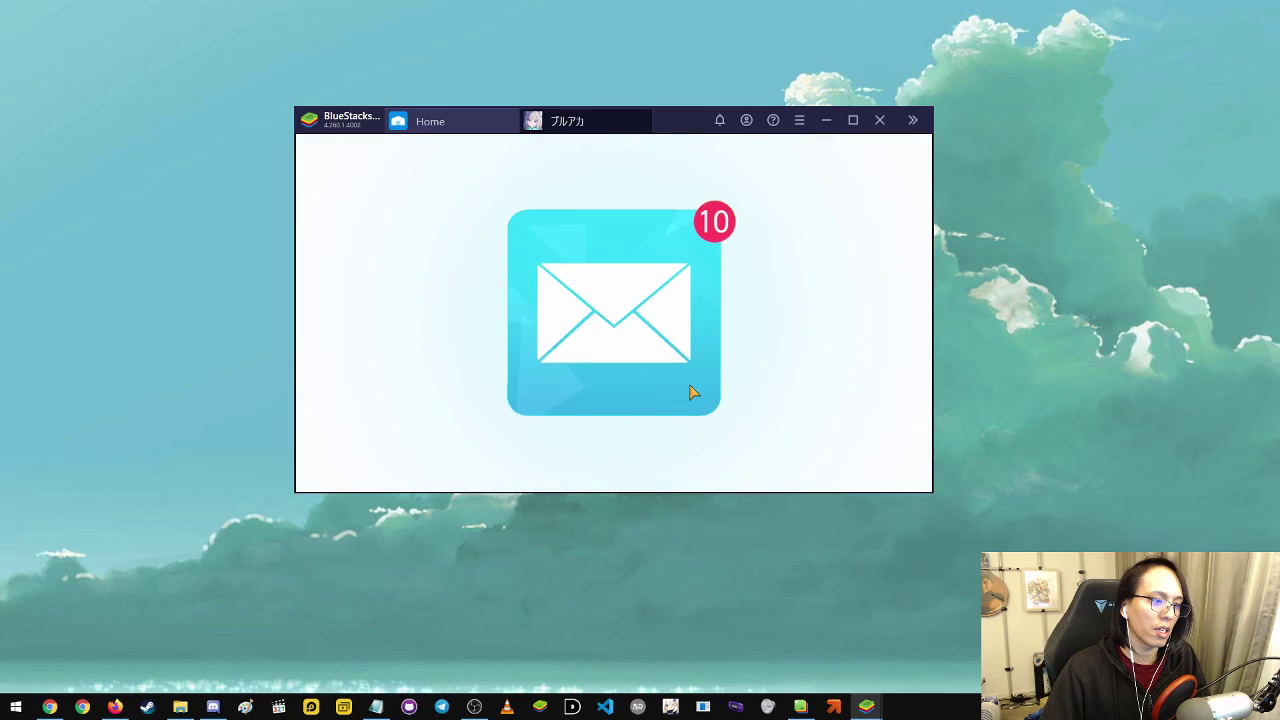
left_click(689, 384)
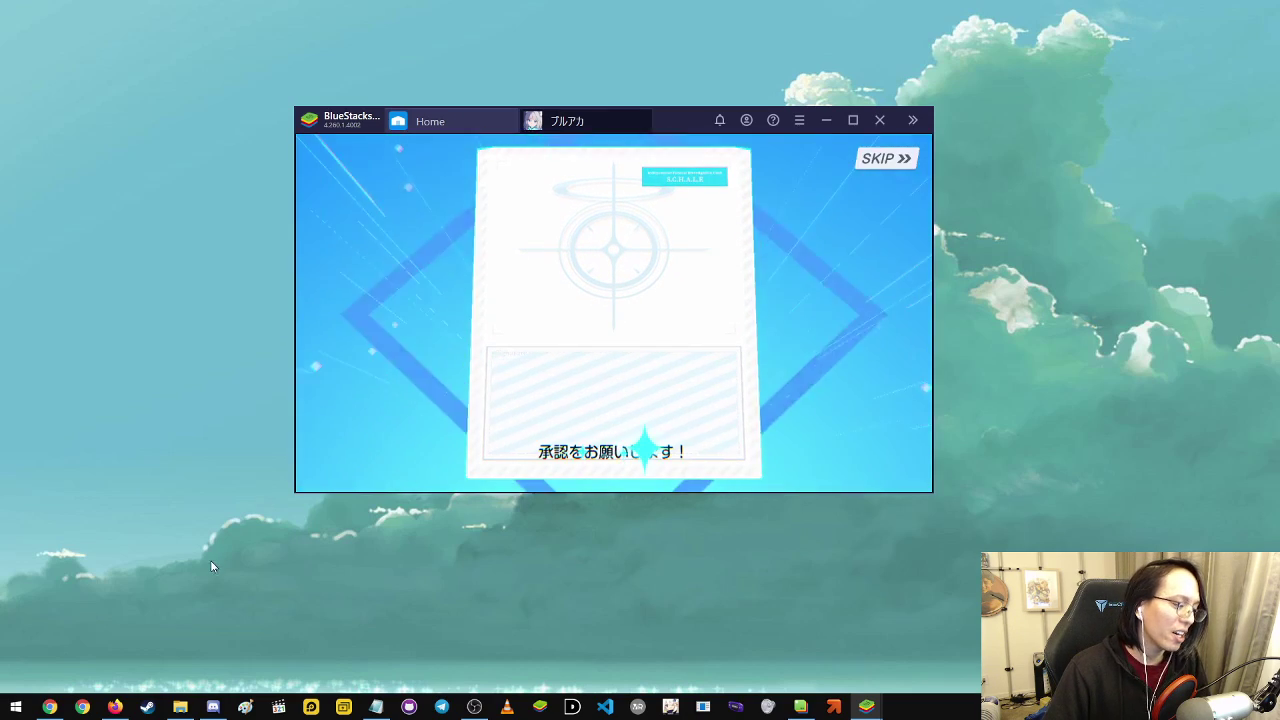
Skip through the ten-student recruitment's approval and character reveals to the results overview
left_click(895, 159)
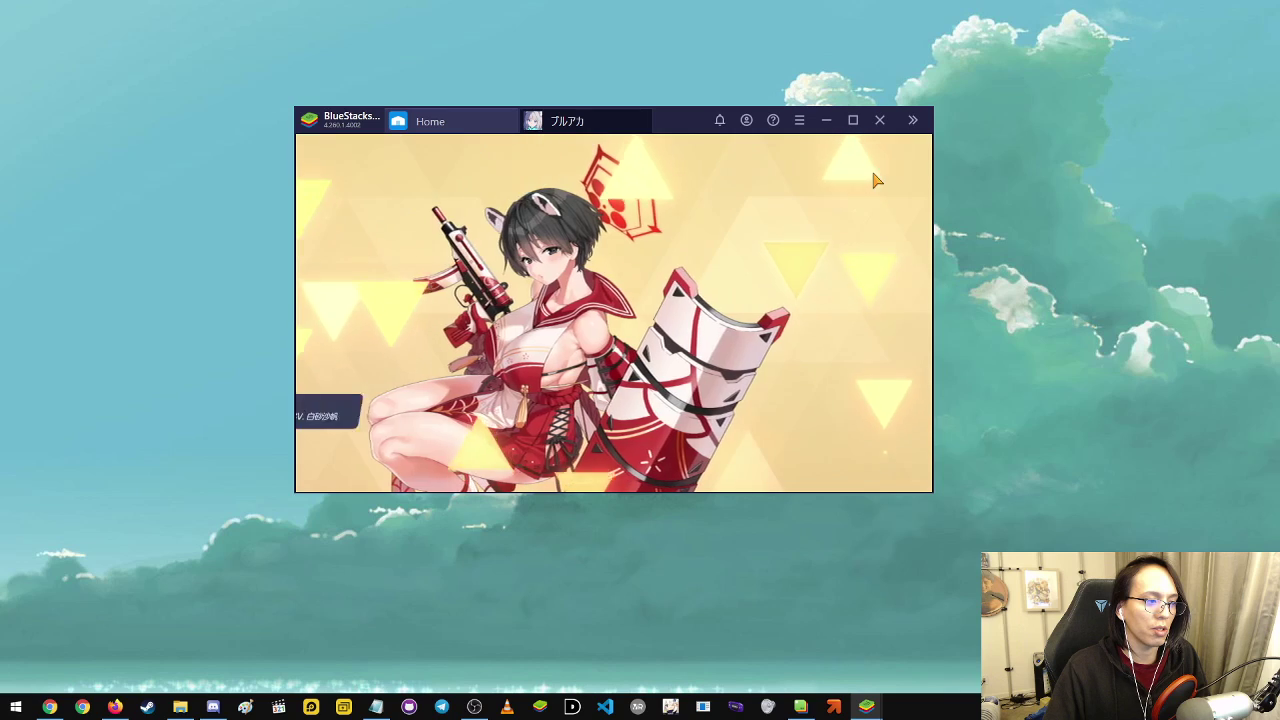
left_click(884, 173)
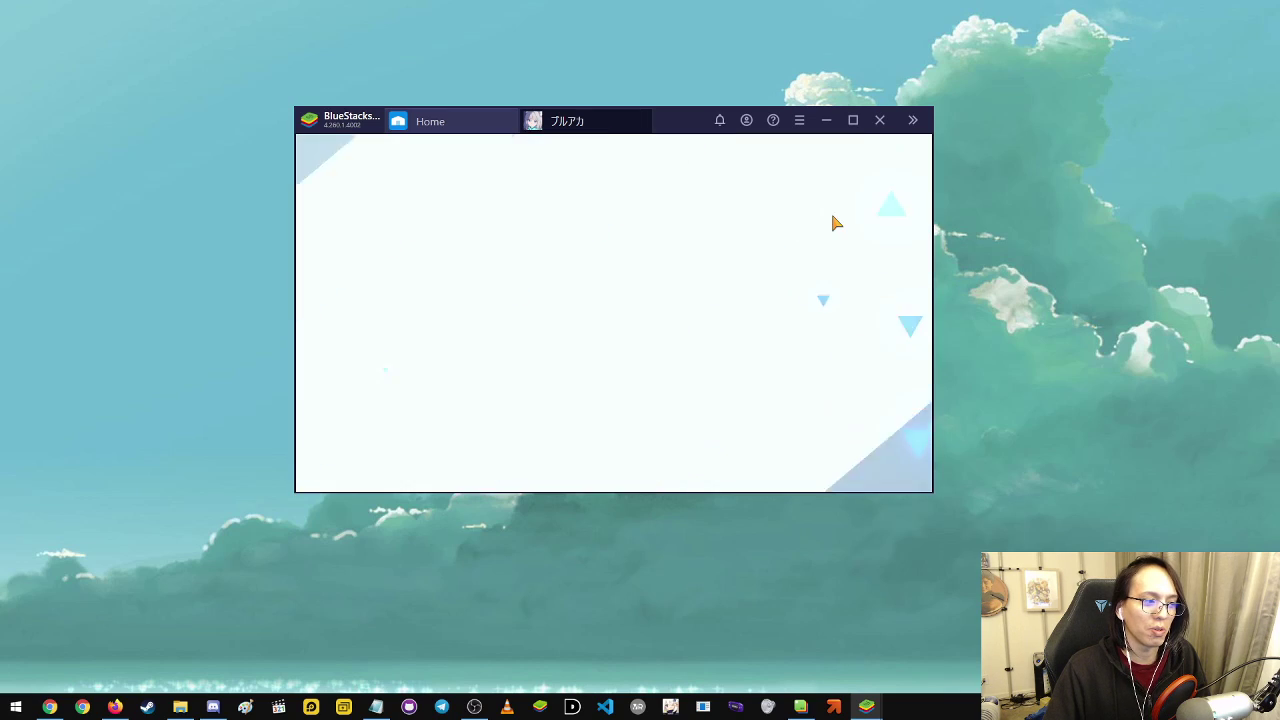
left_click(894, 166)
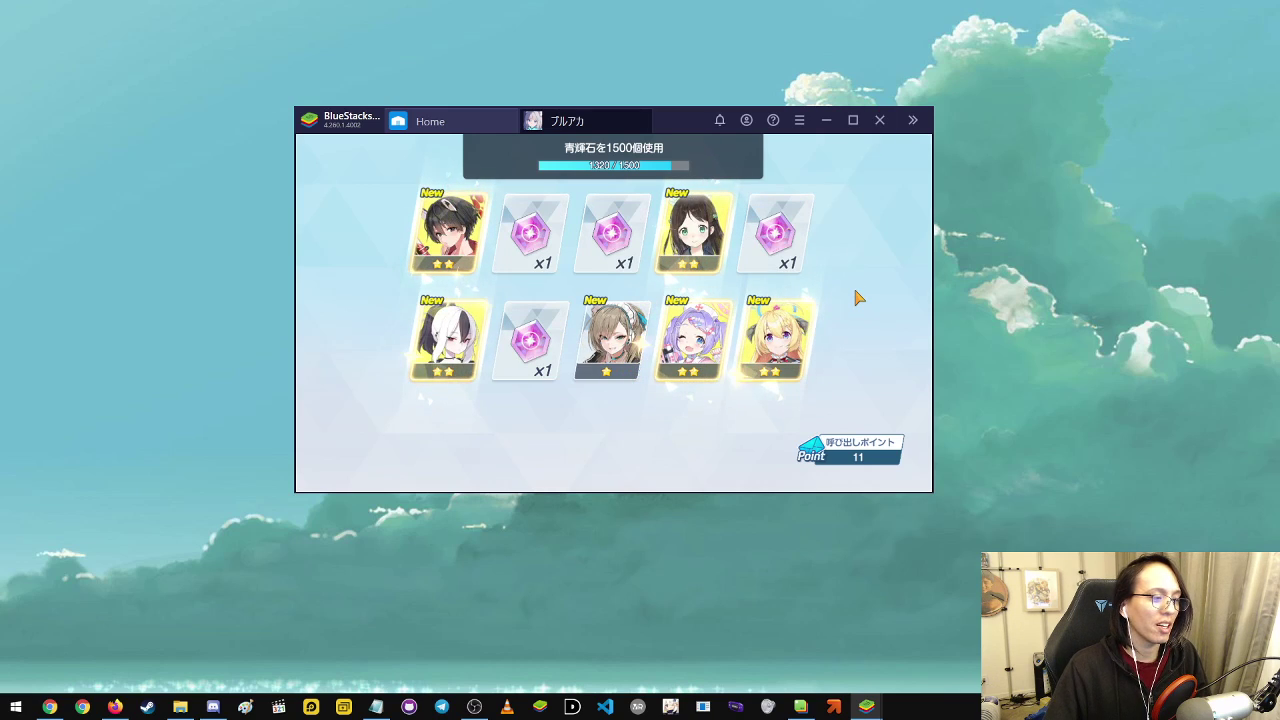
Switch to Firefox and examine the S-tier characters in GameWith's 最強キャラ(Tier)早見表
mouse_move(115, 706)
left_click(133, 669)
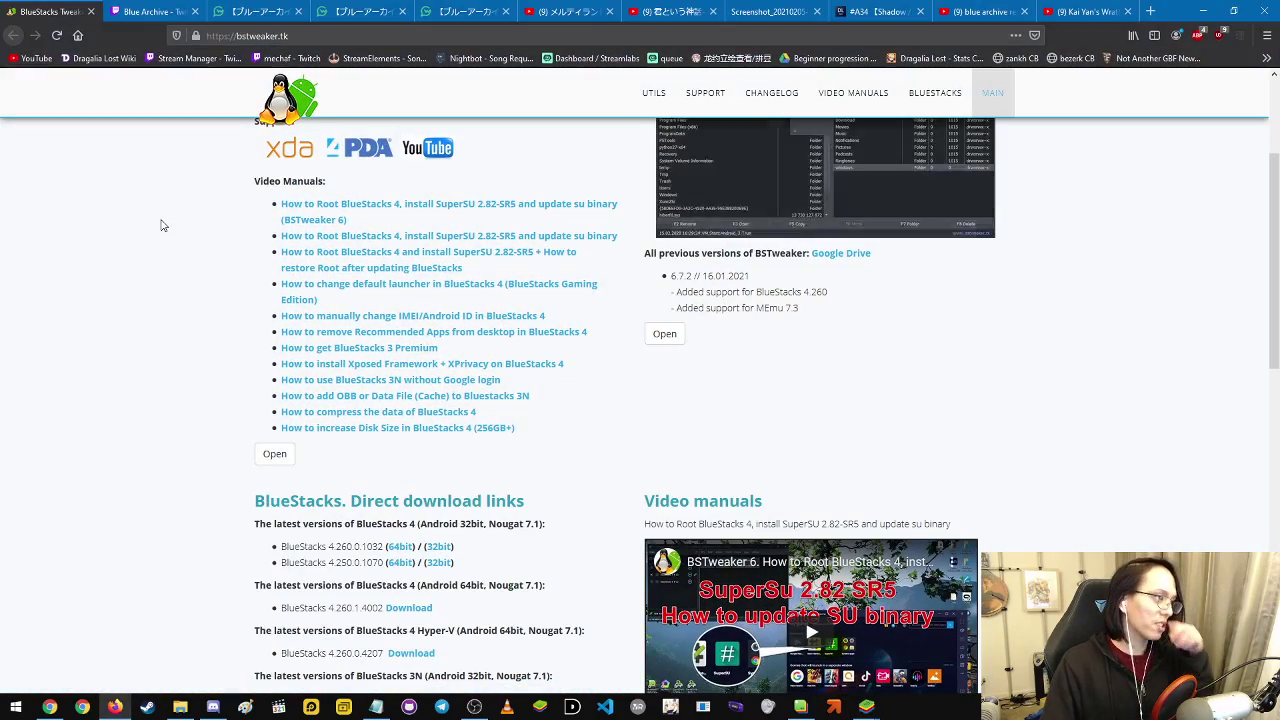
left_click(245, 10)
scroll(655, 360, "up", 10)
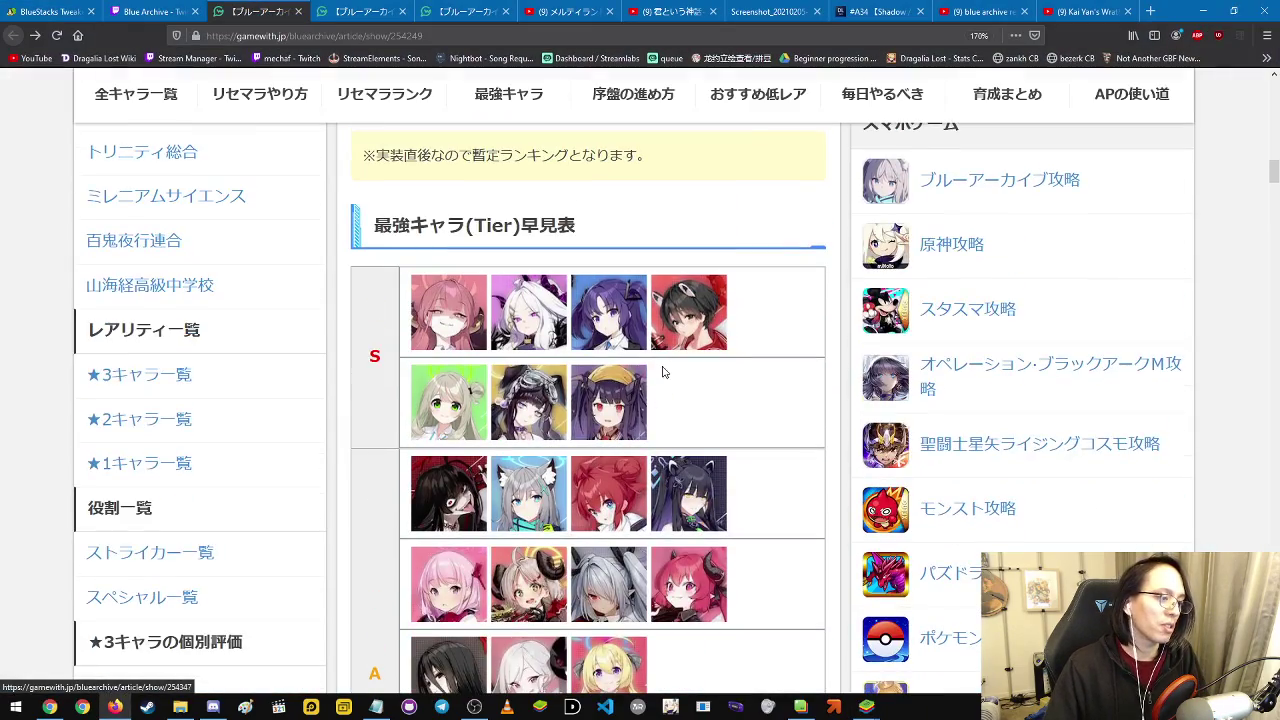
scroll(757, 367, "down", 1)
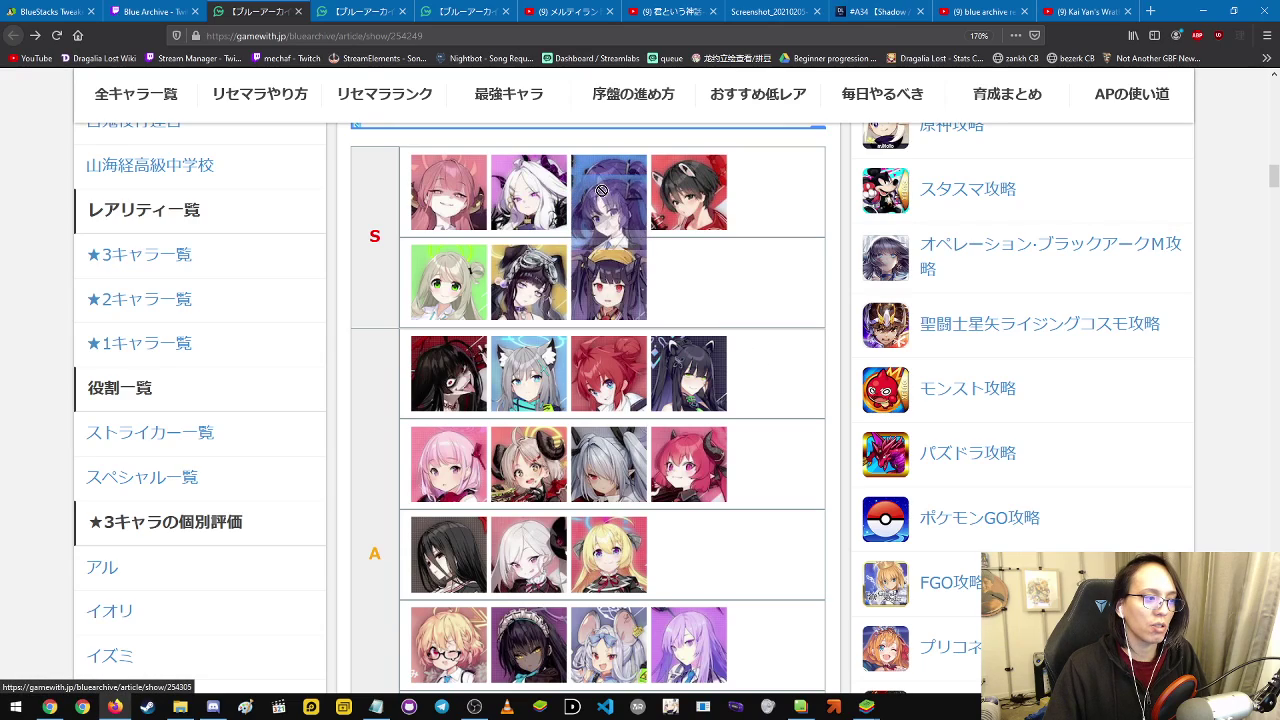
left_click_drag(459, 271, 526, 276)
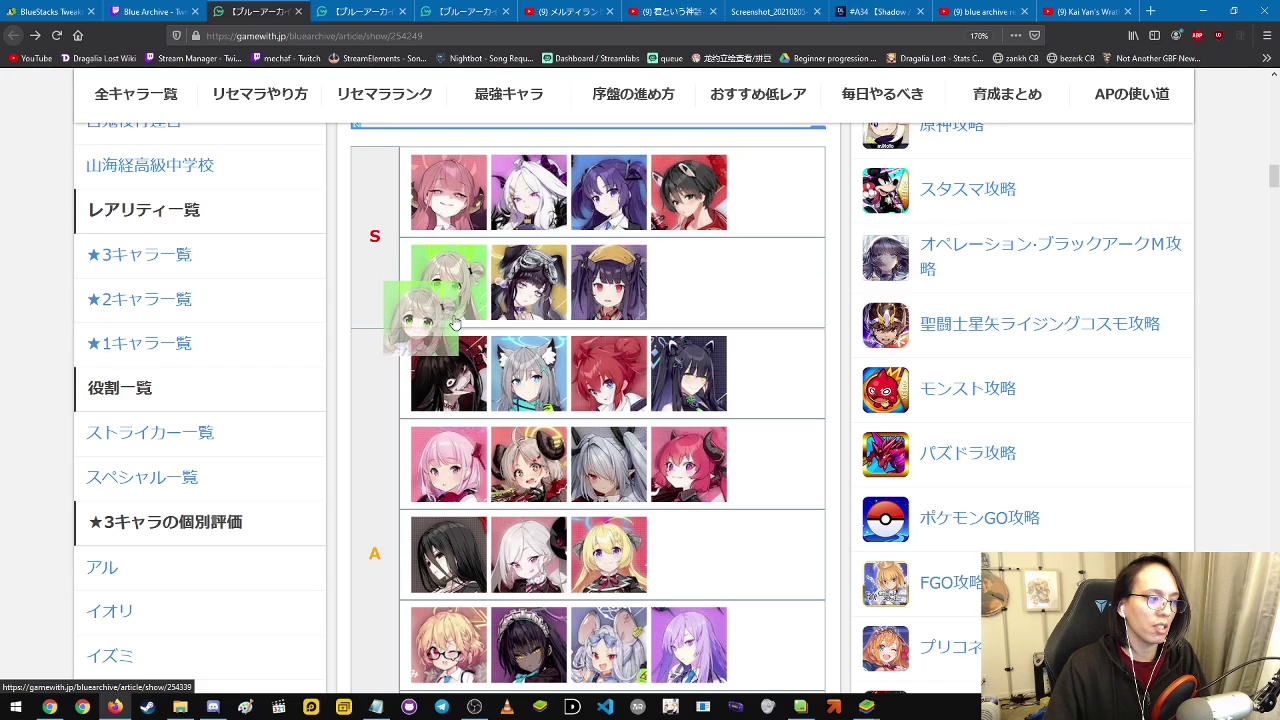
left_click_drag(466, 215, 736, 195)
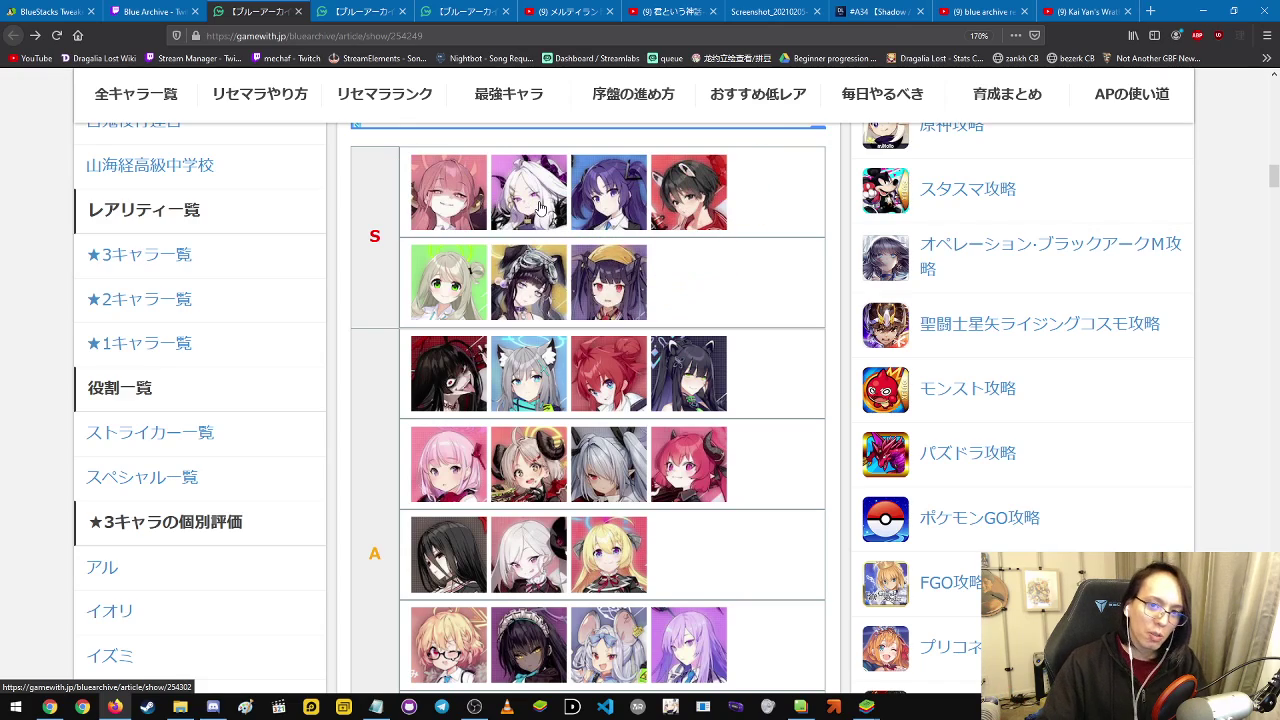